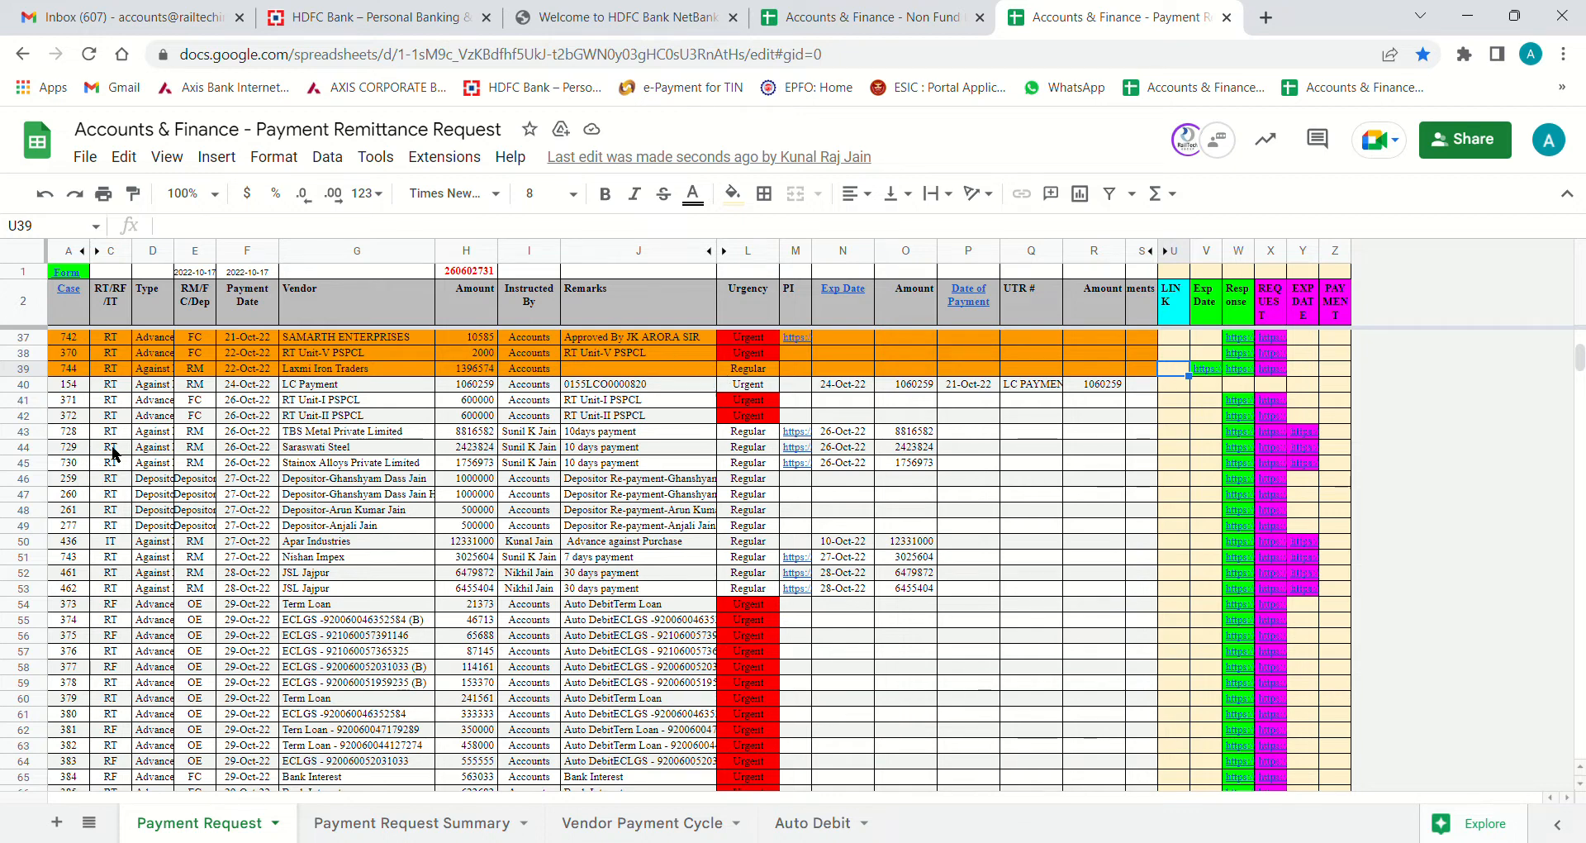
# Review row 39 for Laxmi Iron Traders and the LINK, Exp Date and Response column headings
pyautogui.click(126, 368)
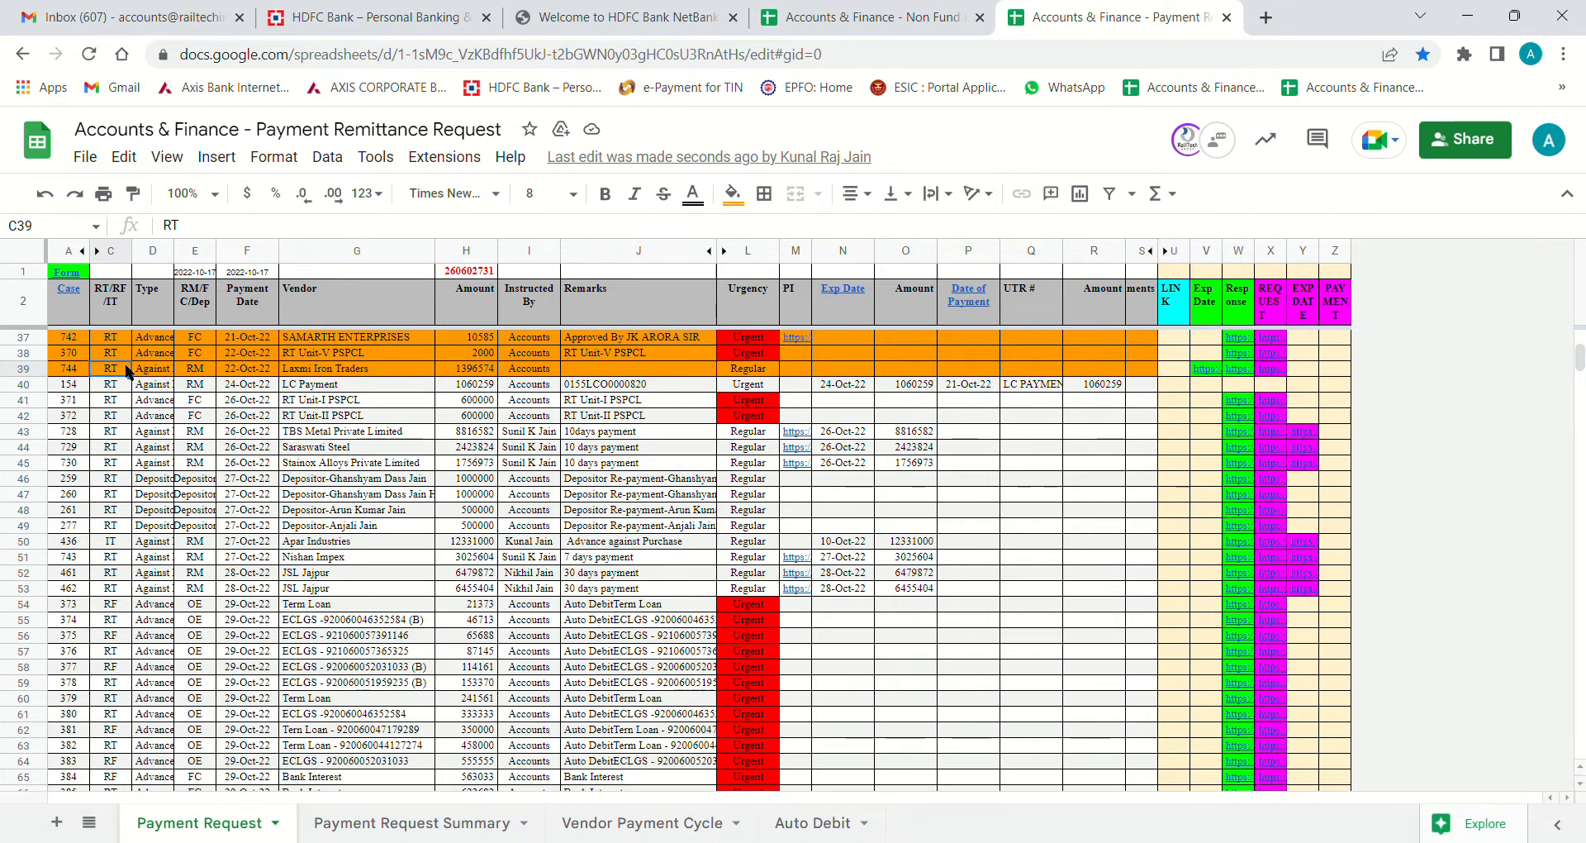
pyautogui.click(364, 372)
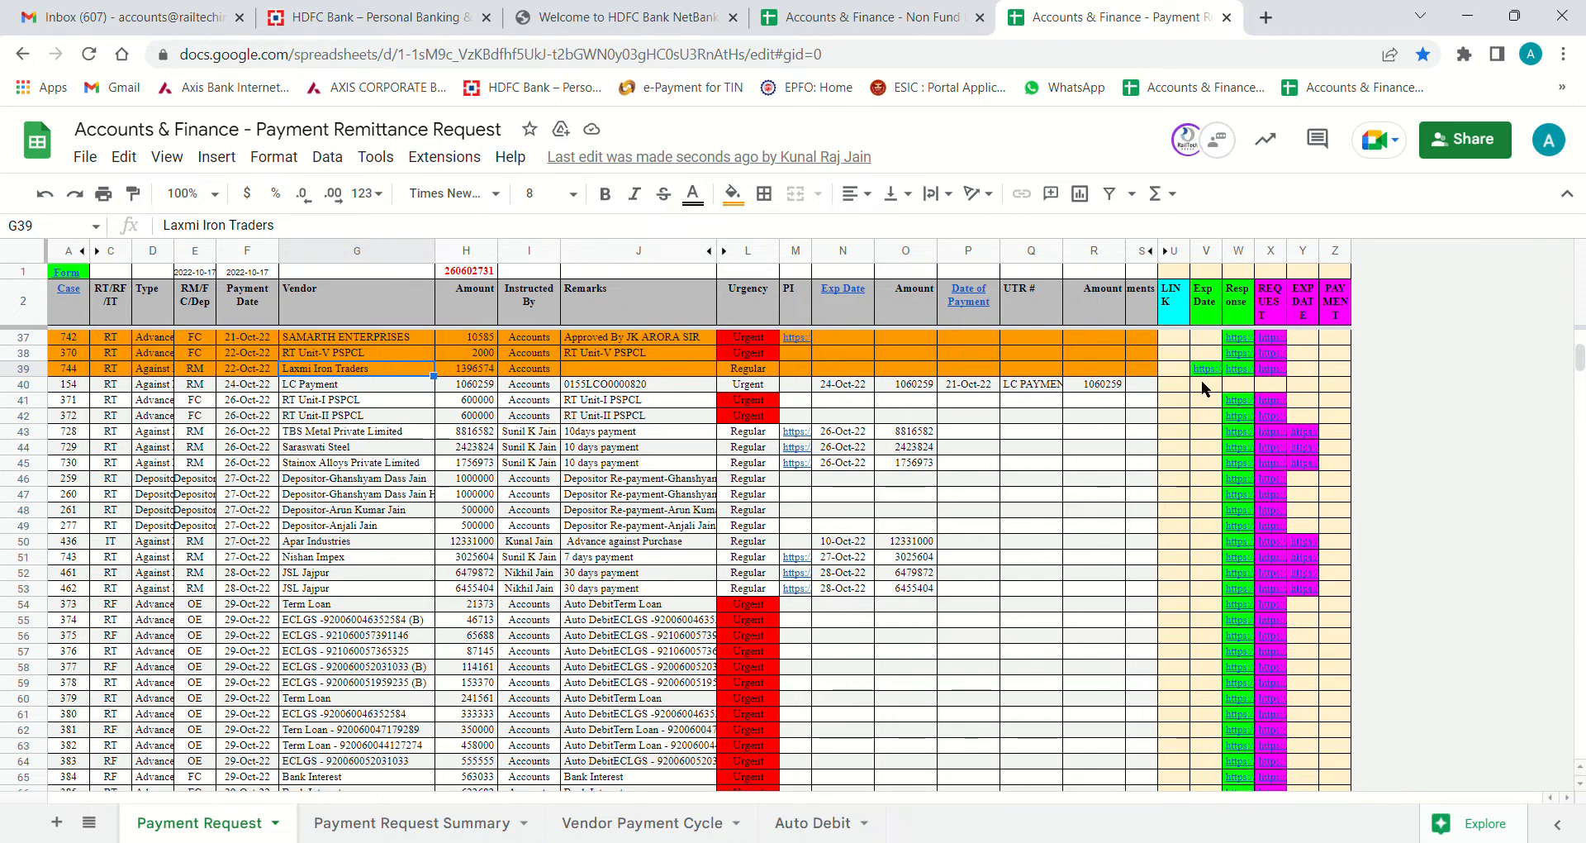
pyautogui.click(1206, 309)
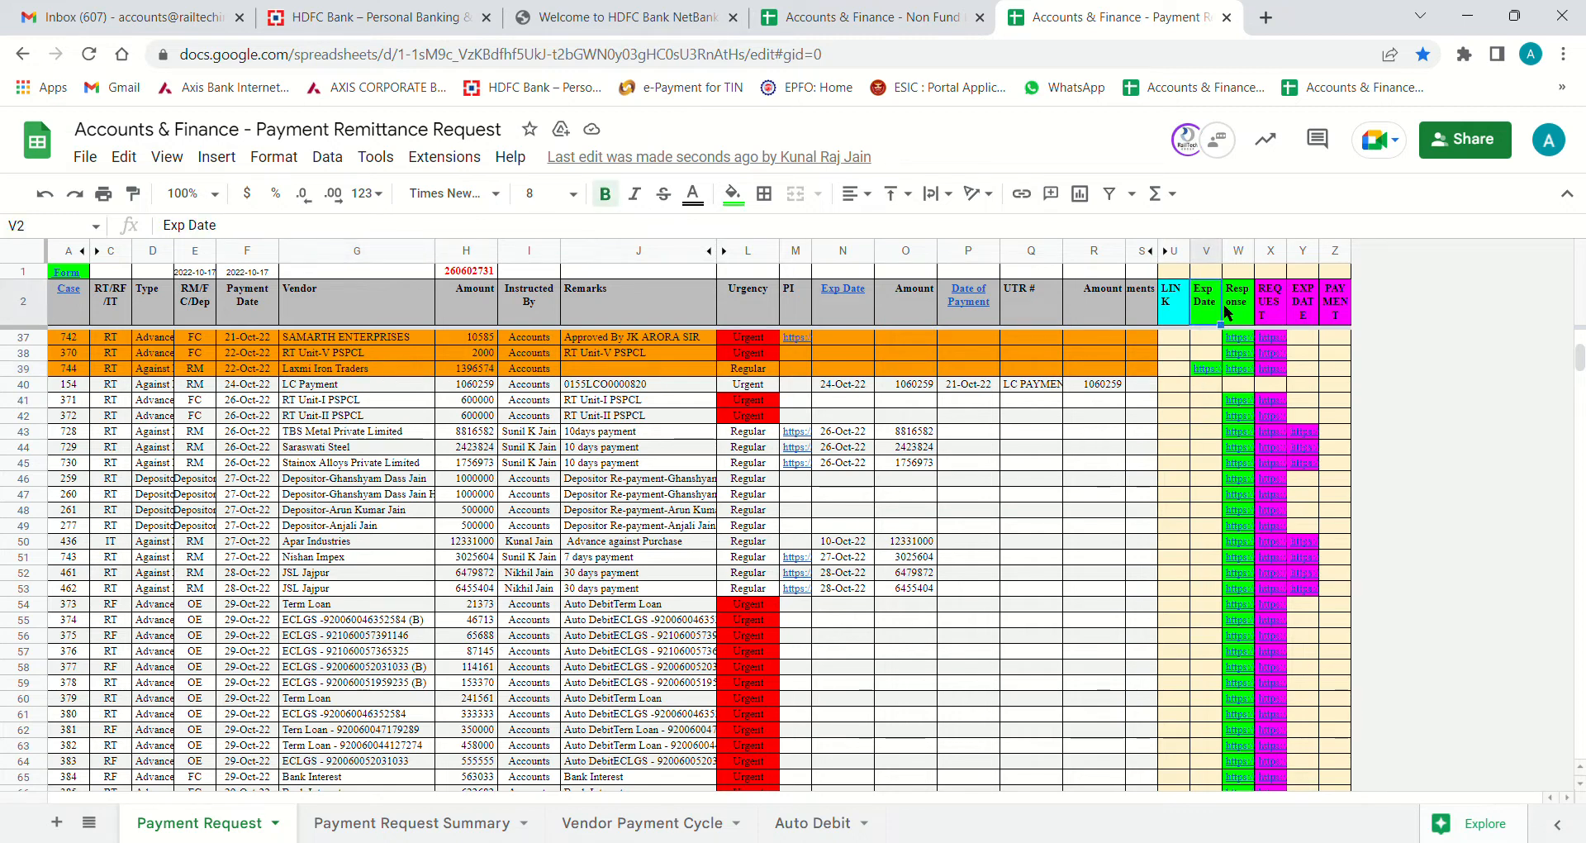
pyautogui.click(1236, 304)
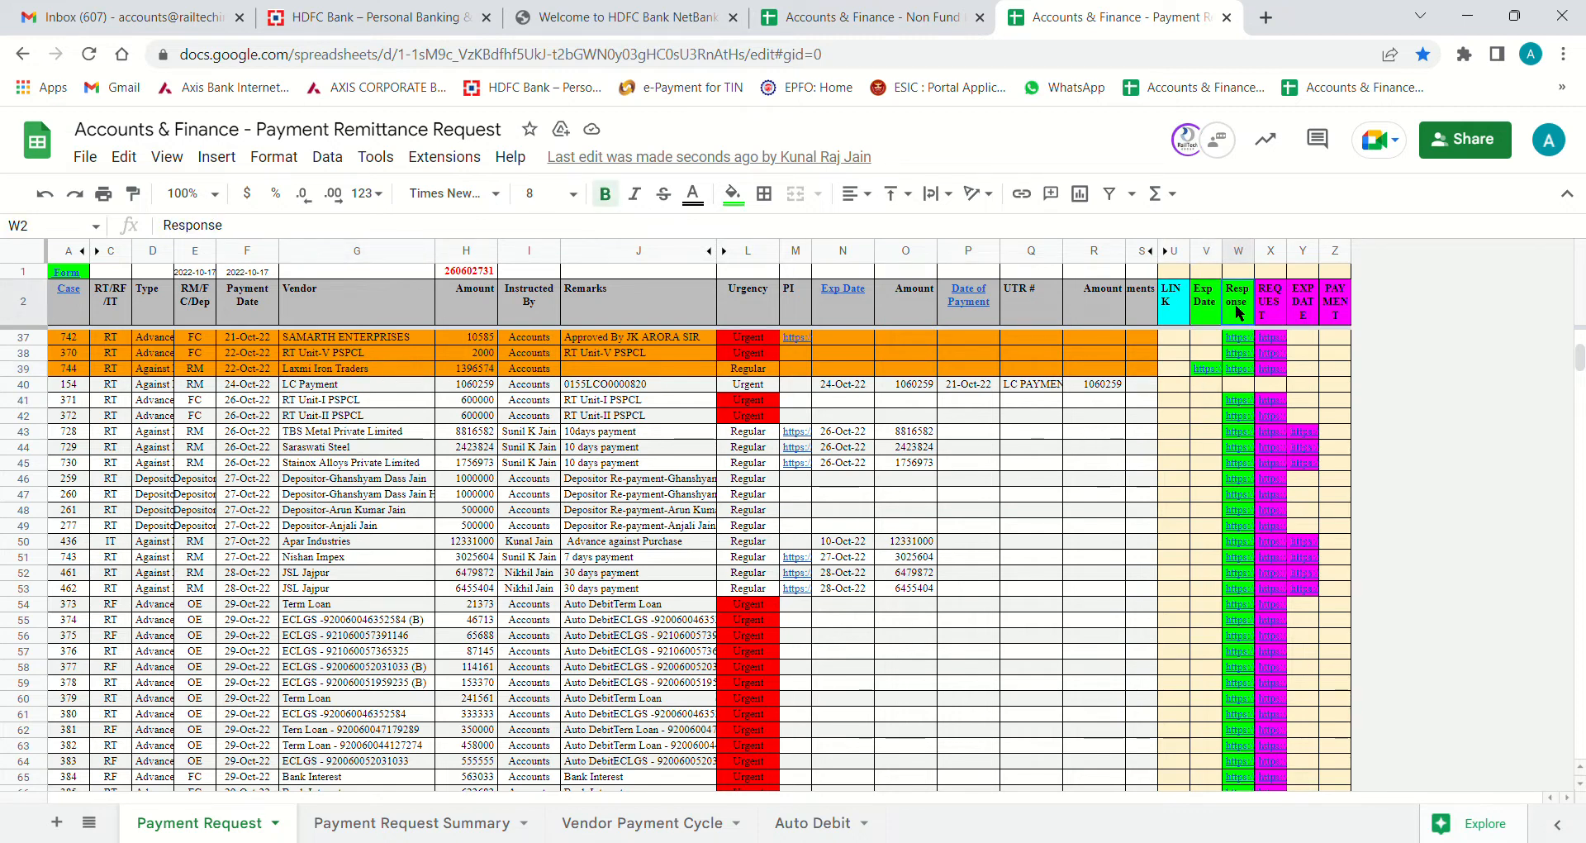
pyautogui.click(1165, 312)
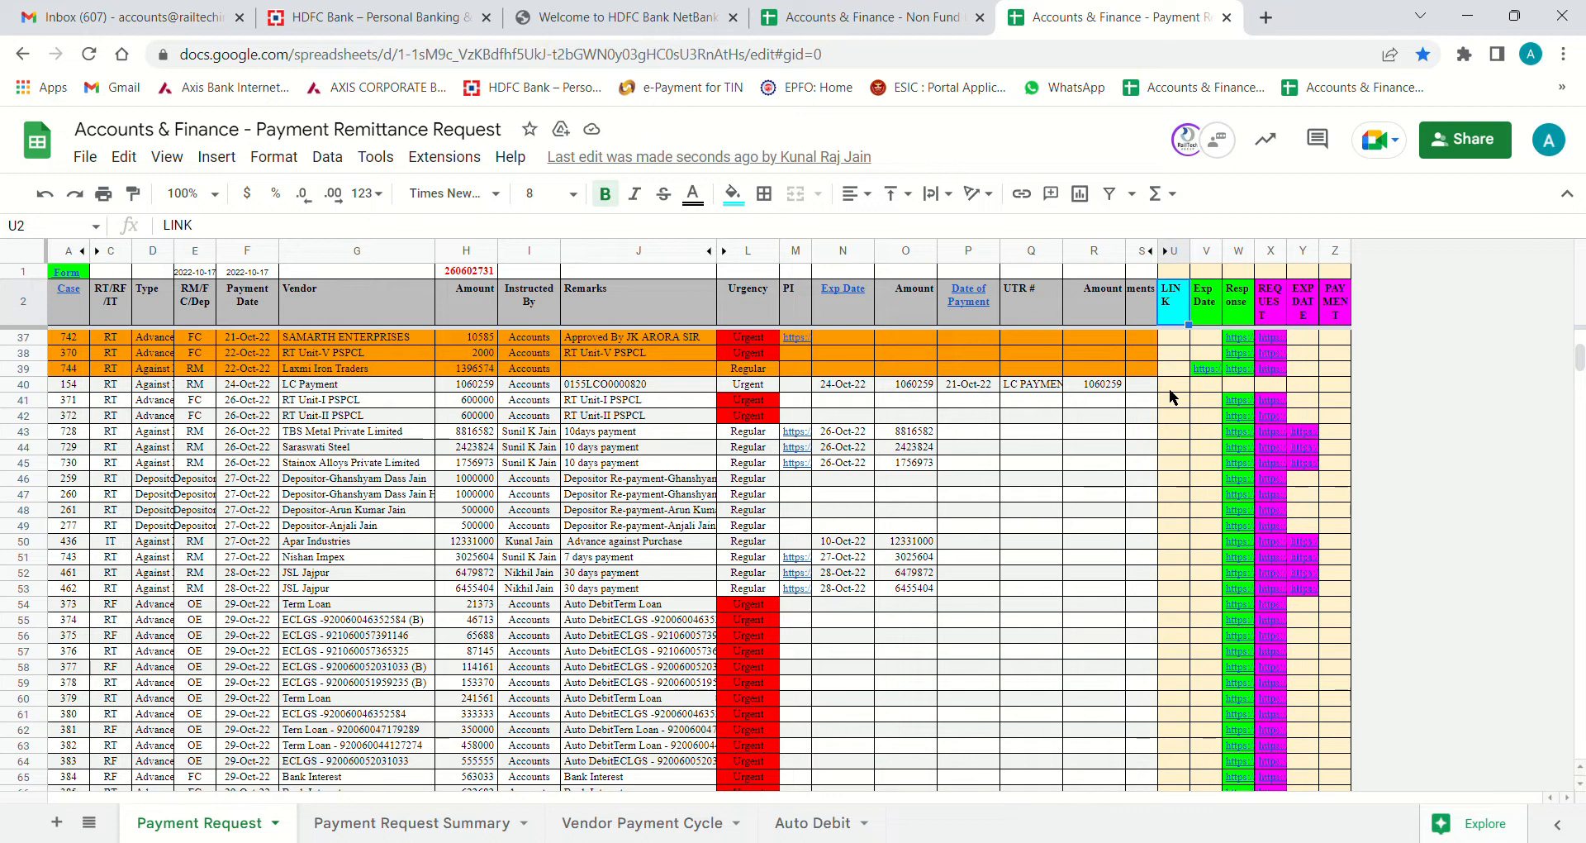
pyautogui.click(1207, 302)
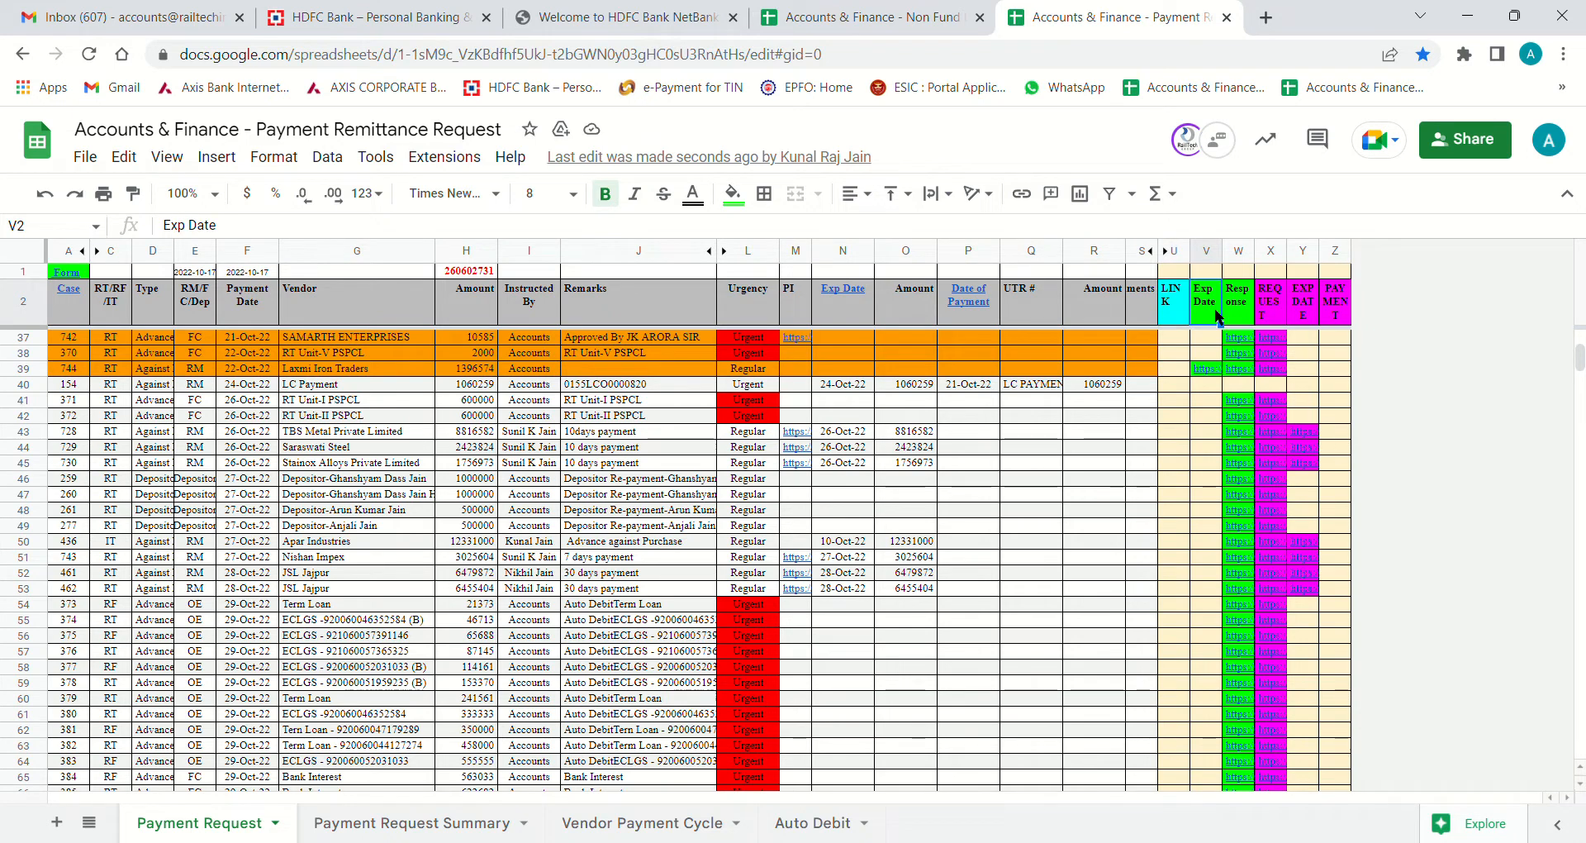
pyautogui.click(1234, 302)
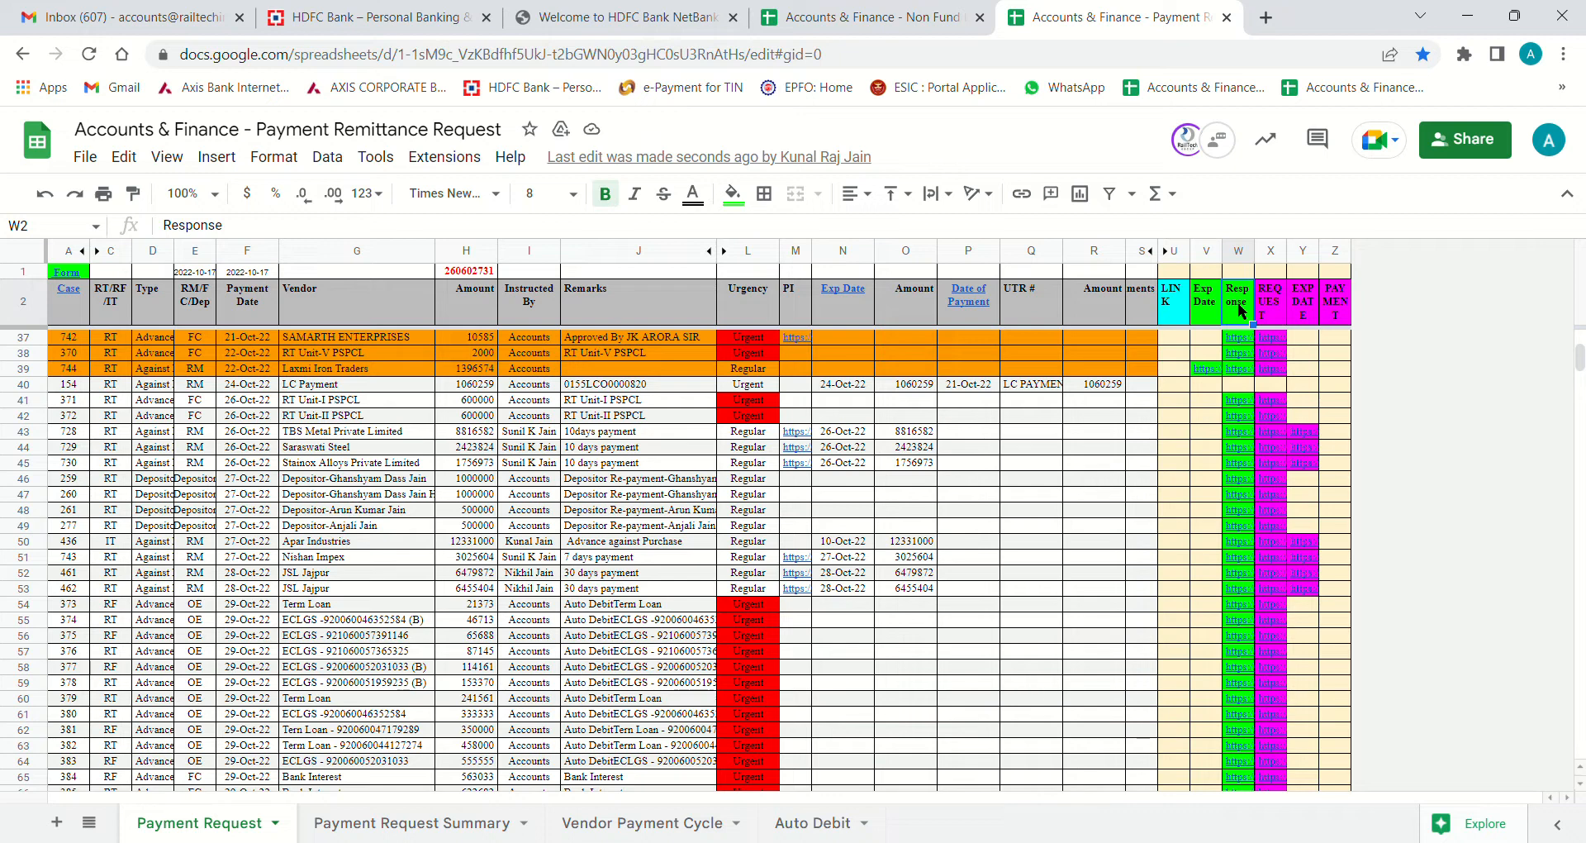
# Open the Exp Date form from the link in row 39's LINK cell
pyautogui.click(1173, 369)
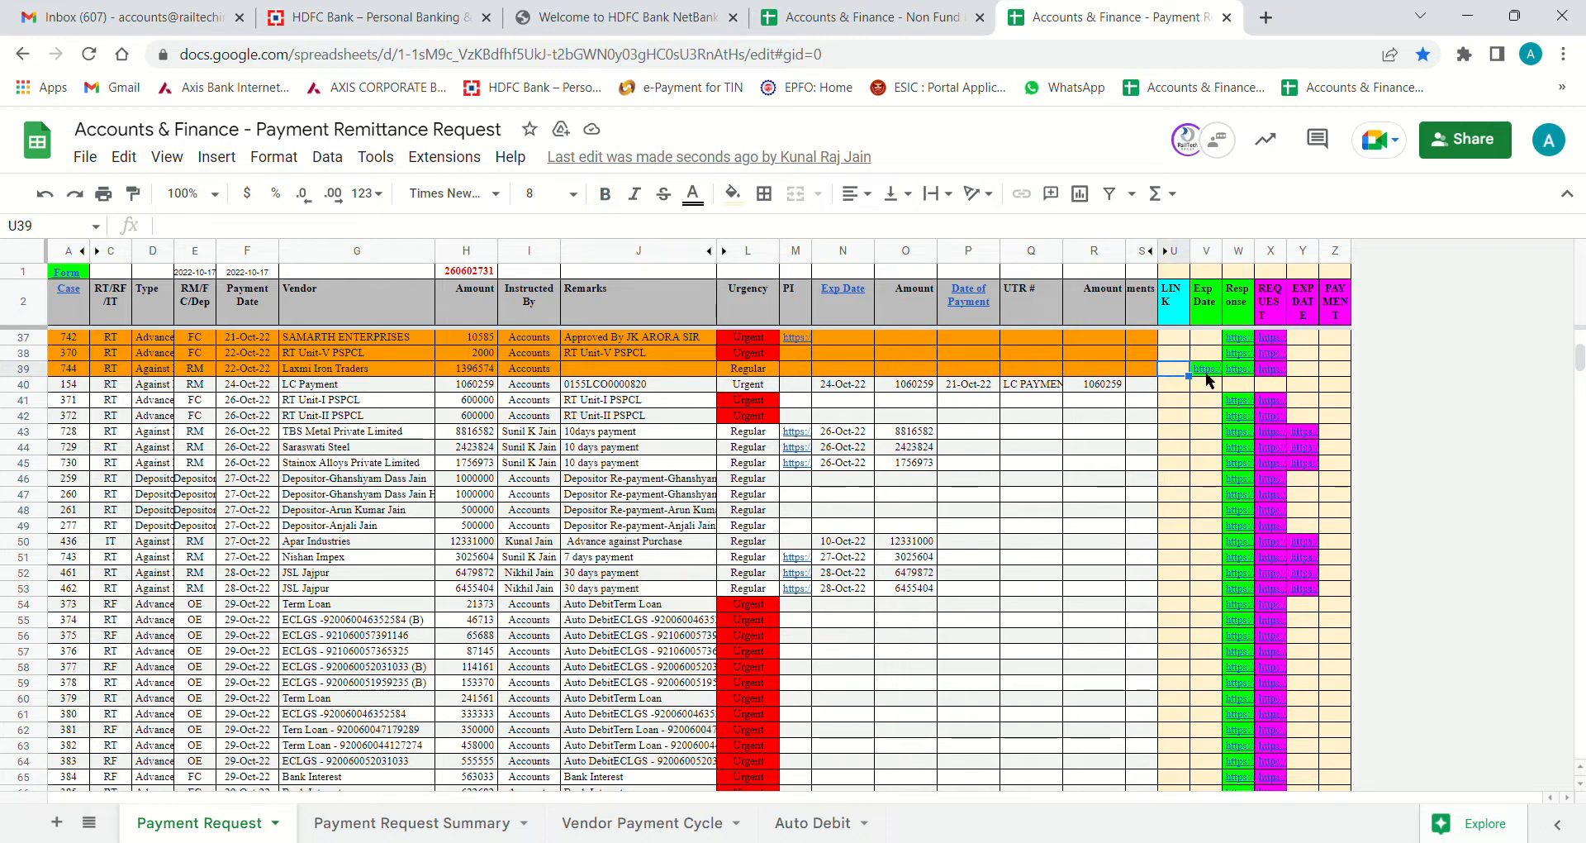
pyautogui.moveTo(1206, 372)
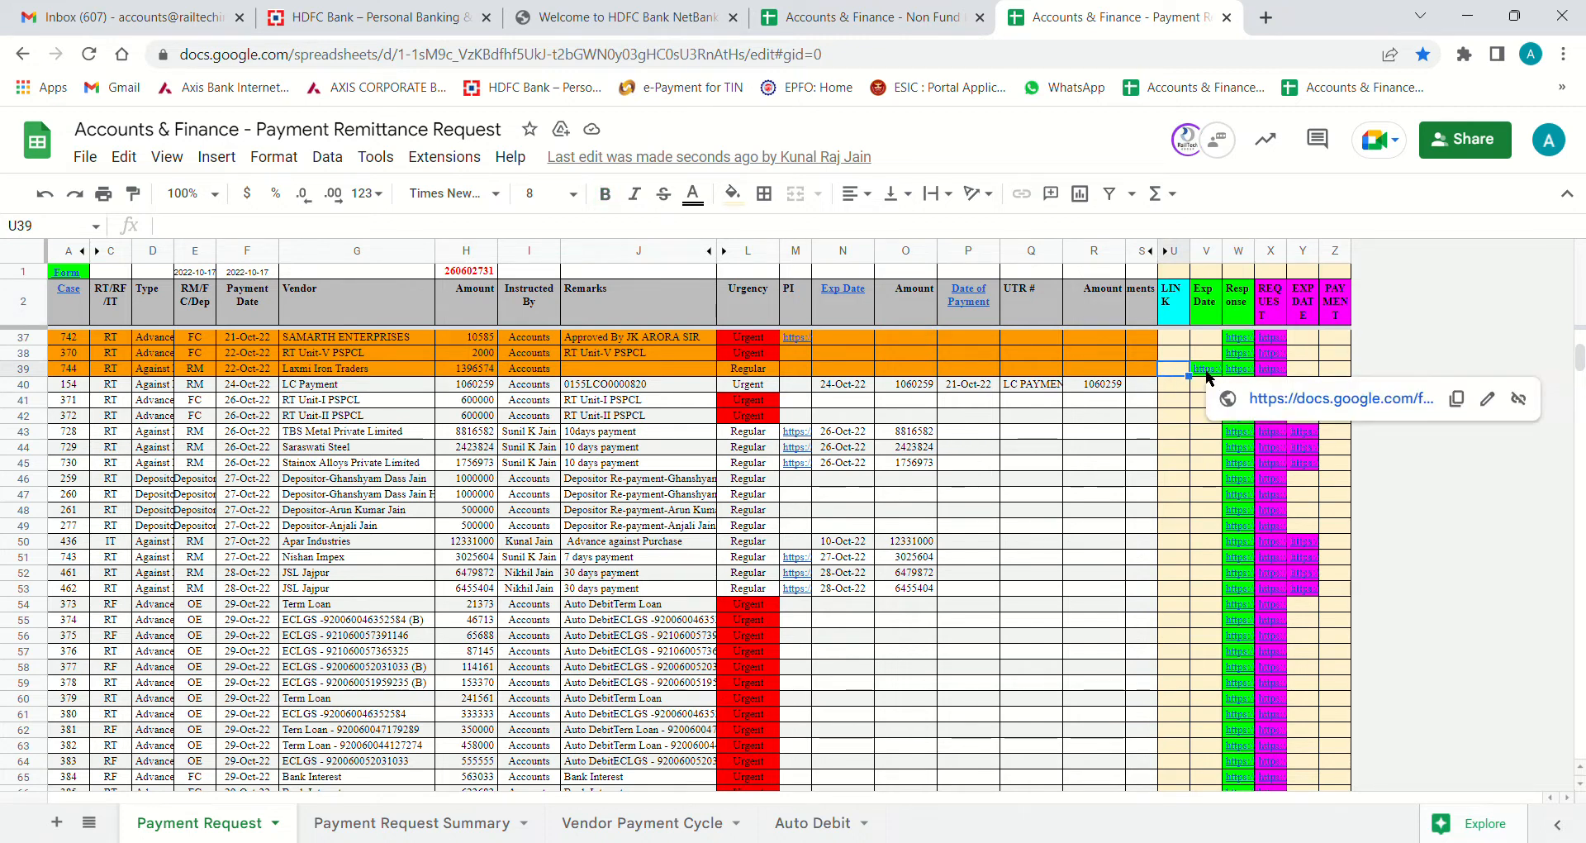
pyautogui.click(1272, 399)
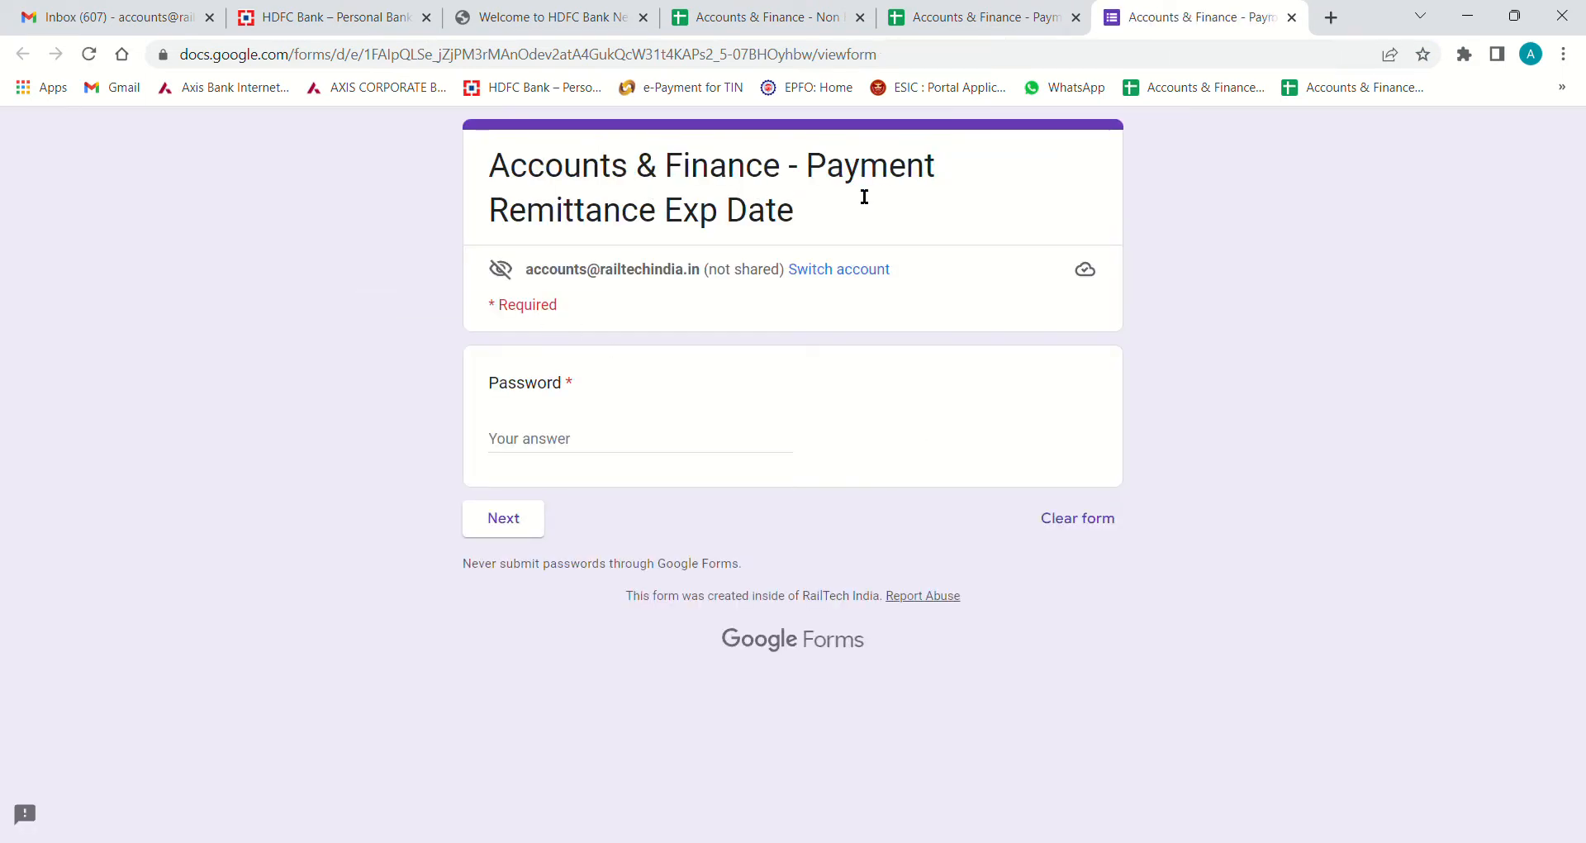
# Enter the form's access password in lowercase and continue to the remittance details section
pyautogui.click(628, 451)
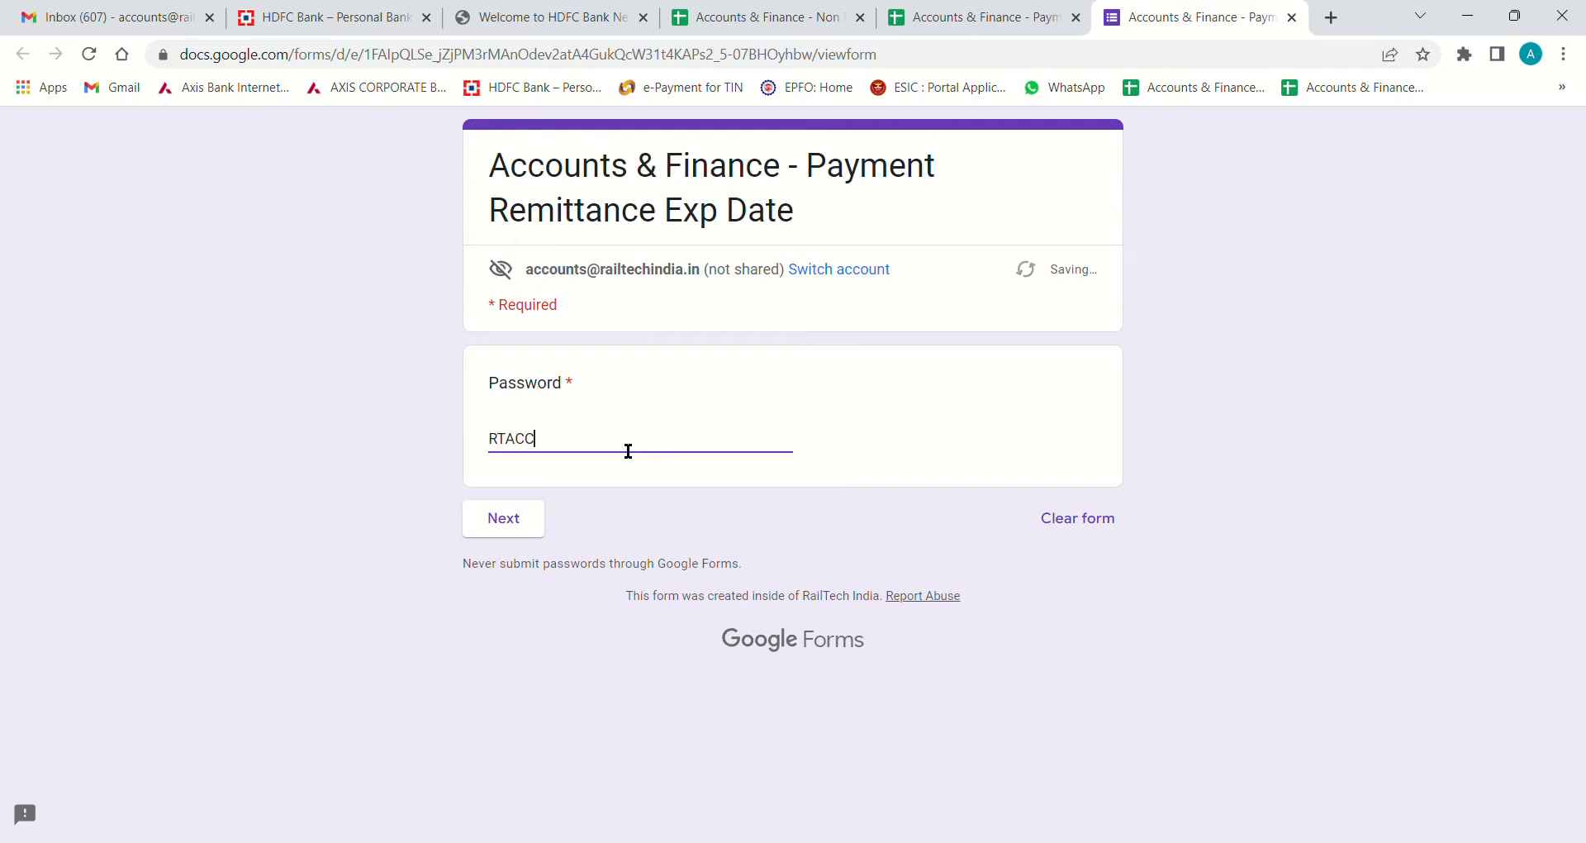
pyautogui.click(499, 522)
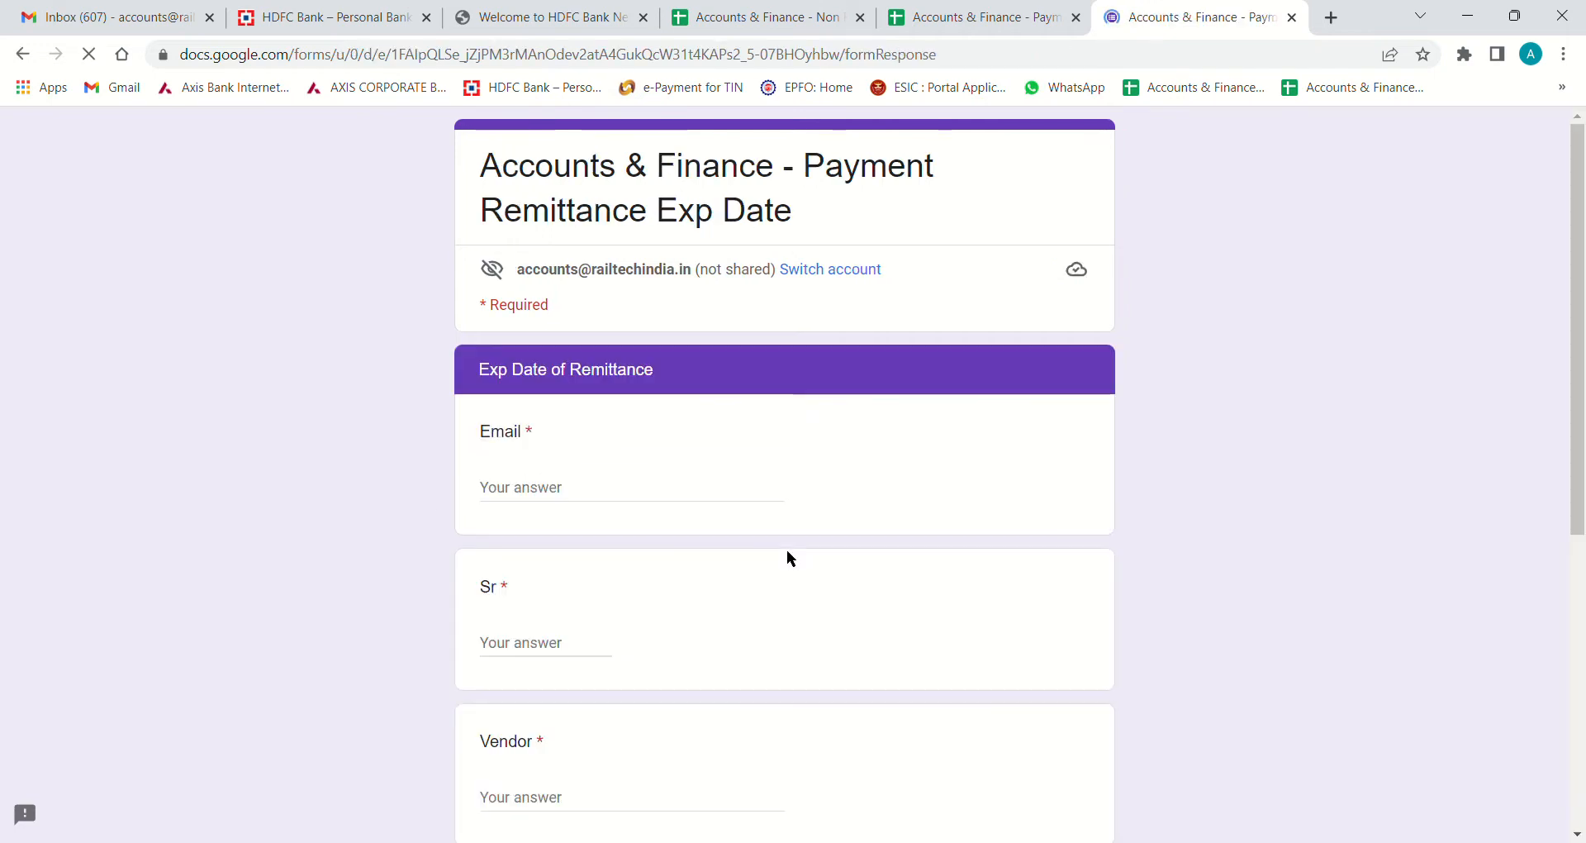
# Compare the prefilled Sr 744, vendor and 1396574 amount against row 39 of the sheet
pyautogui.scroll(-3, 787, 613)
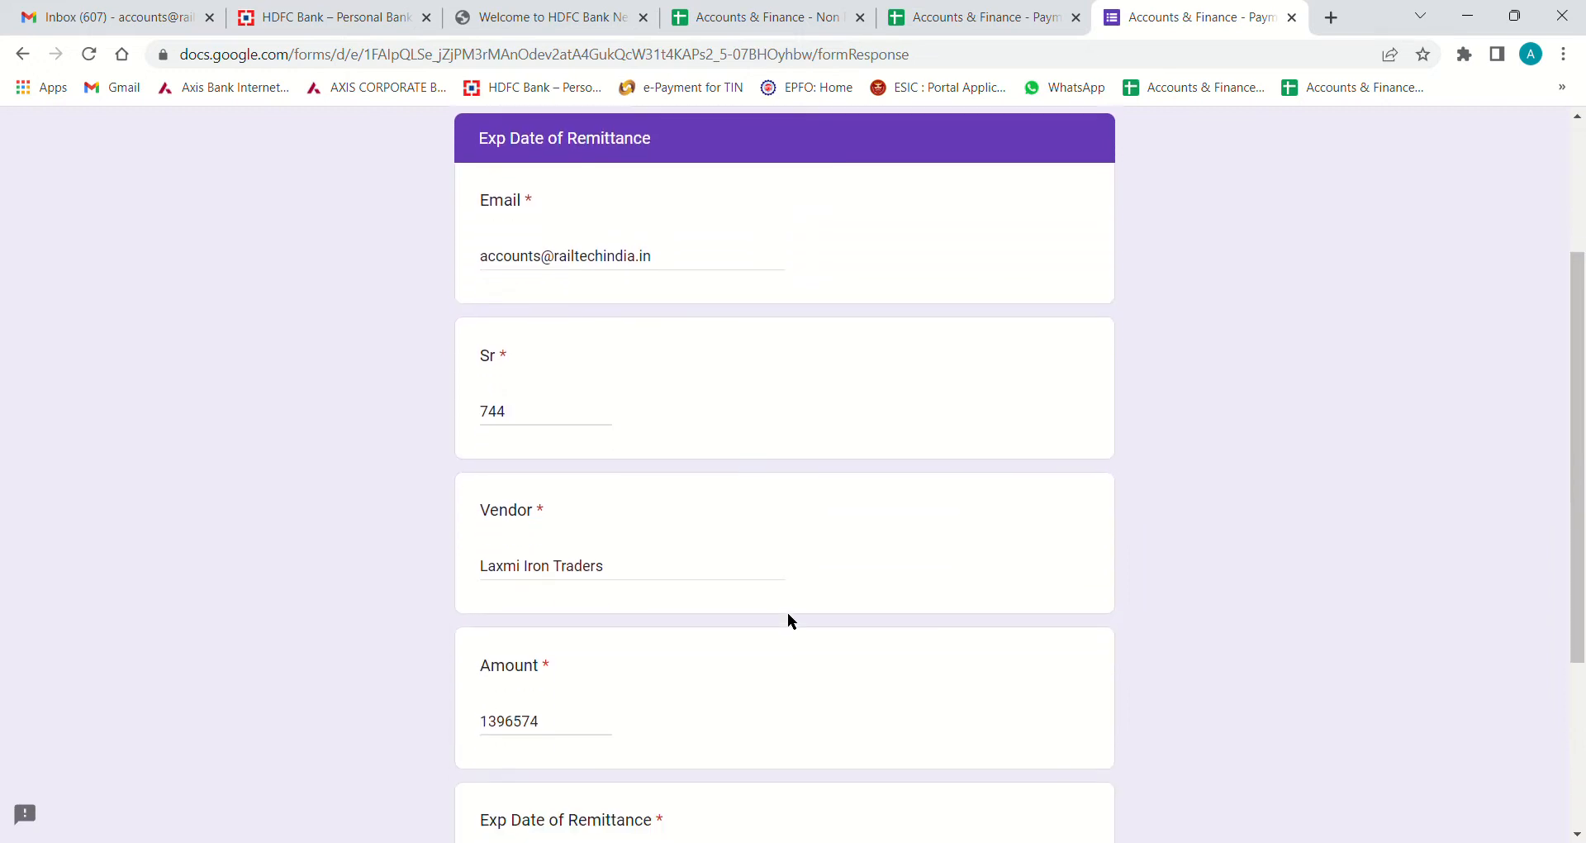
pyautogui.scroll(-2, 786, 612)
pyautogui.scroll(4, 786, 612)
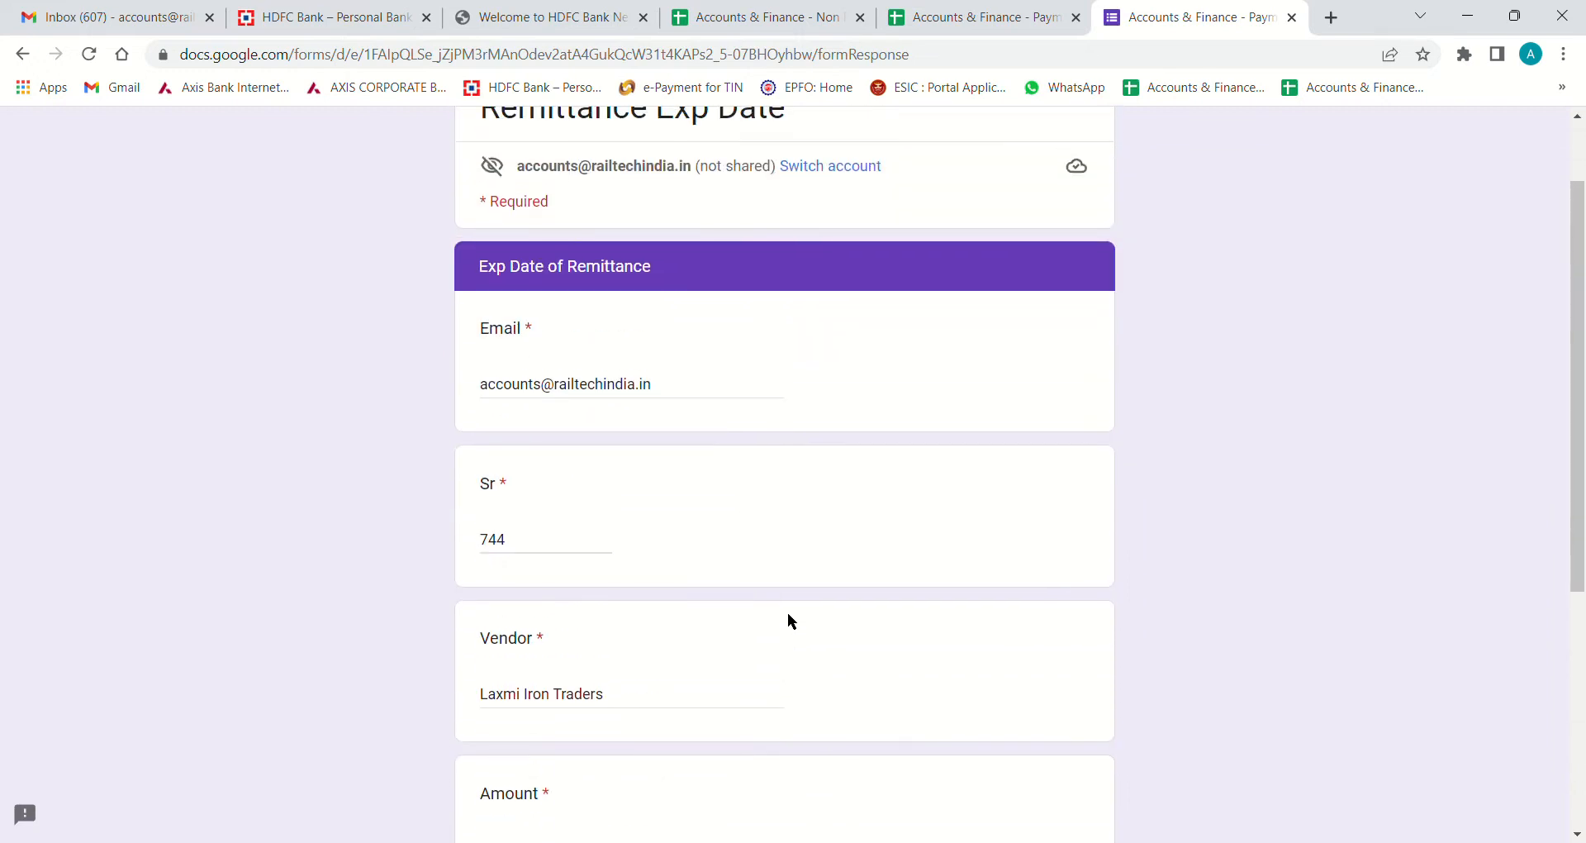
pyautogui.scroll(-3, 712, 463)
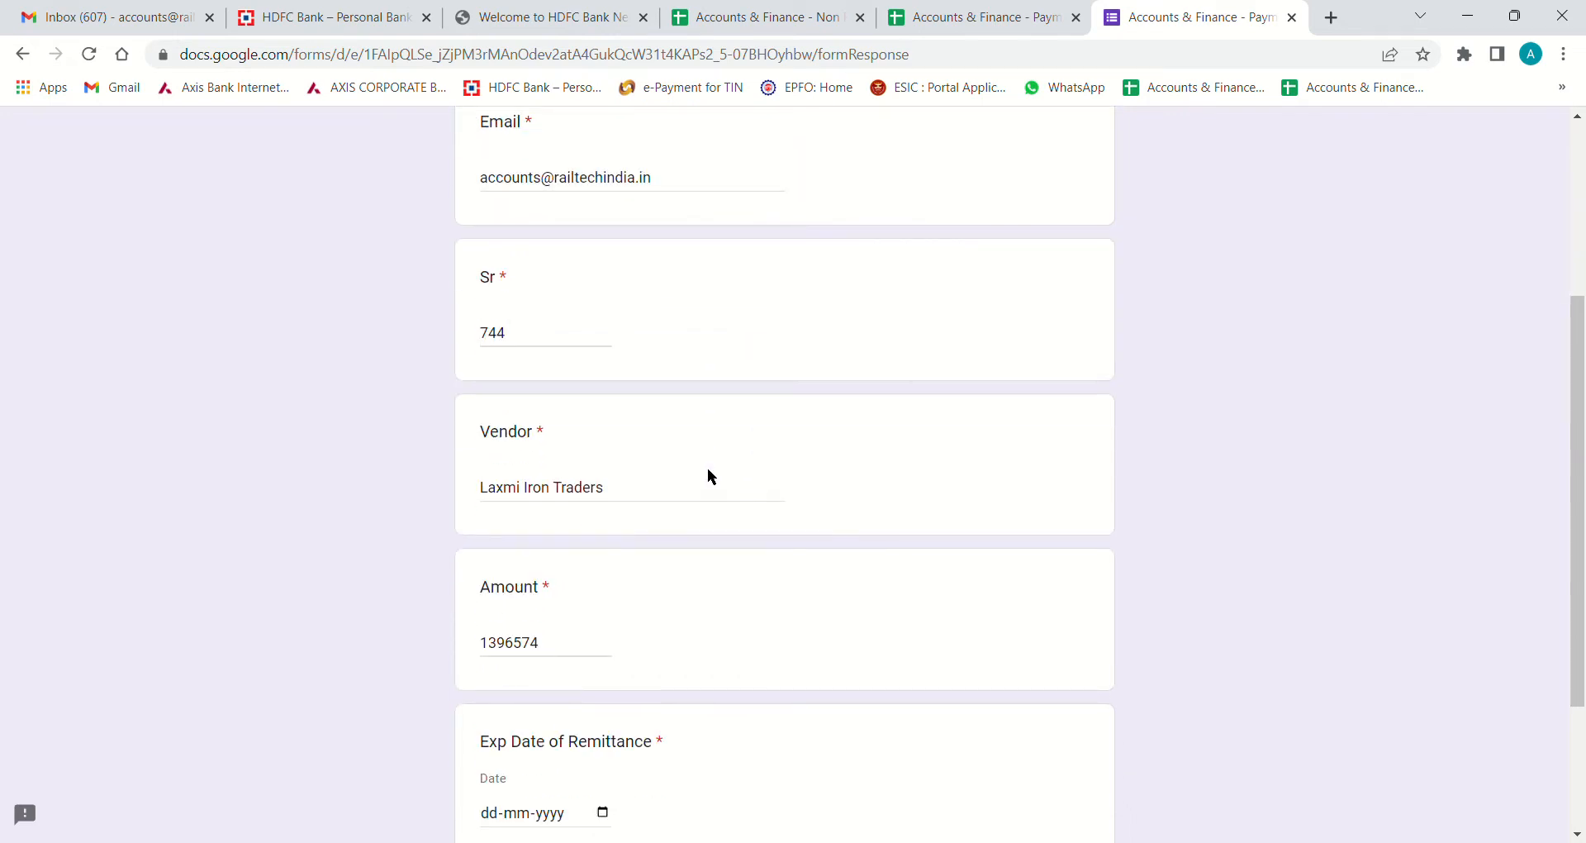
pyautogui.scroll(-3, 666, 196)
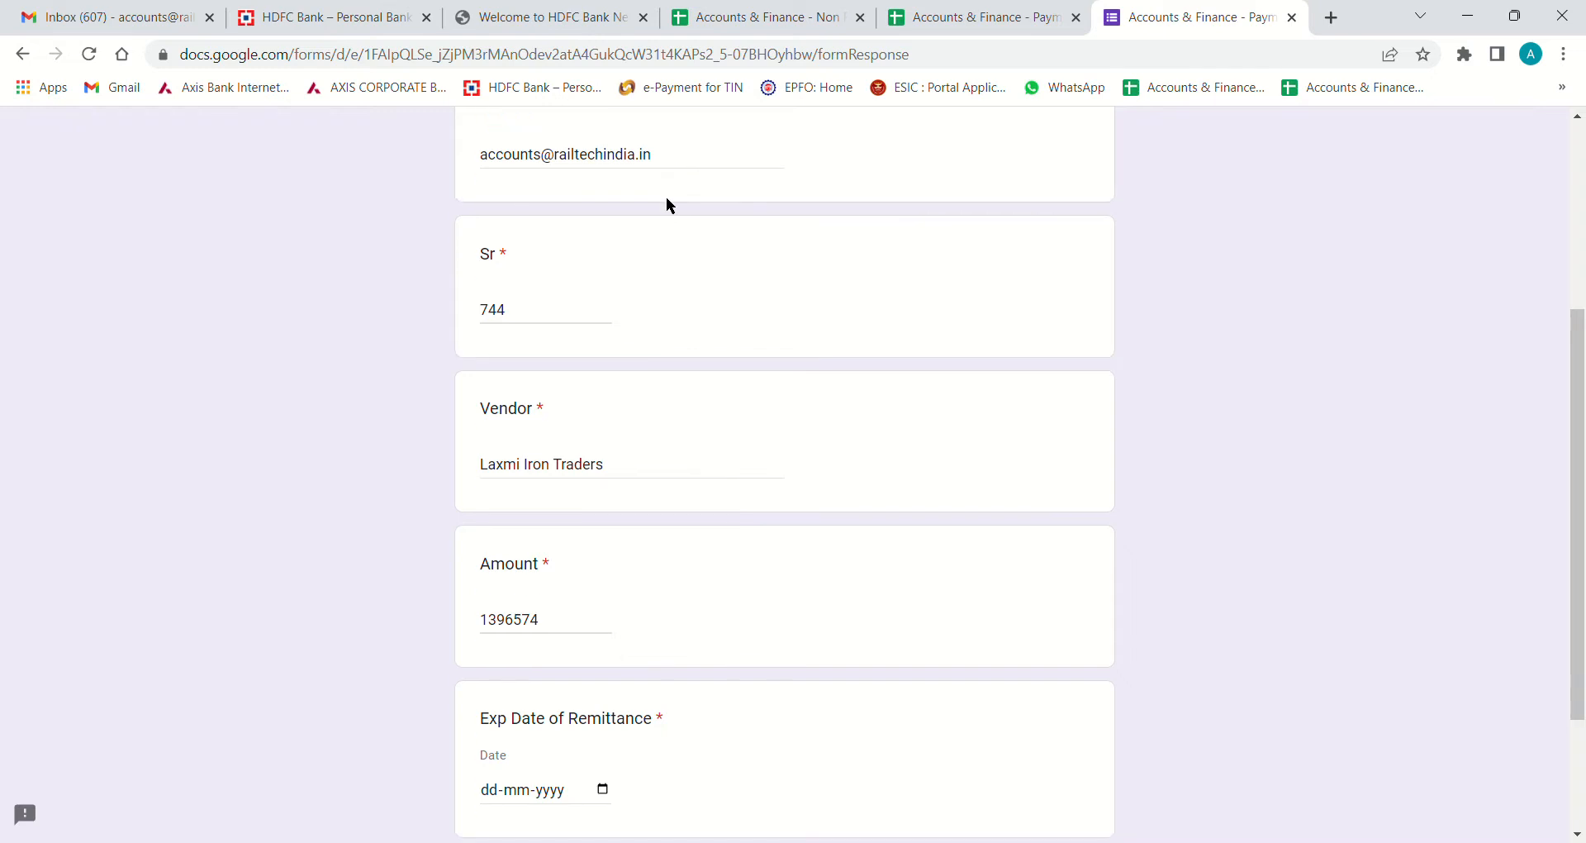
pyautogui.scroll(1, 628, 207)
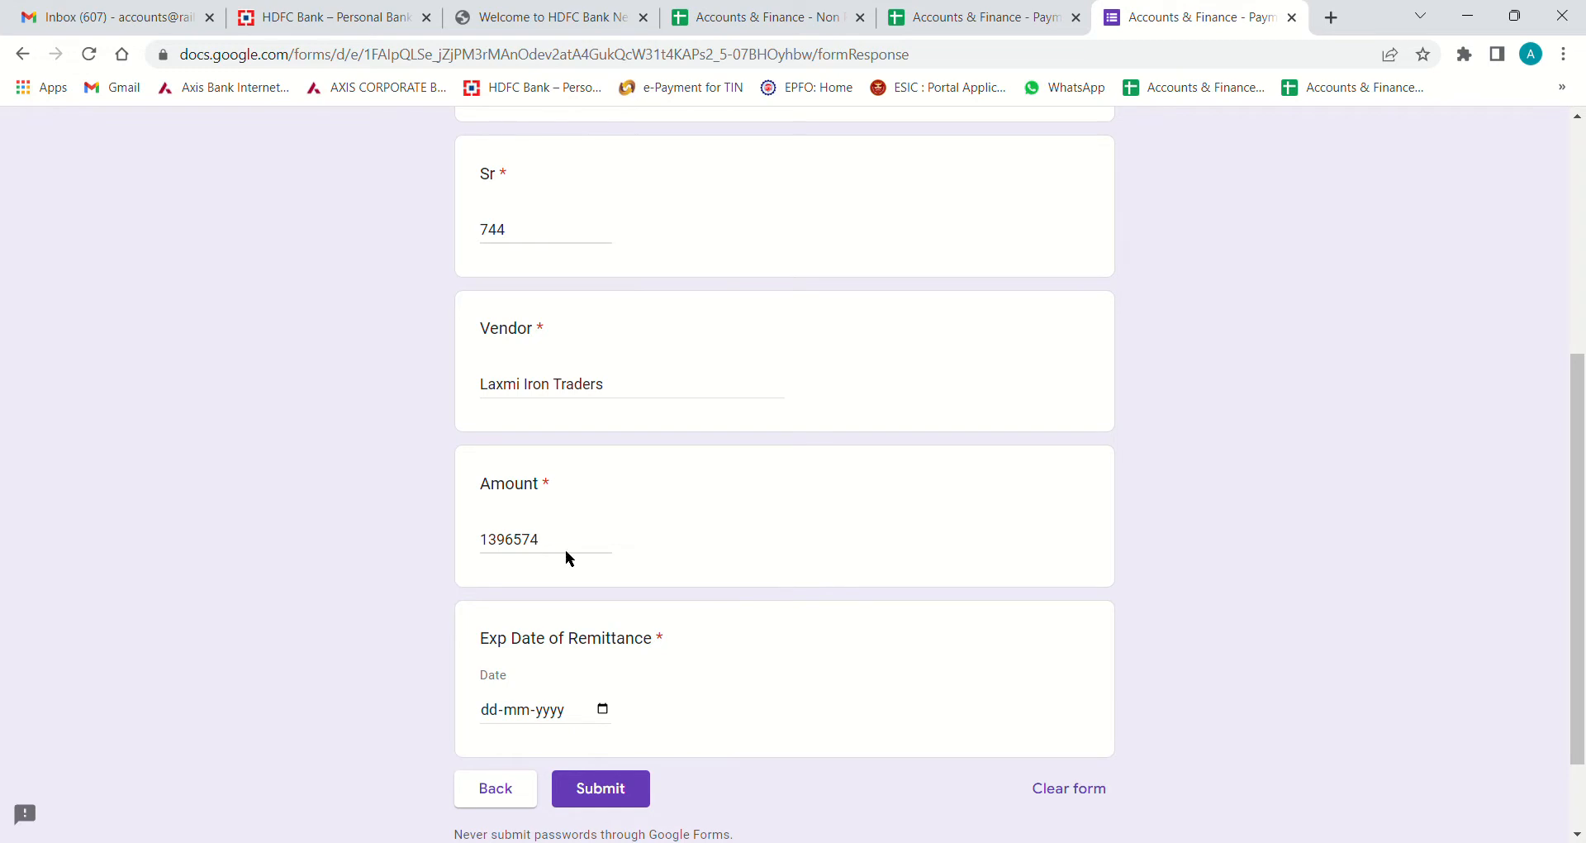
pyautogui.click(929, 15)
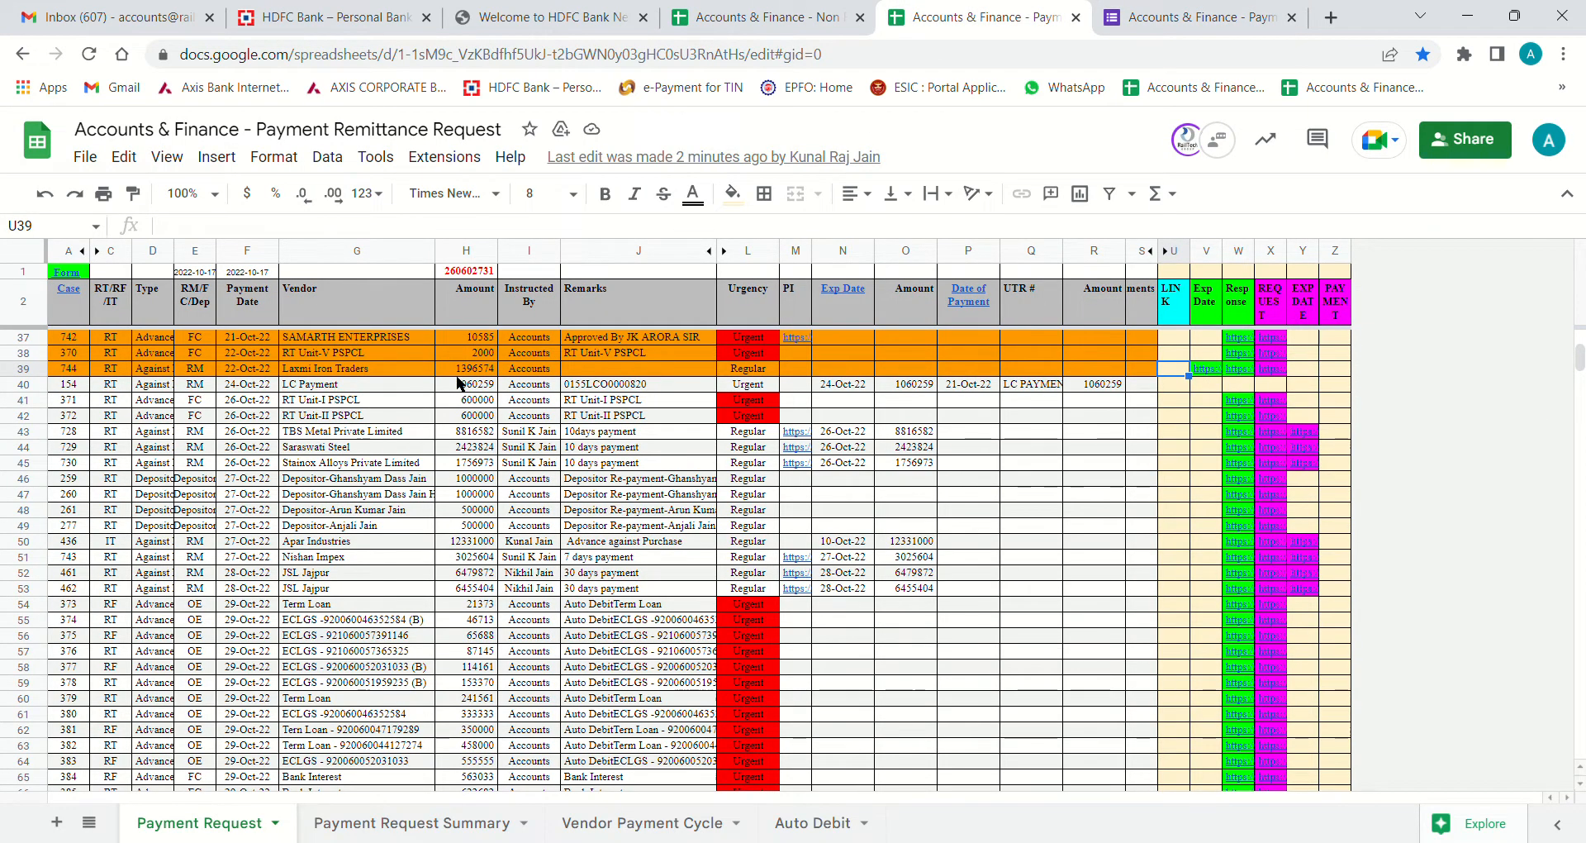
pyautogui.click(389, 370)
pyautogui.click(485, 370)
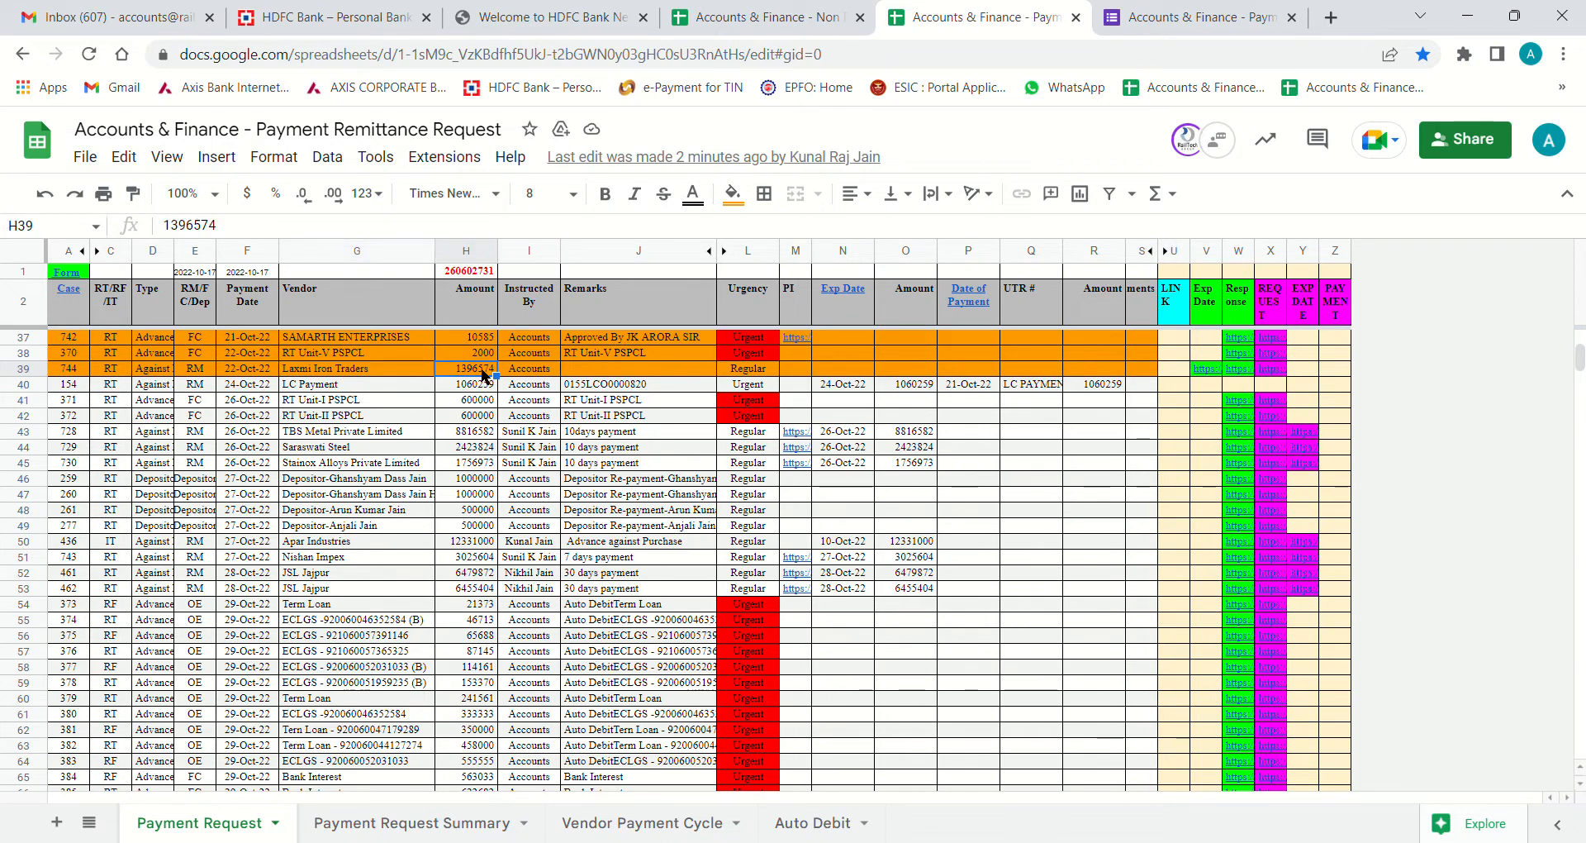
pyautogui.click(1167, 12)
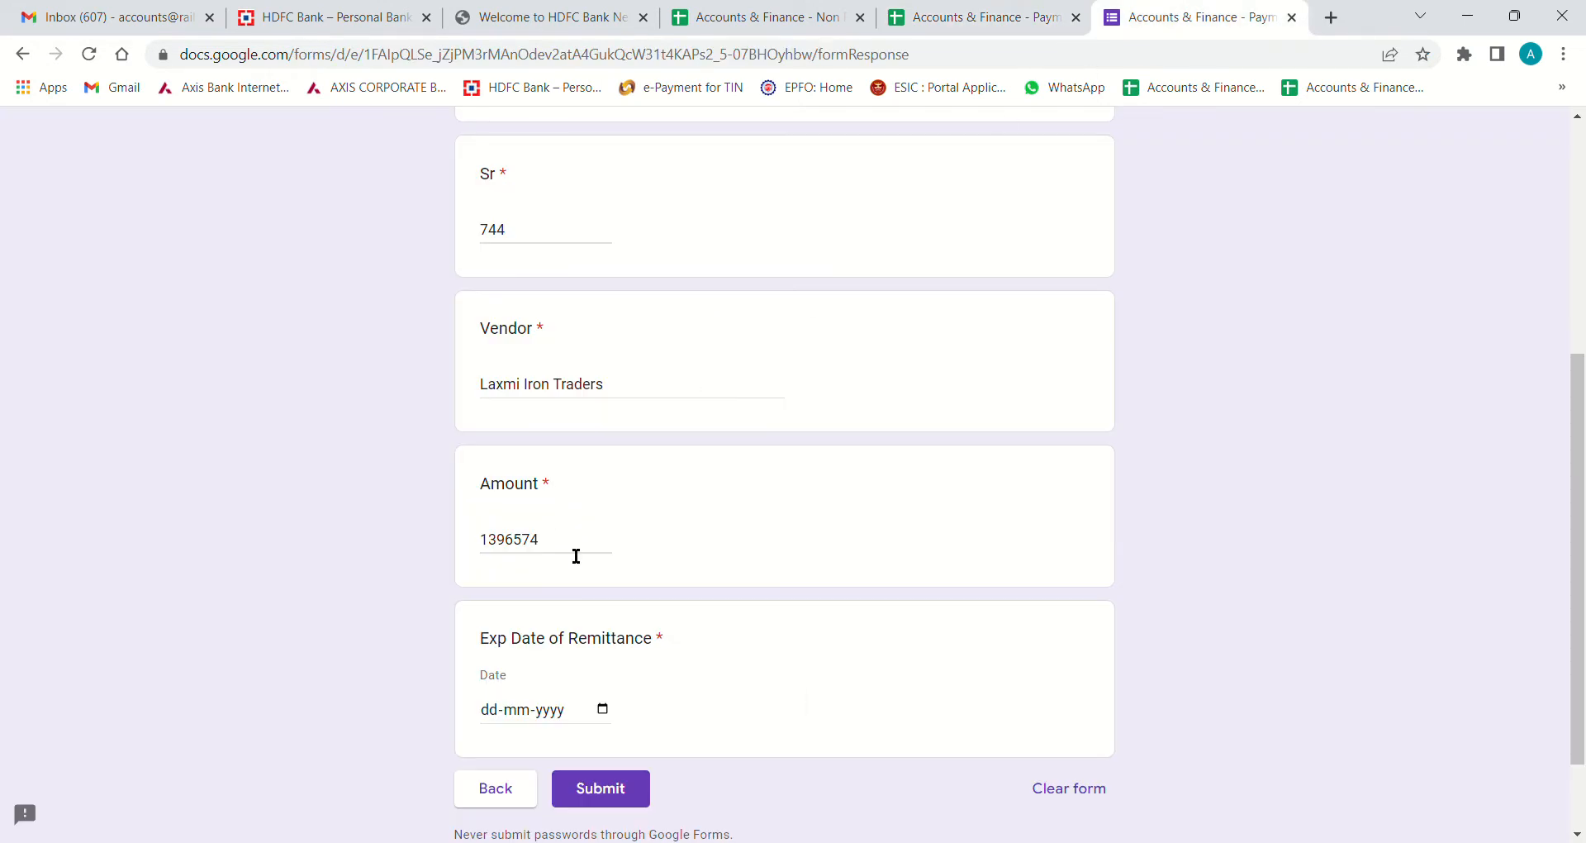
# Paste 22-10-2022 as the Exp Date of Remittance and submit the response
pyautogui.scroll(-2, 700, 591)
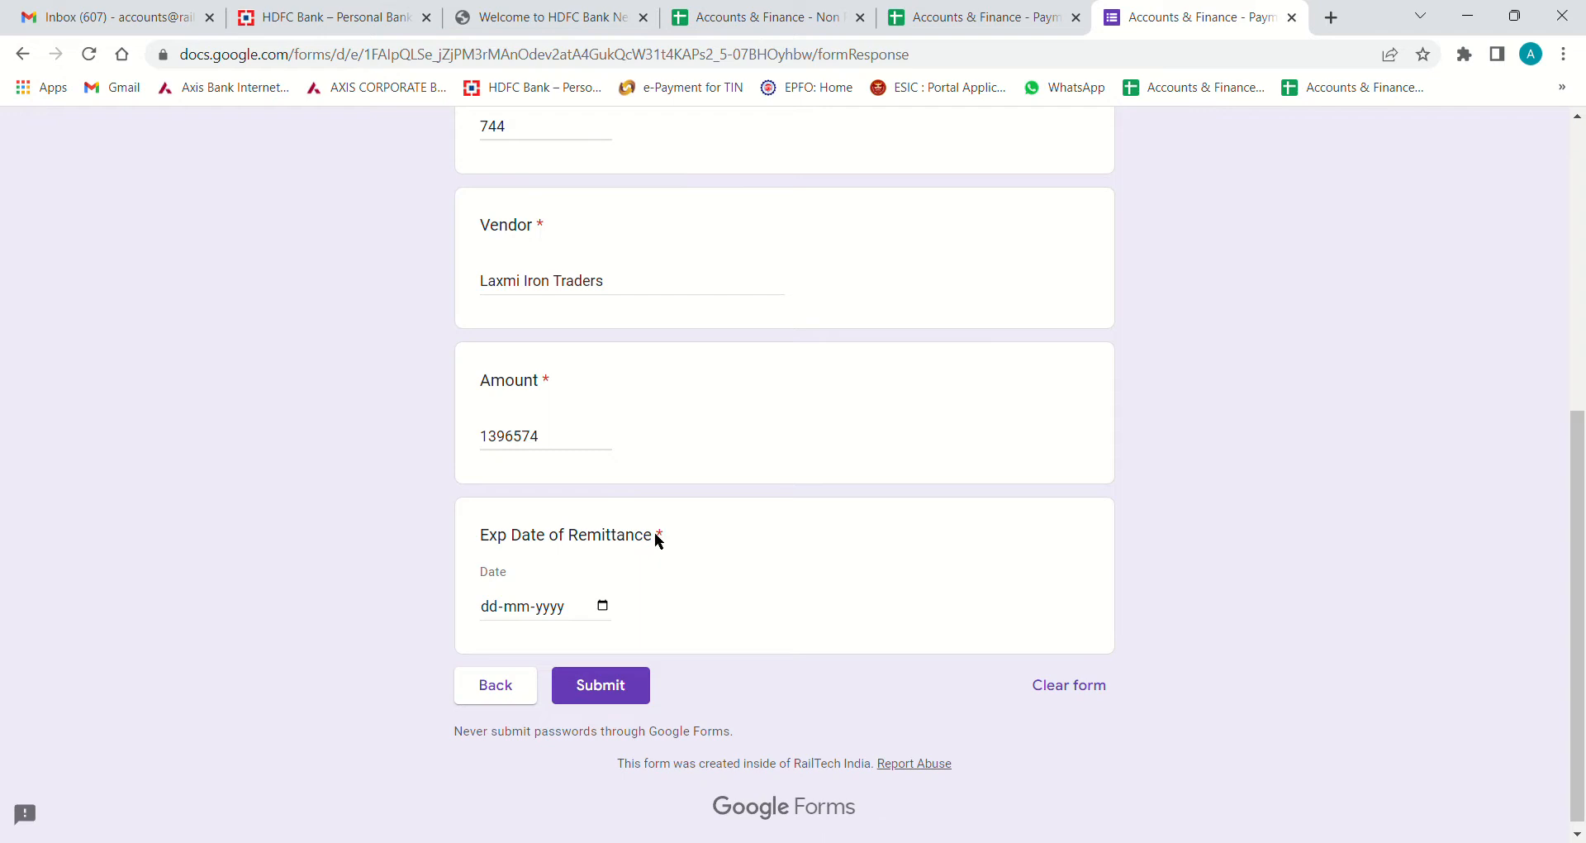
pyautogui.click(604, 612)
pyautogui.write('22-10-2022')
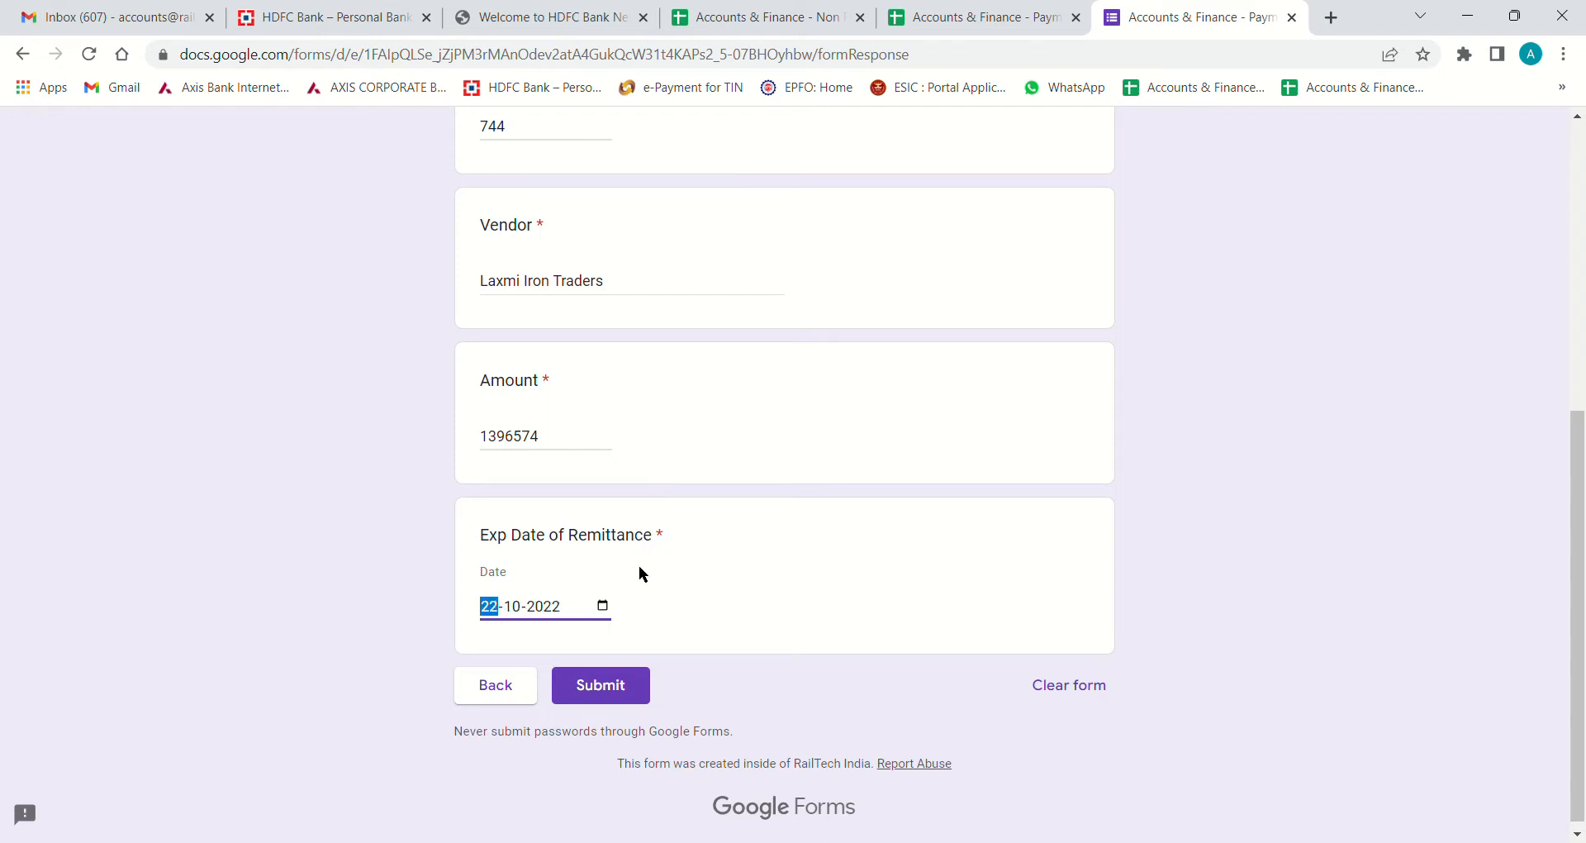
pyautogui.click(624, 688)
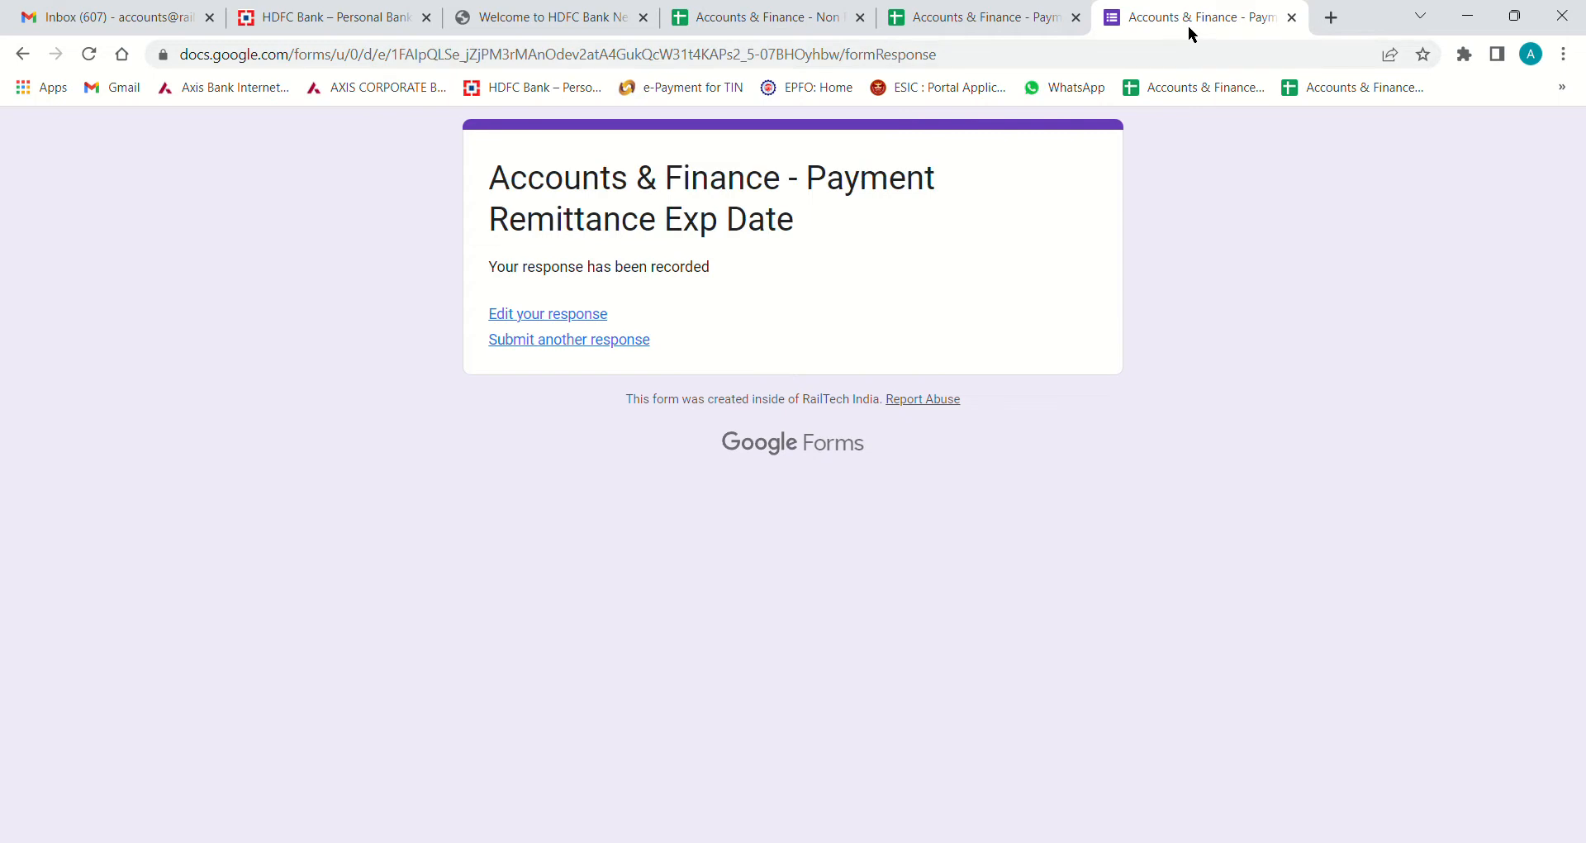
# Check that row 39 shows Exp Date 22-Oct-22 and that its UTR # cell is still empty
pyautogui.click(950, 17)
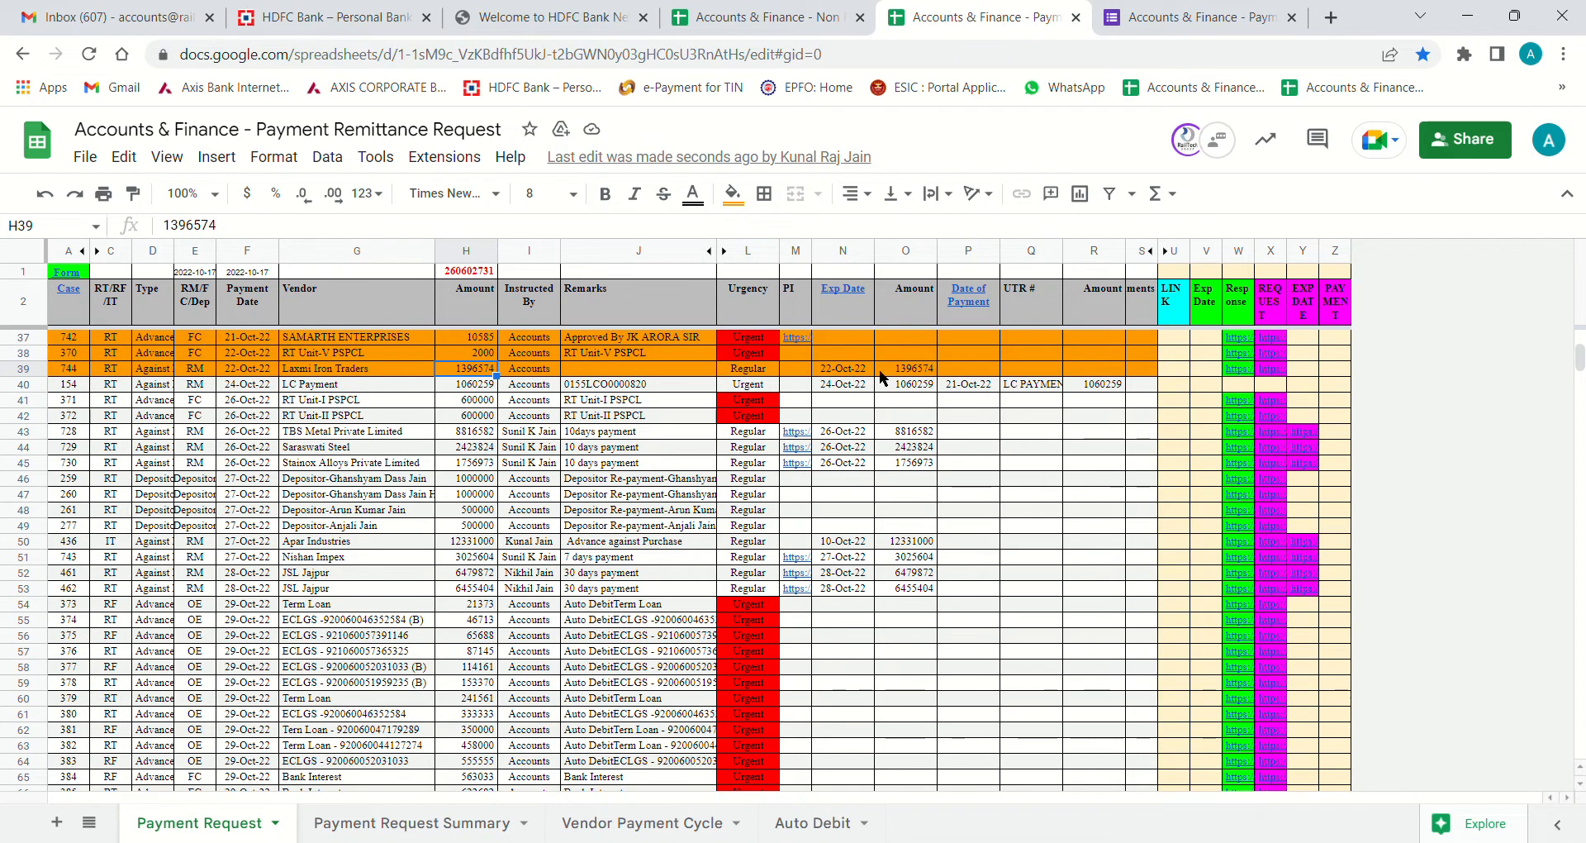
pyautogui.click(845, 371)
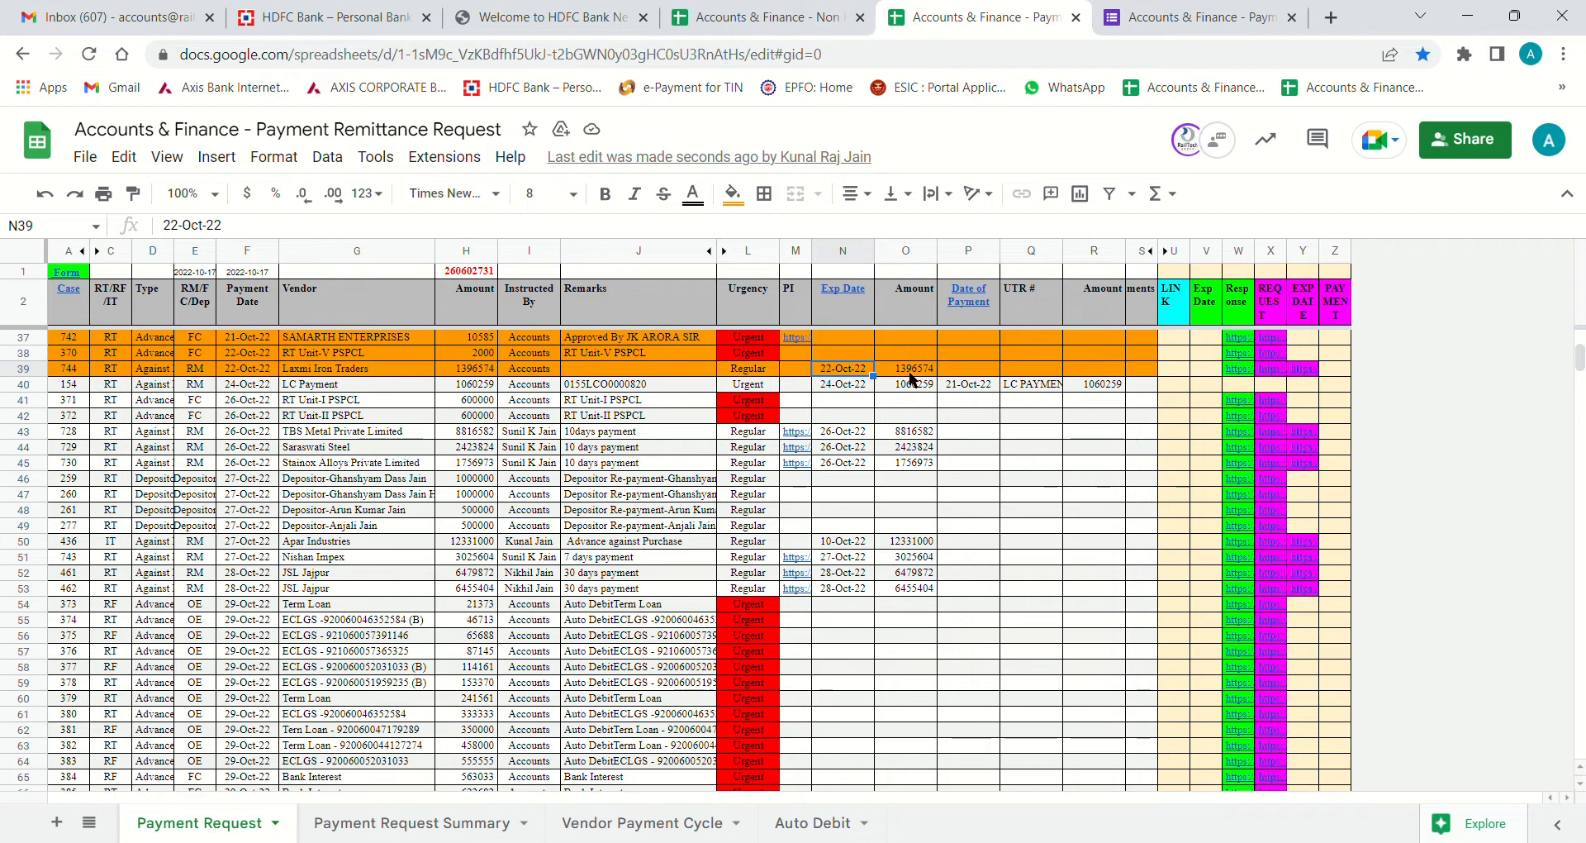
pyautogui.click(1021, 371)
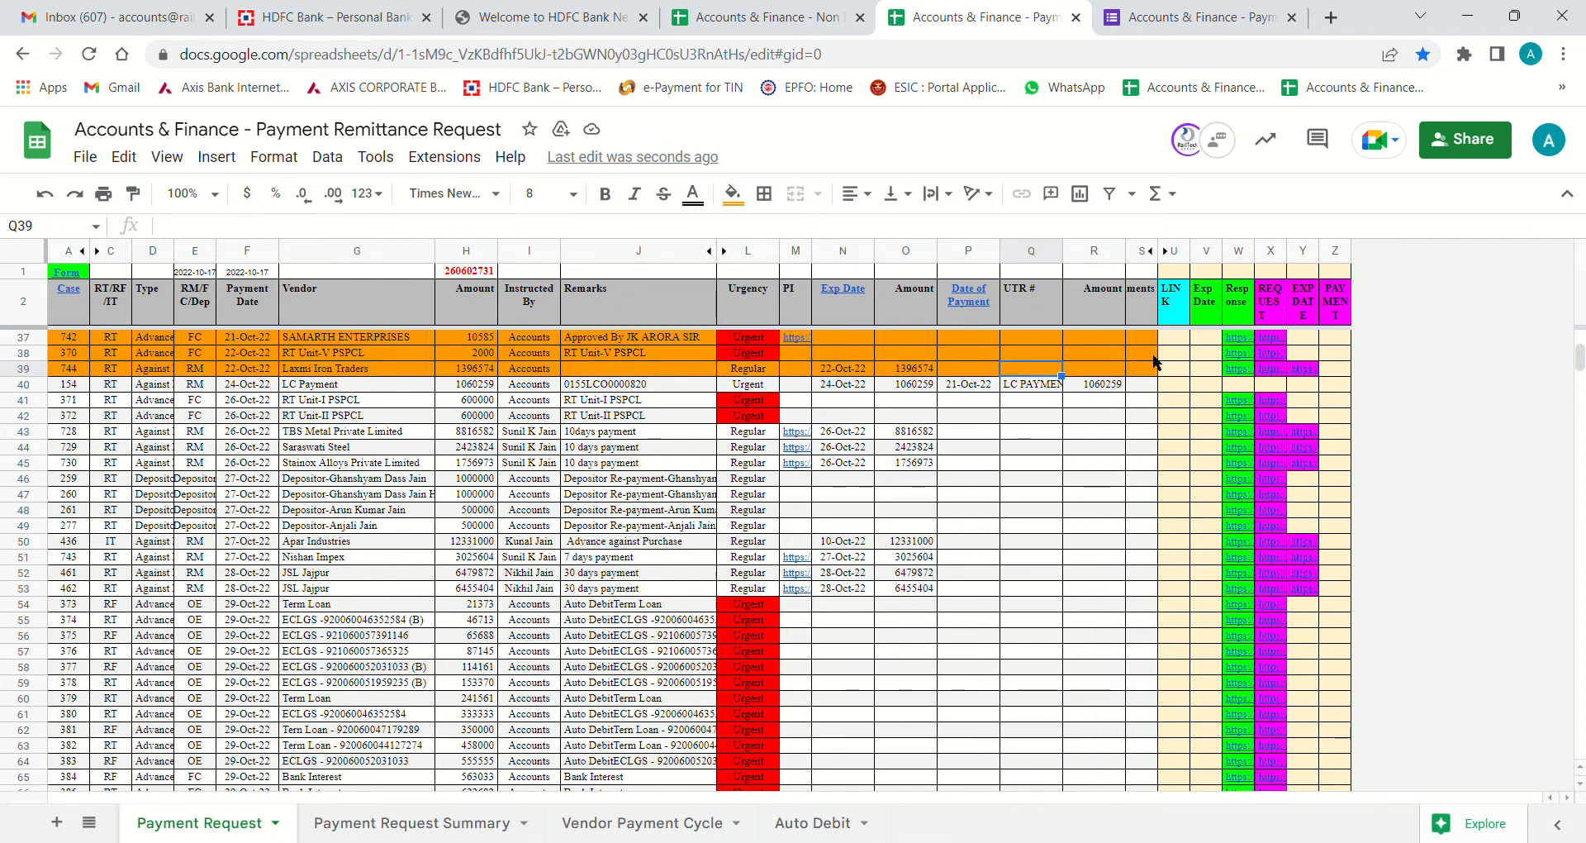
pyautogui.click(1029, 315)
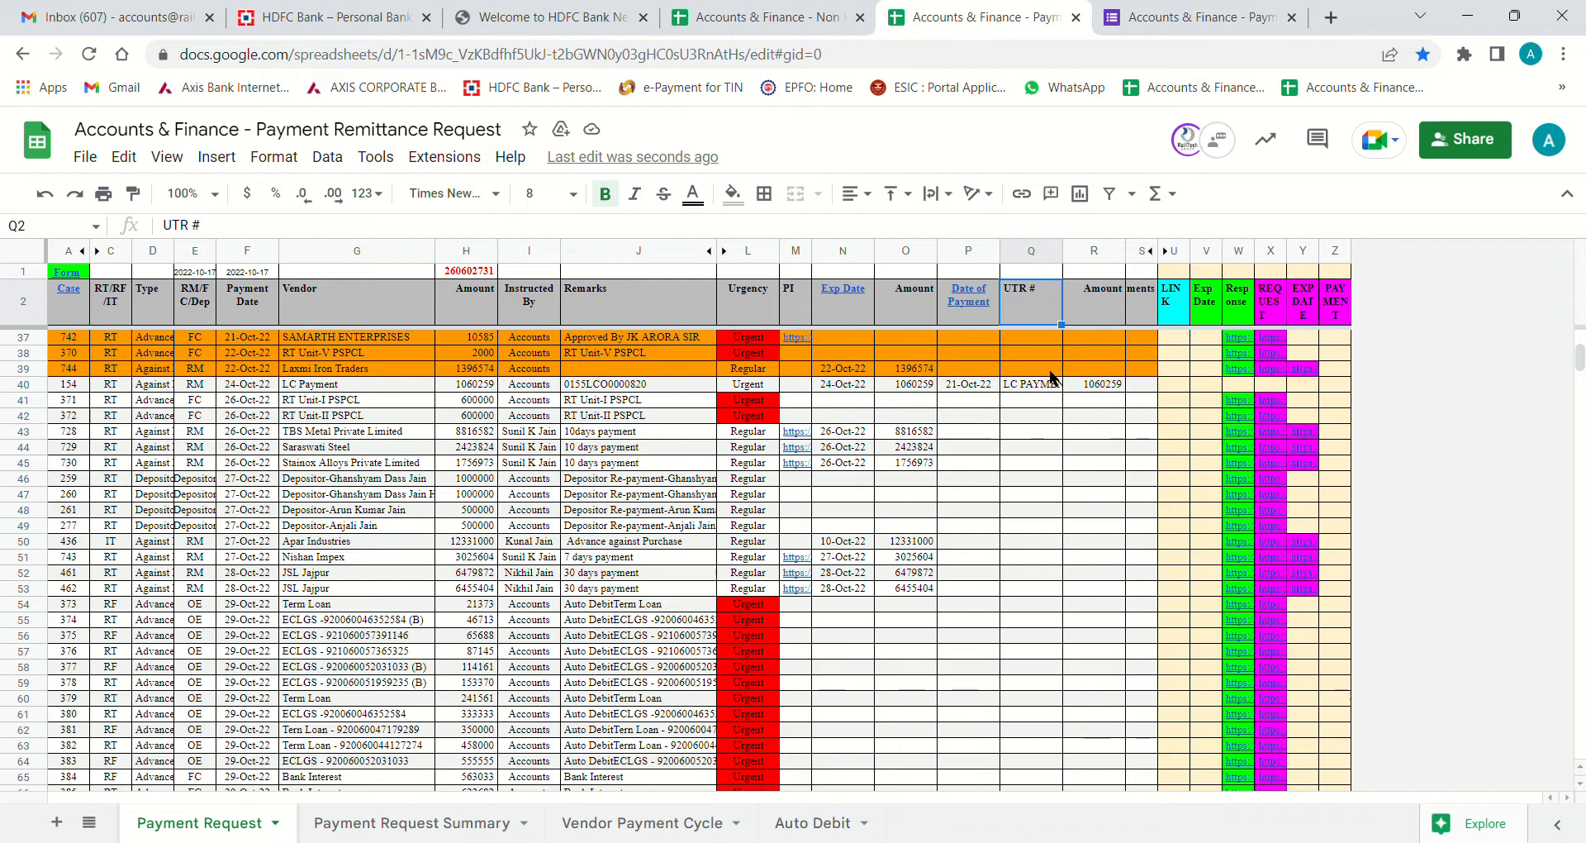
# Open row 39's Response form, close the old Exp Date form, and unlock it with the password
pyautogui.click(1230, 372)
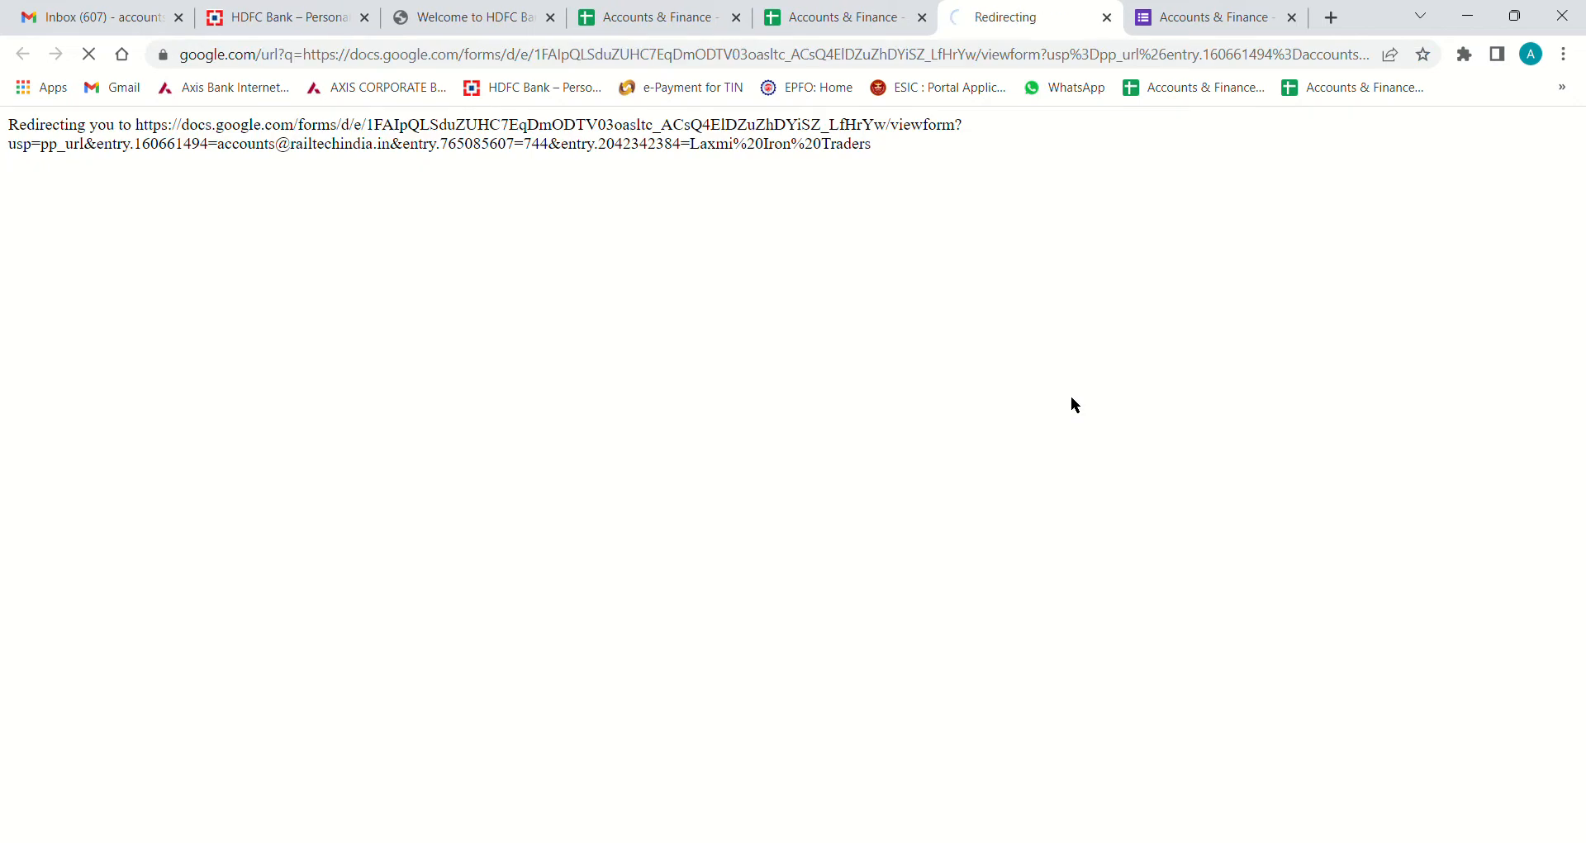
pyautogui.click(1293, 17)
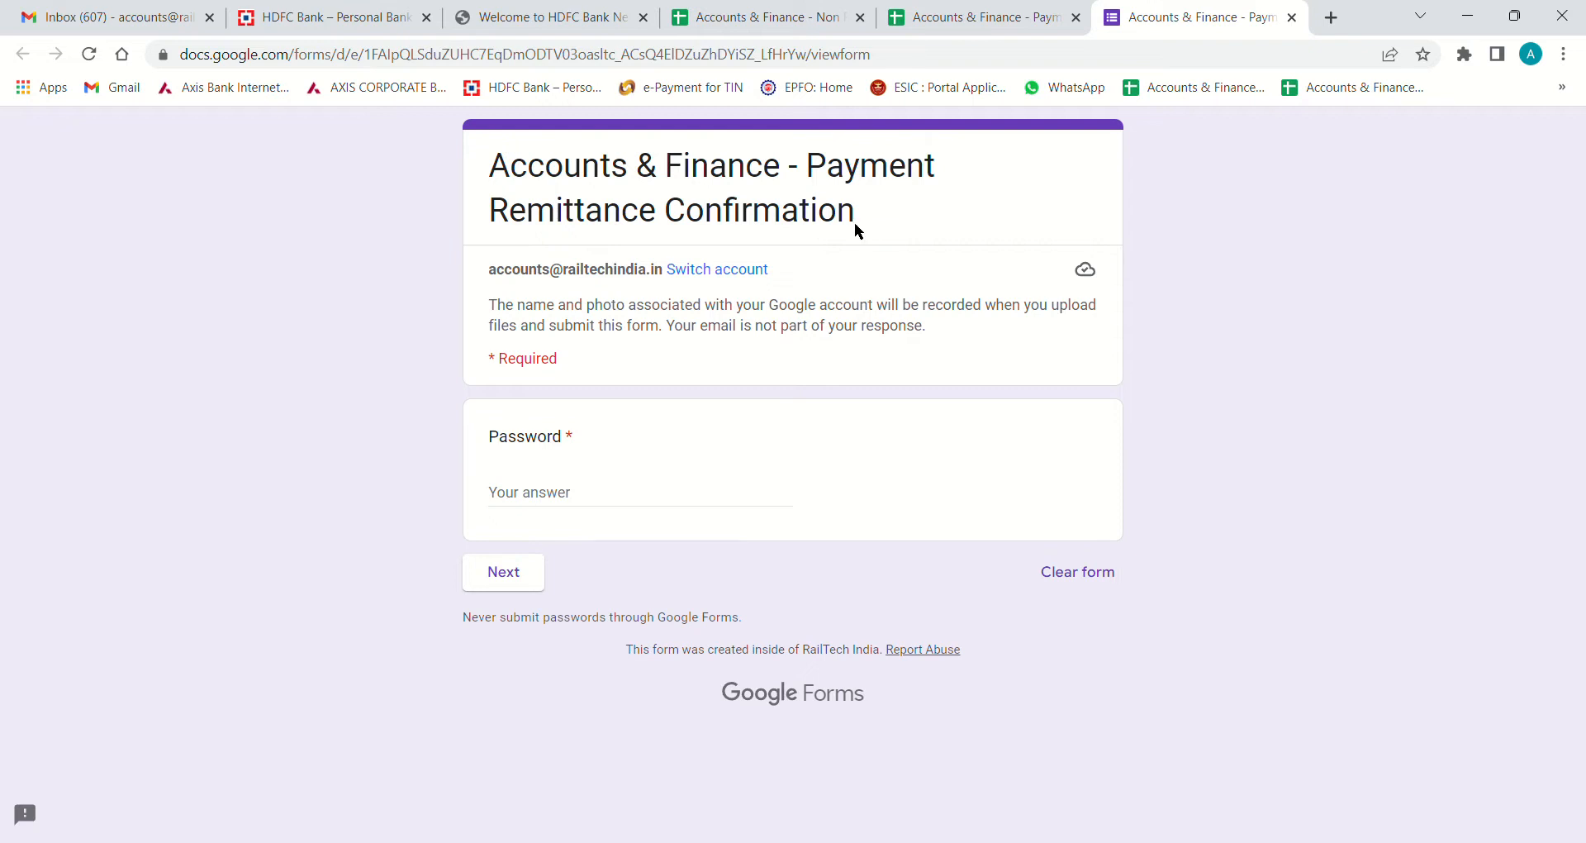
pyautogui.click(731, 499)
pyautogui.click(536, 575)
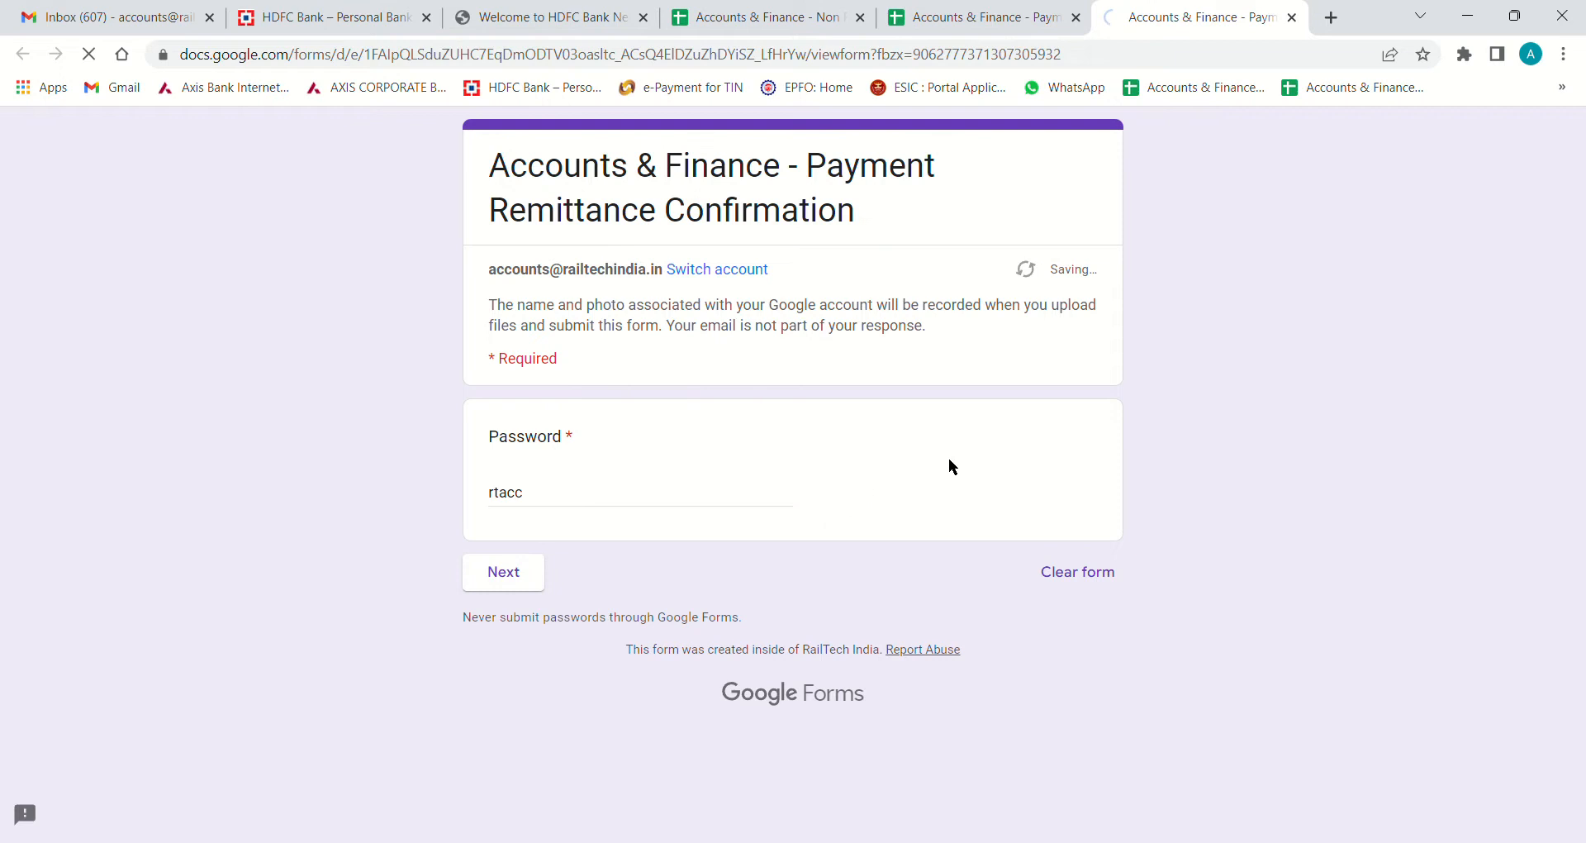
# Scroll to the Amount field of the prefilled Sr 744 form, then return to the request sheet
pyautogui.scroll(-3, 642, 560)
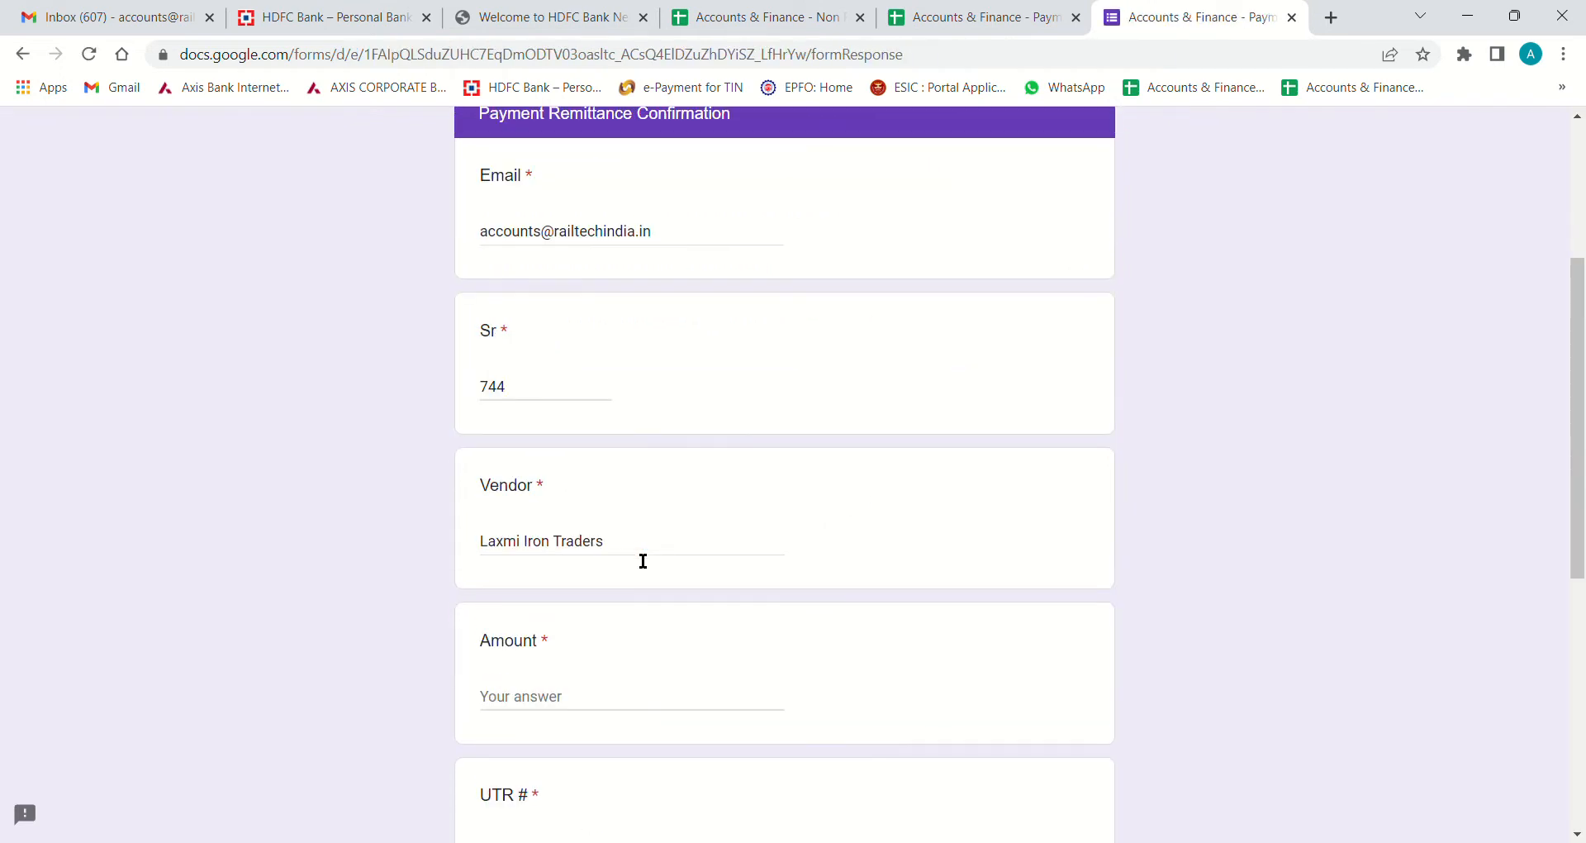
pyautogui.scroll(-1, 662, 494)
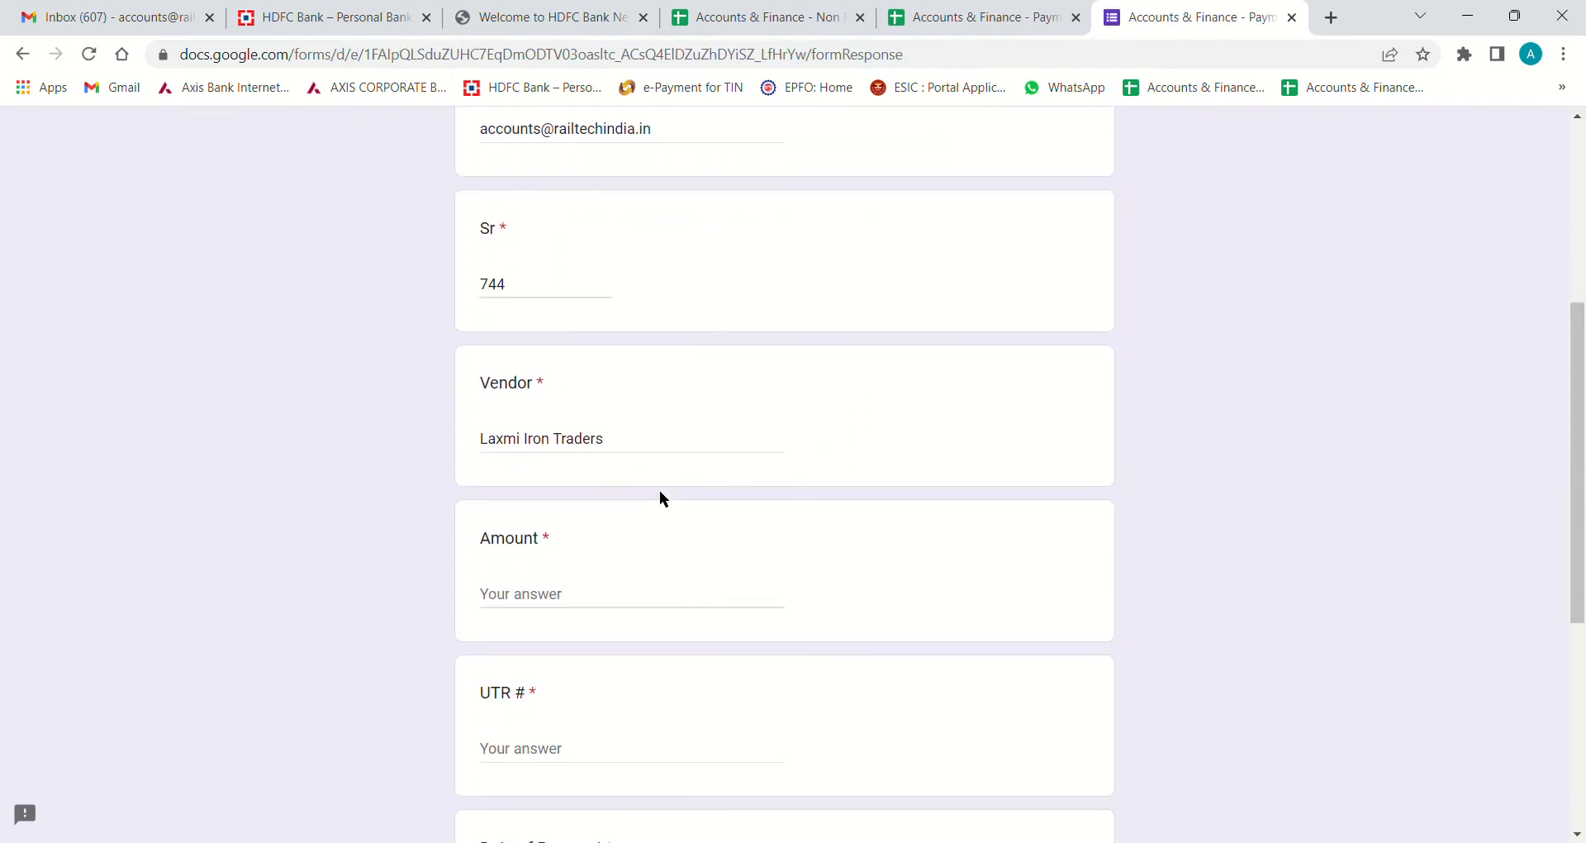
pyautogui.scroll(-1, 663, 499)
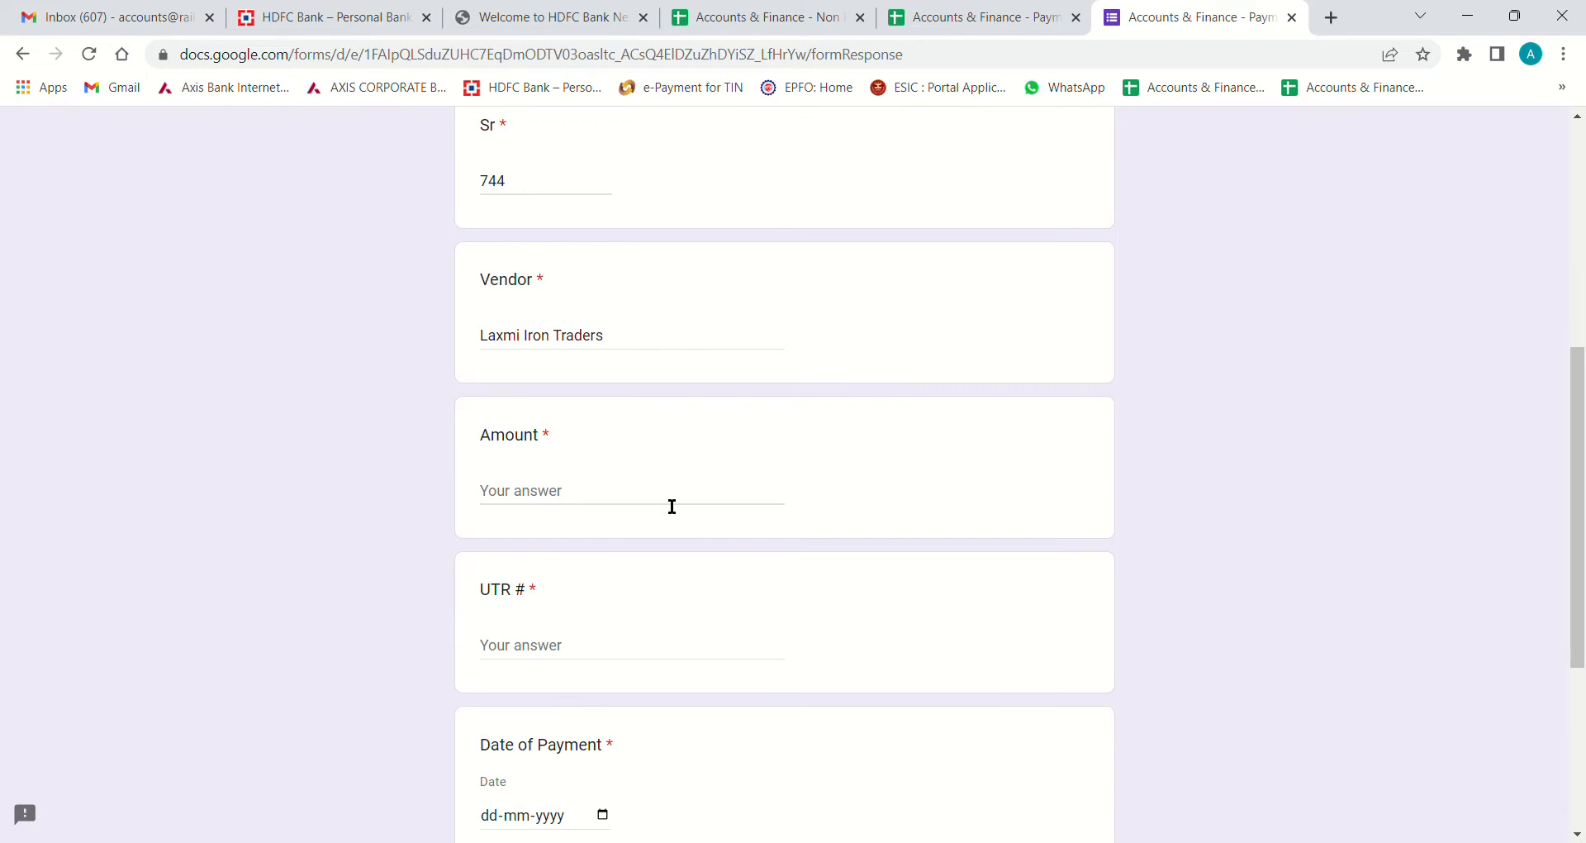
pyautogui.click(673, 506)
pyautogui.click(999, 17)
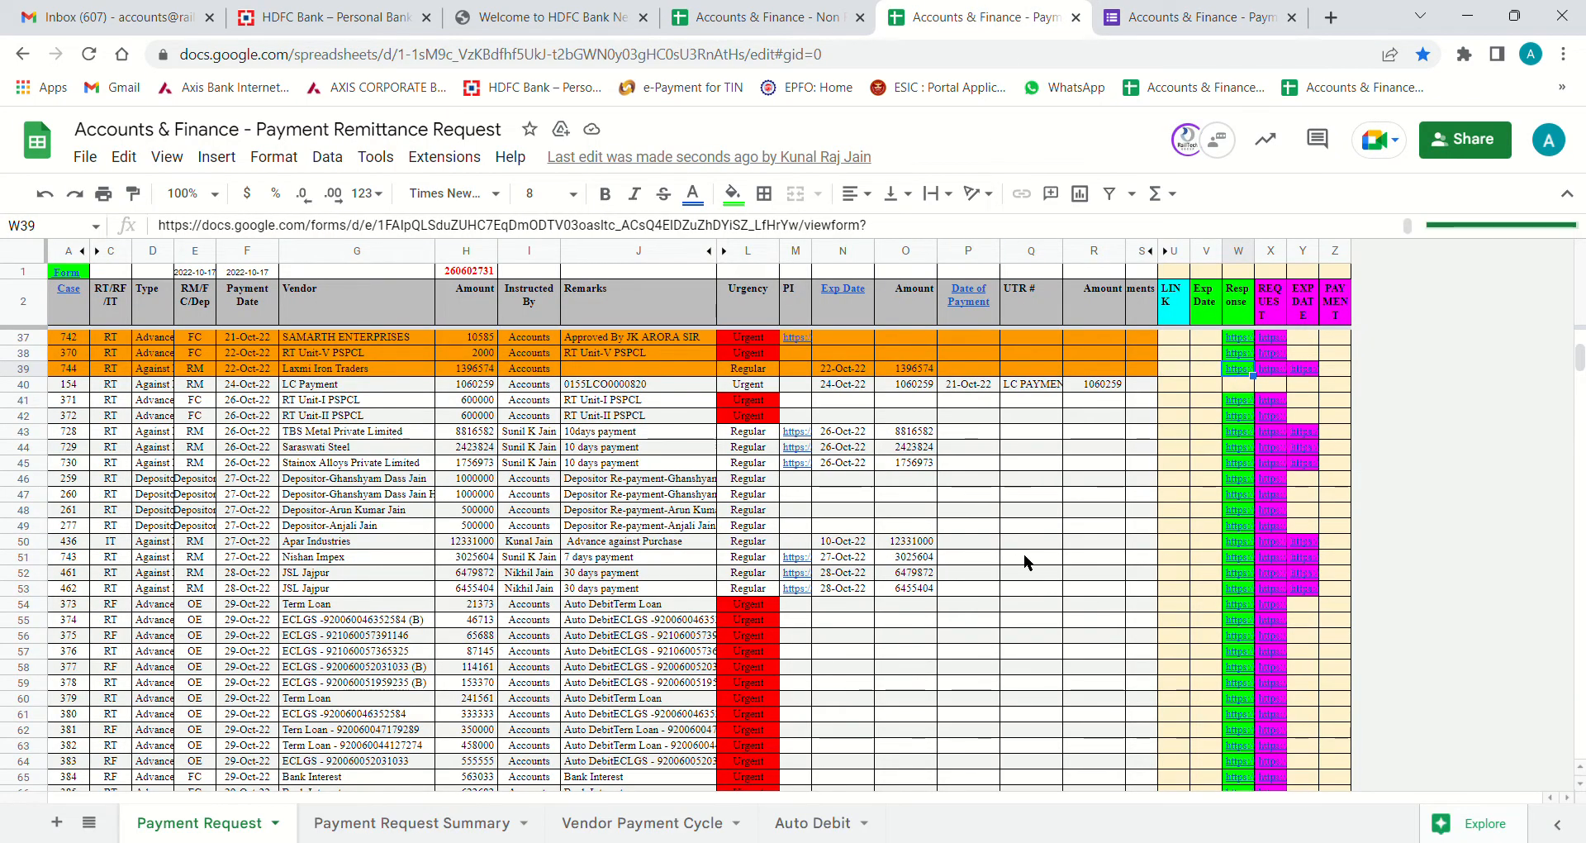
# Read the 1396574 amount in O39, then go to the HDFC Bank website
pyautogui.click(900, 369)
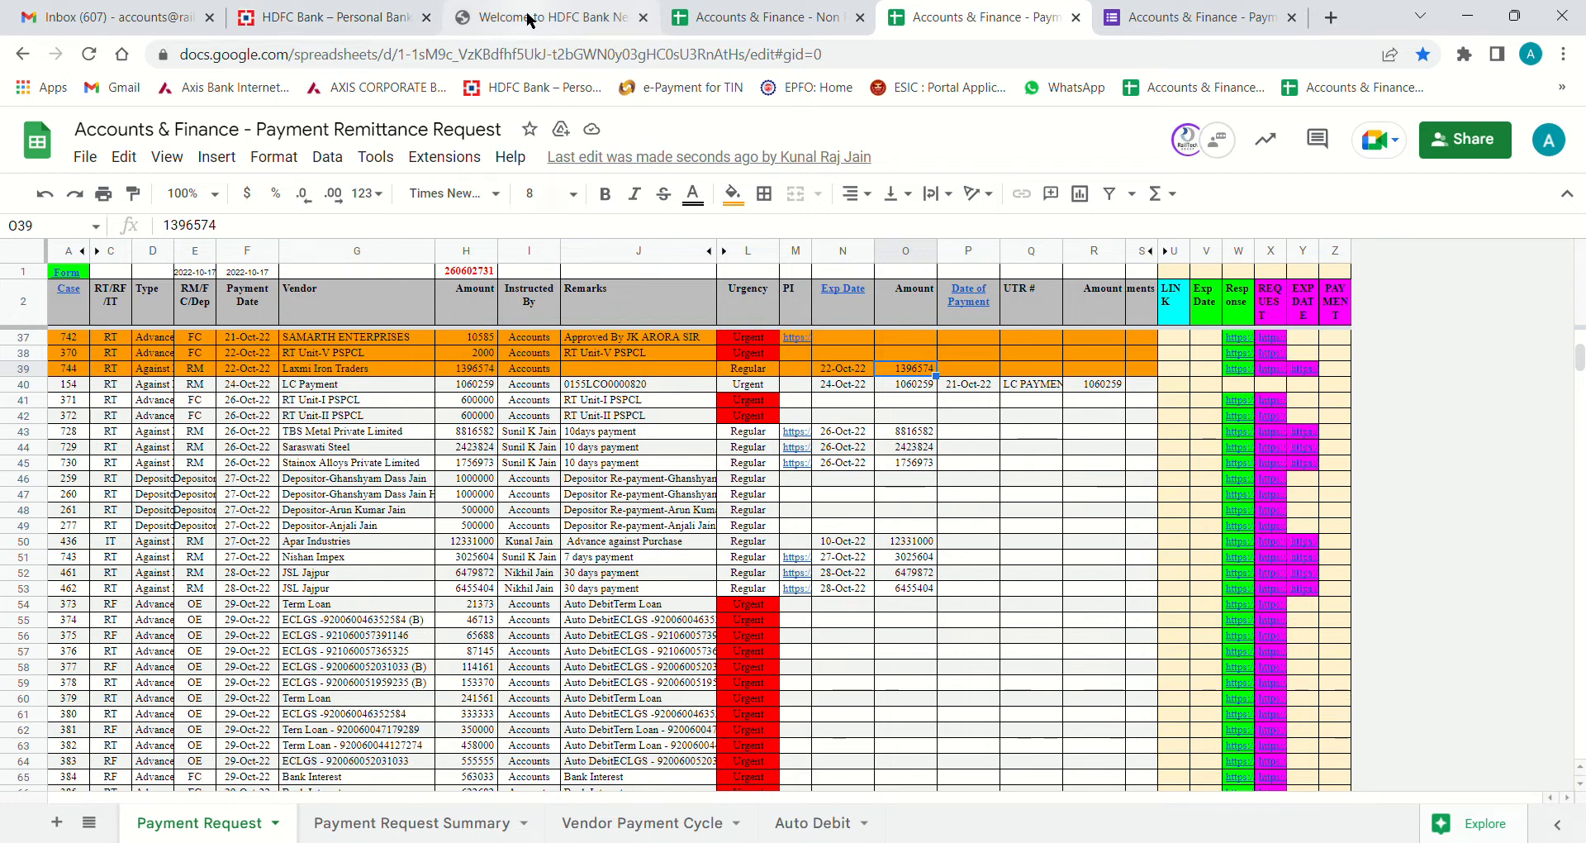
pyautogui.click(353, 9)
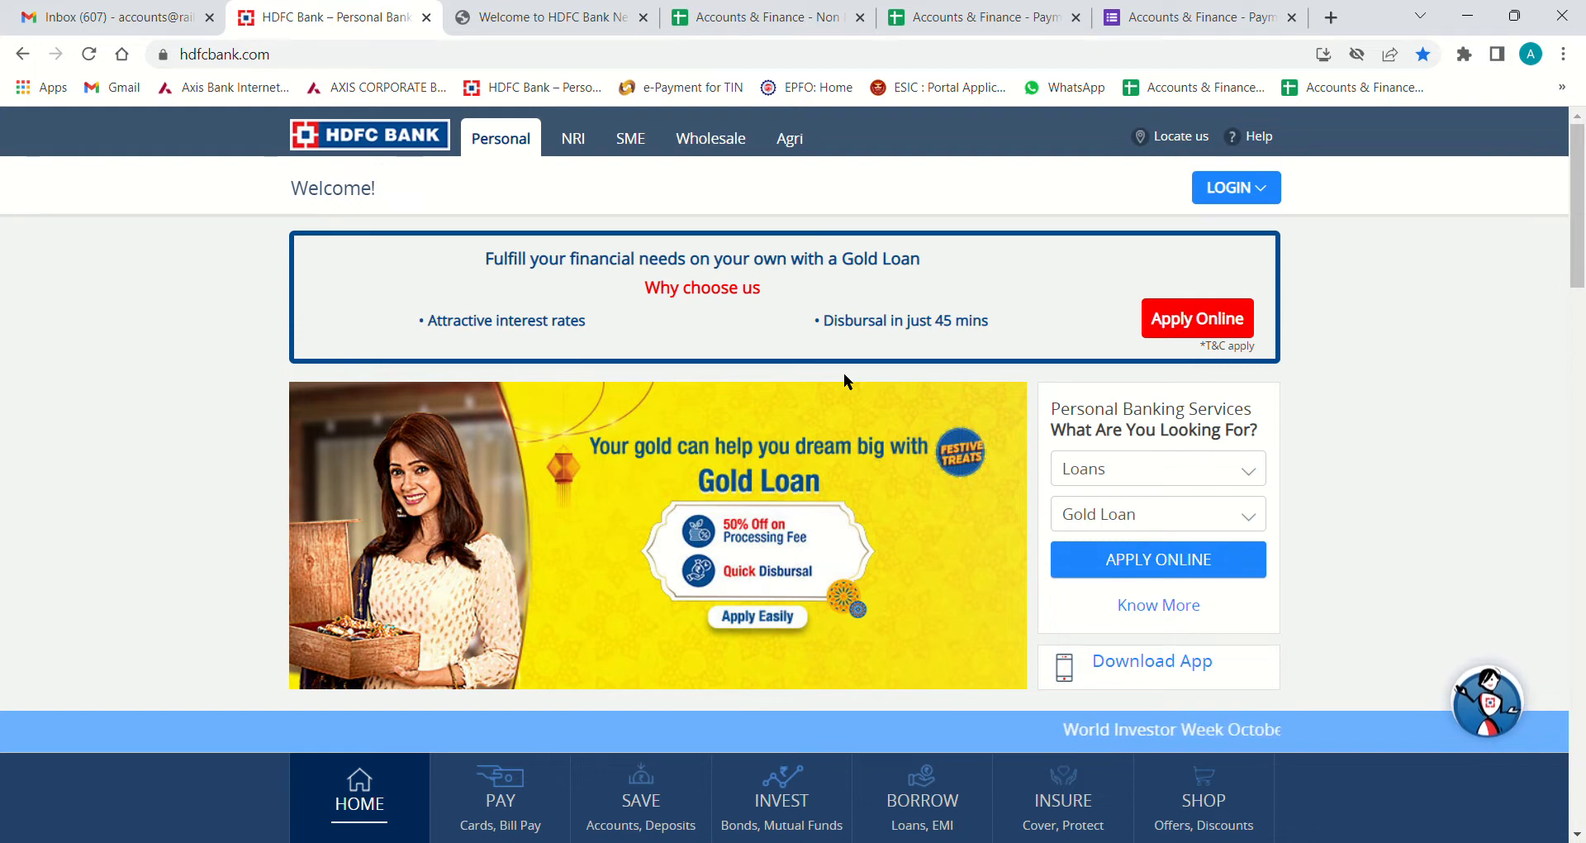
# Choose NetBanking from the HDFC login options and proceed to the login page
pyautogui.click(1206, 190)
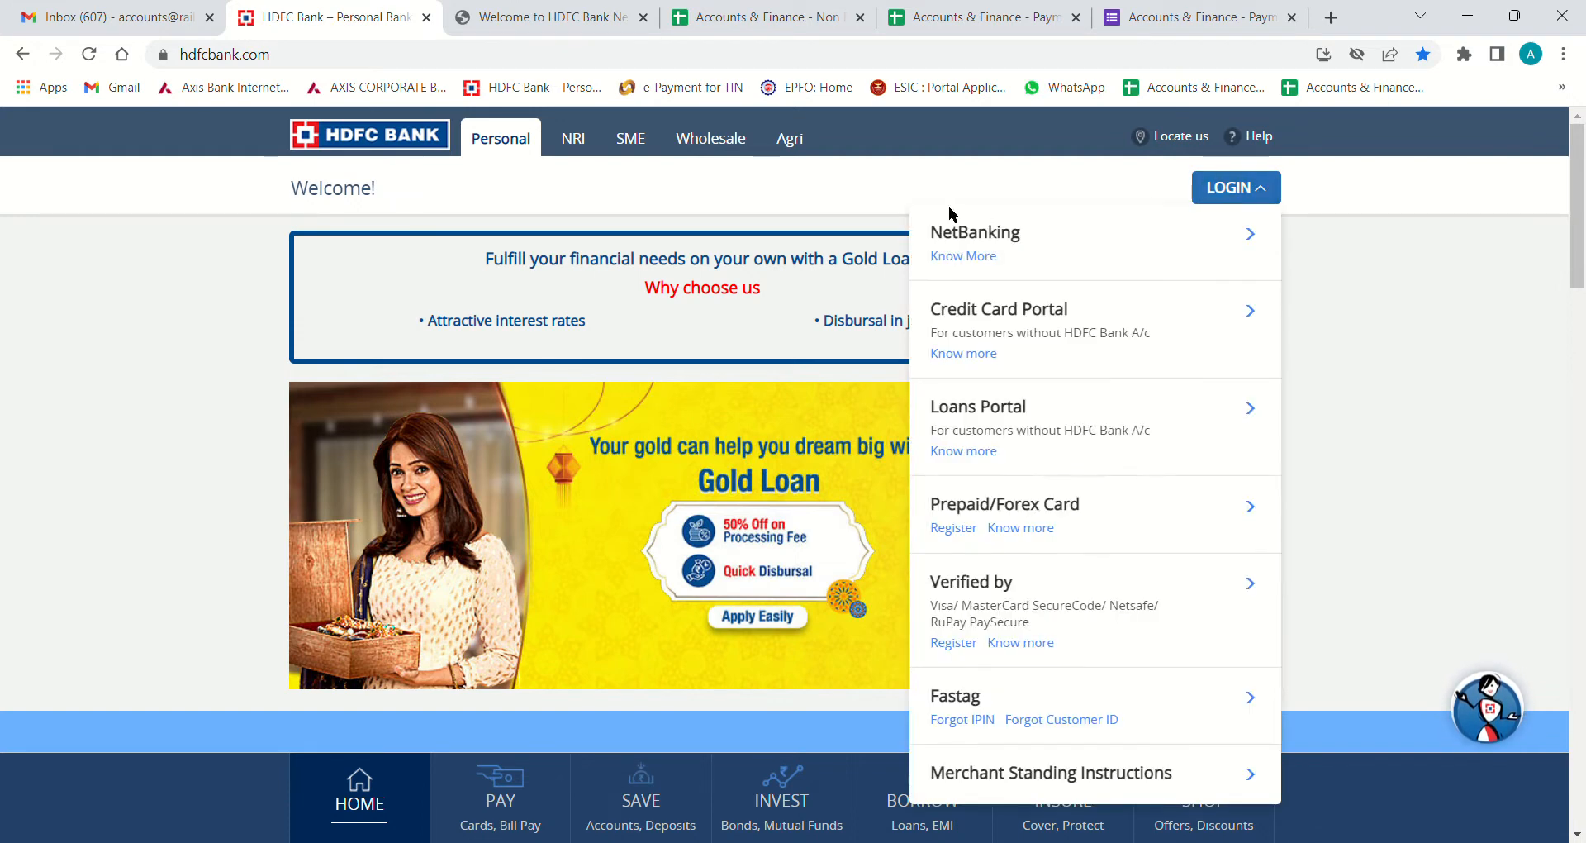
pyautogui.click(955, 234)
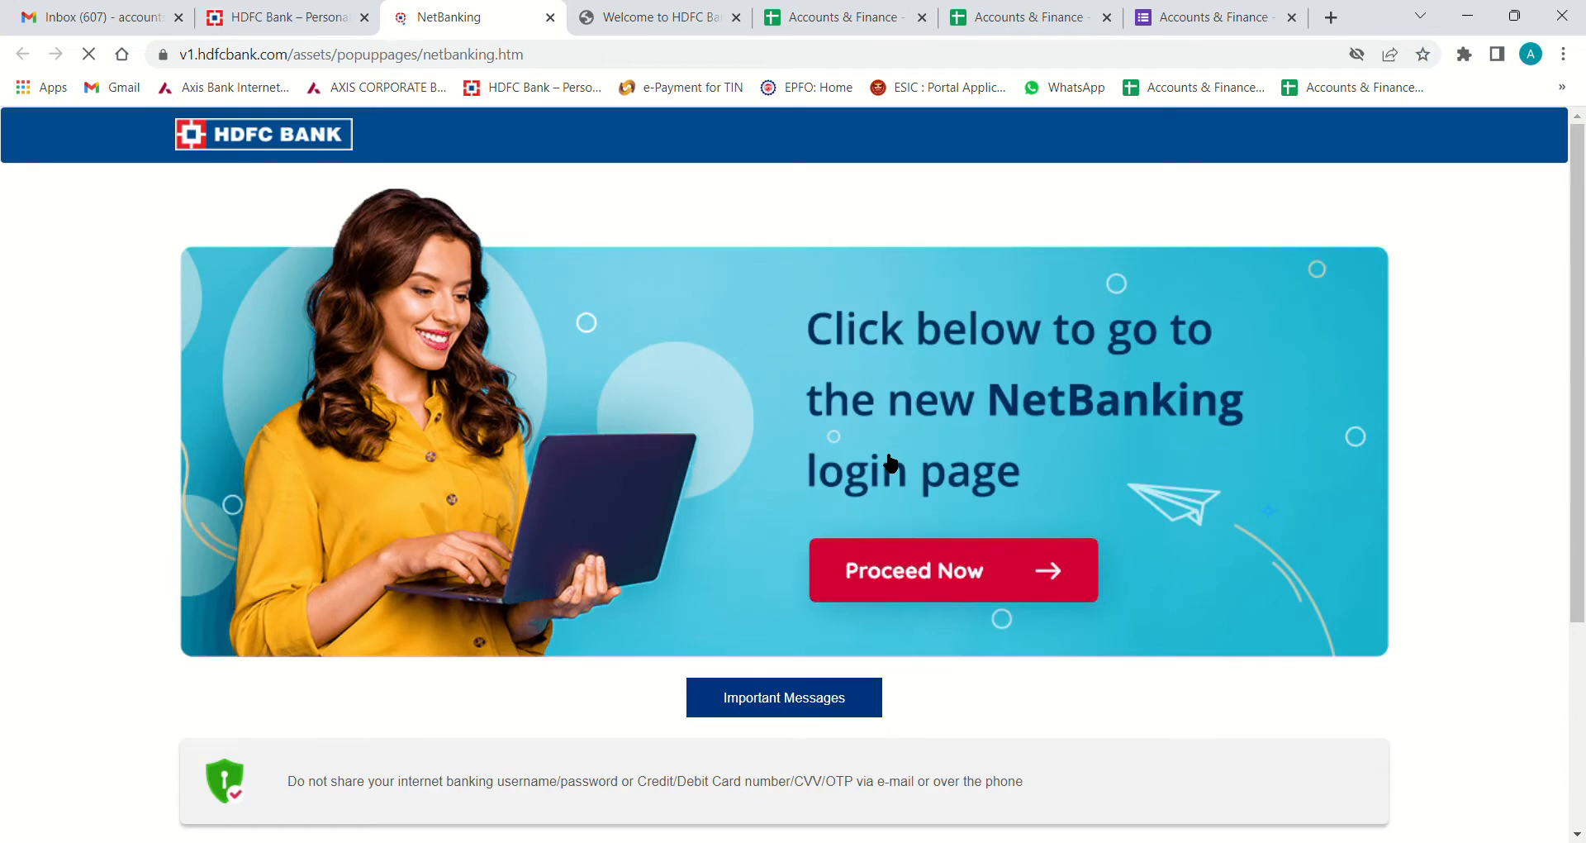
pyautogui.click(886, 455)
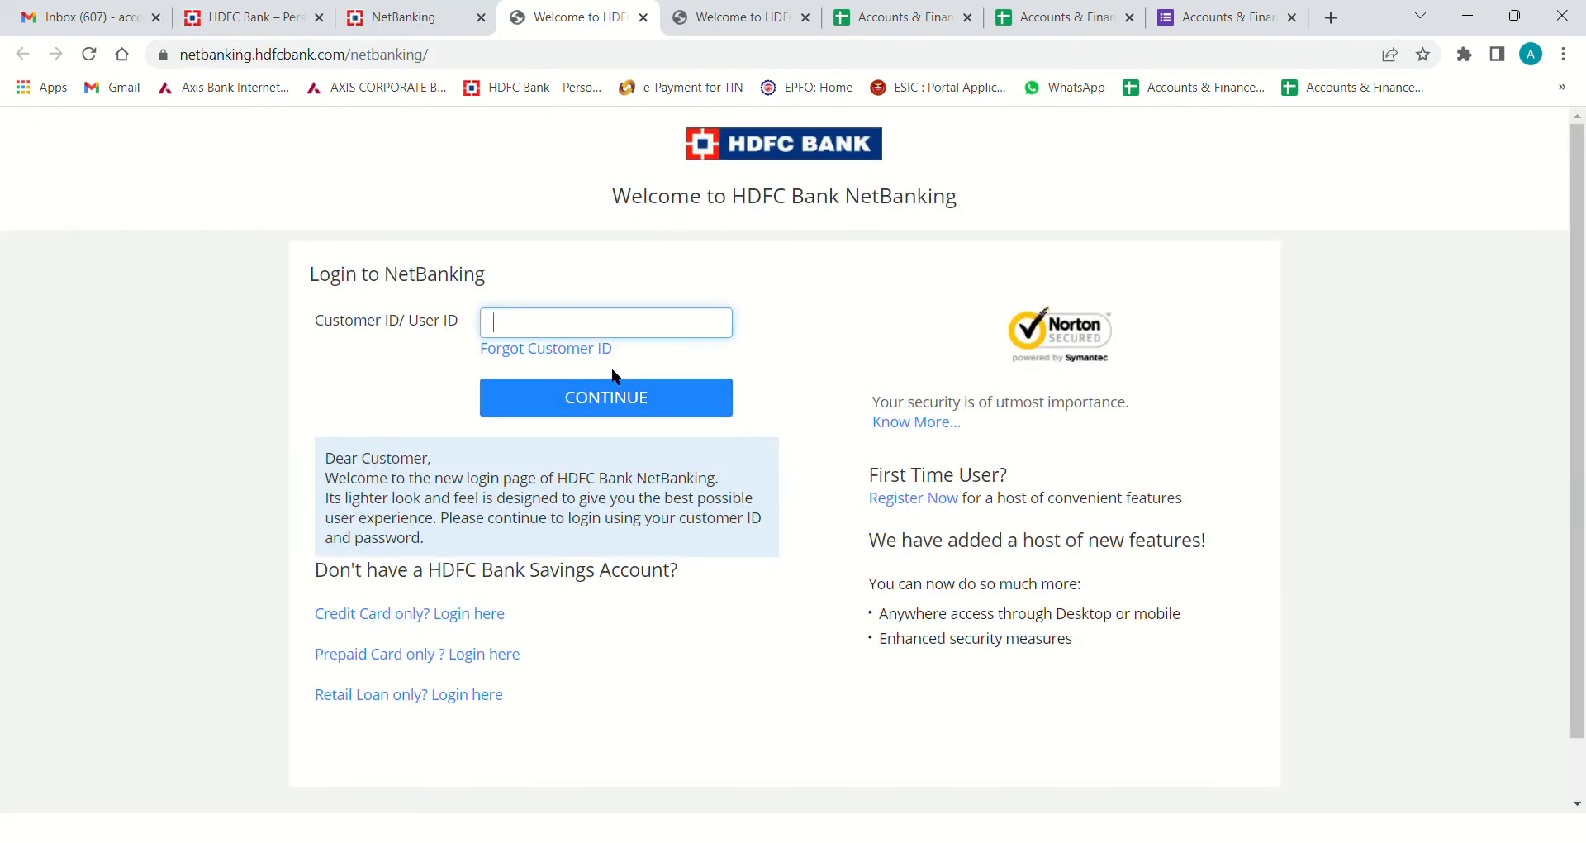
# Locate the 22 Oct 2022 Laxmi Iron Traders withdrawal of 1,396,574.00 in the account statement
pyautogui.click(727, 17)
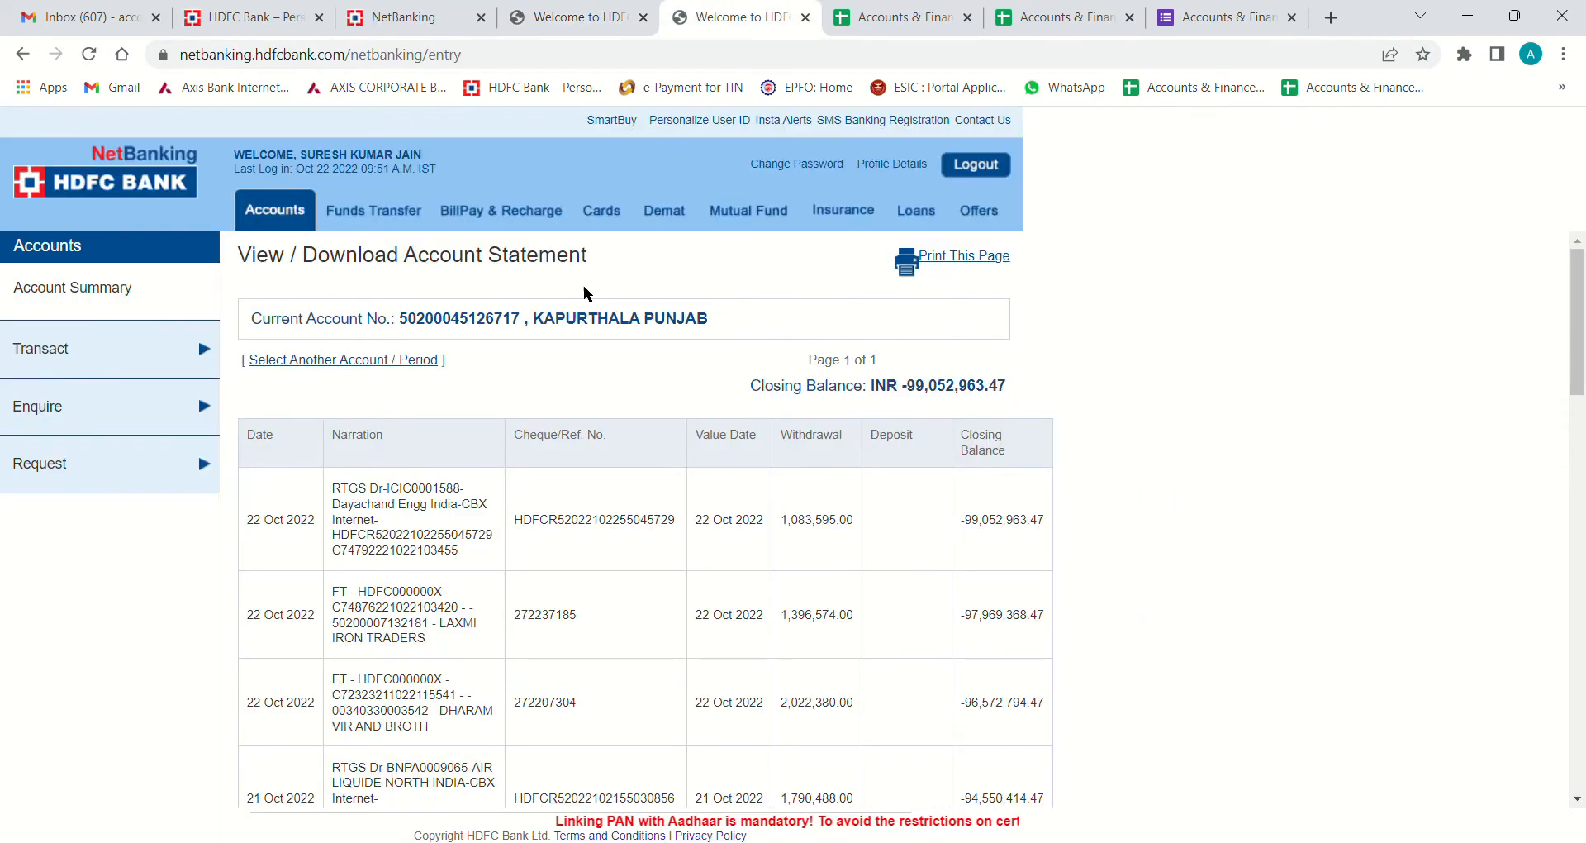
pyautogui.scroll(-2, 627, 476)
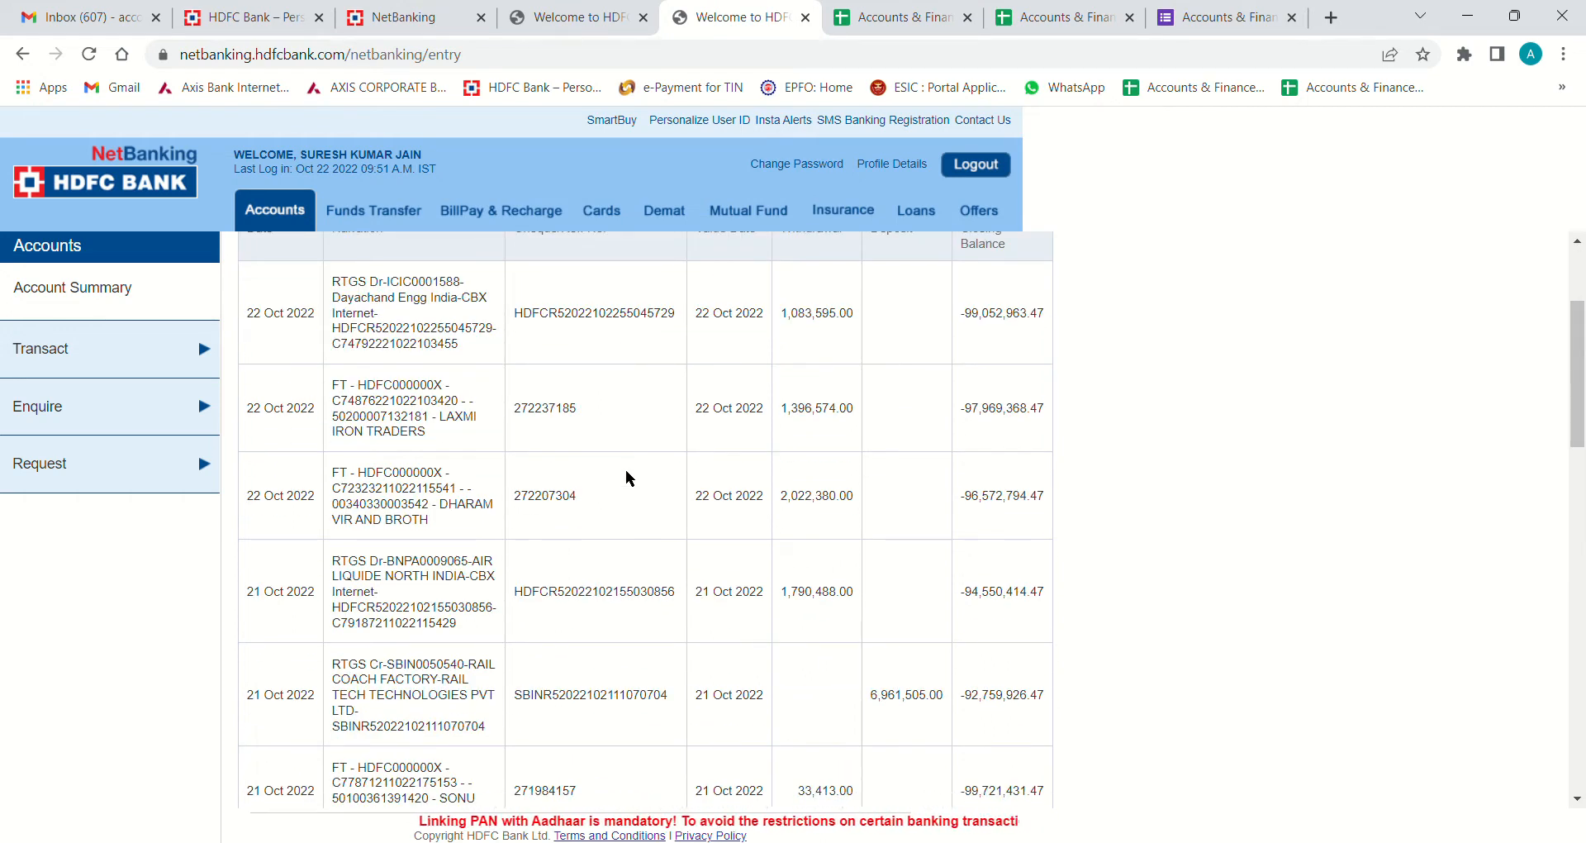
pyautogui.scroll(-2, 628, 477)
pyautogui.scroll(3, 628, 477)
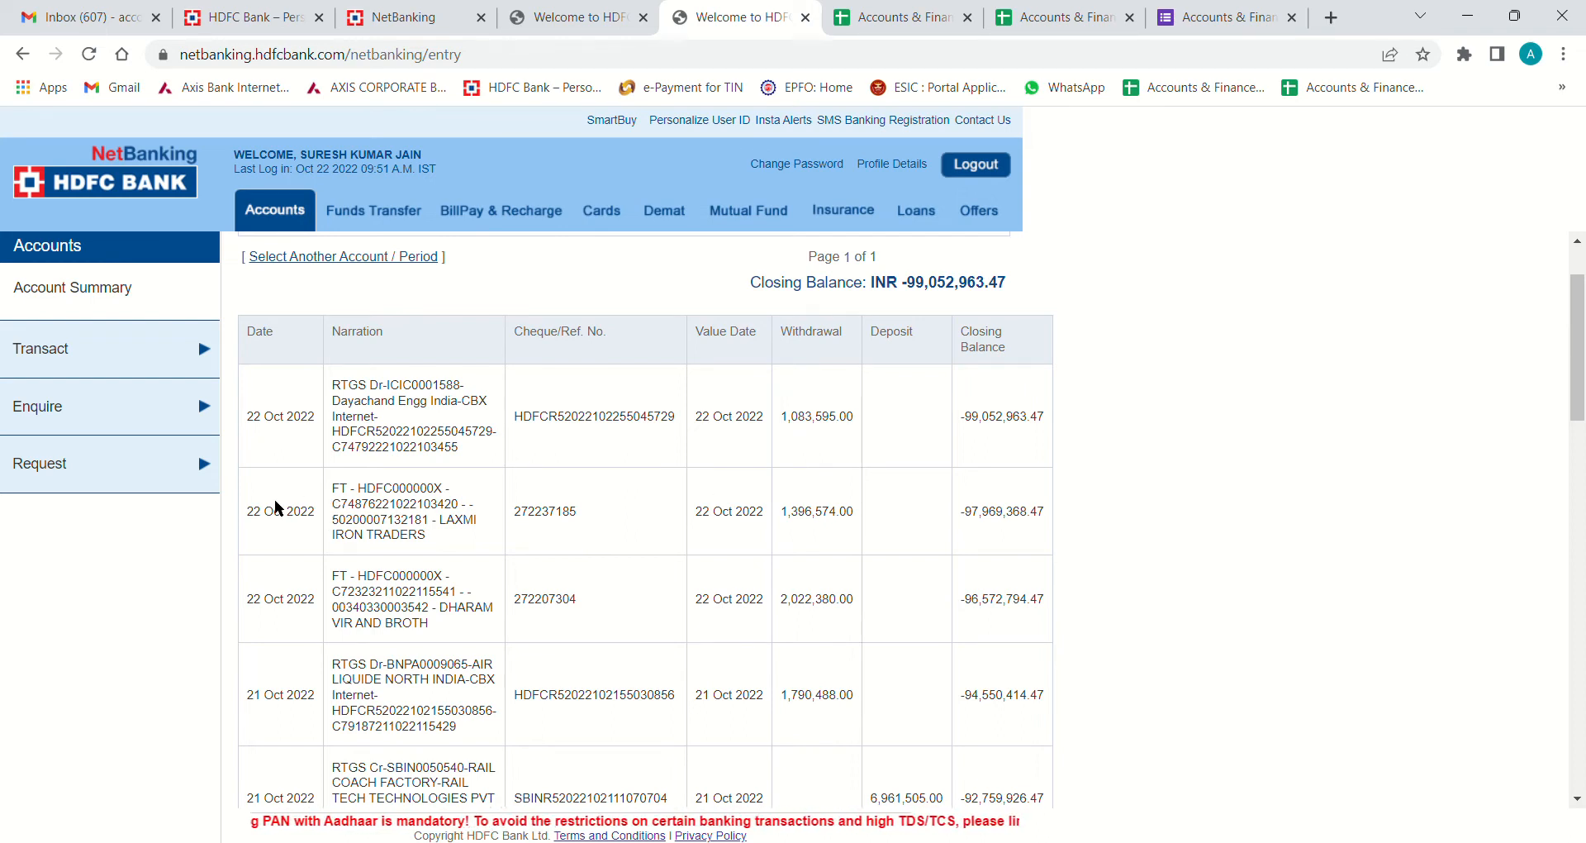
pyautogui.moveTo(521, 511); pyautogui.dragTo(830, 533)
pyautogui.click(837, 529)
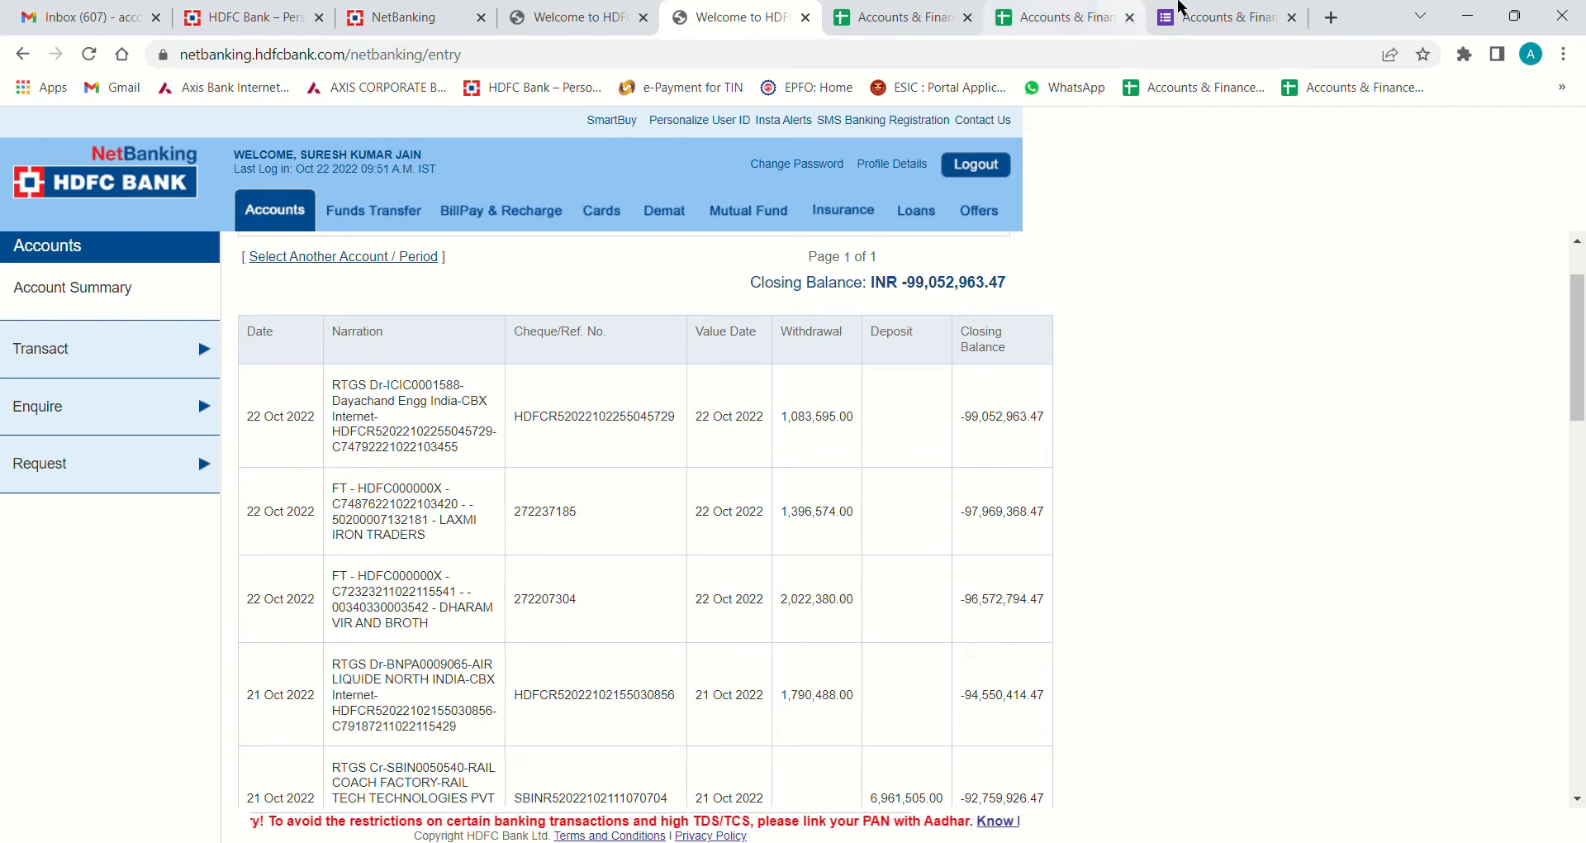
# Enter 1396574 as the Amount in the payment confirmation form
pyautogui.click(1243, 14)
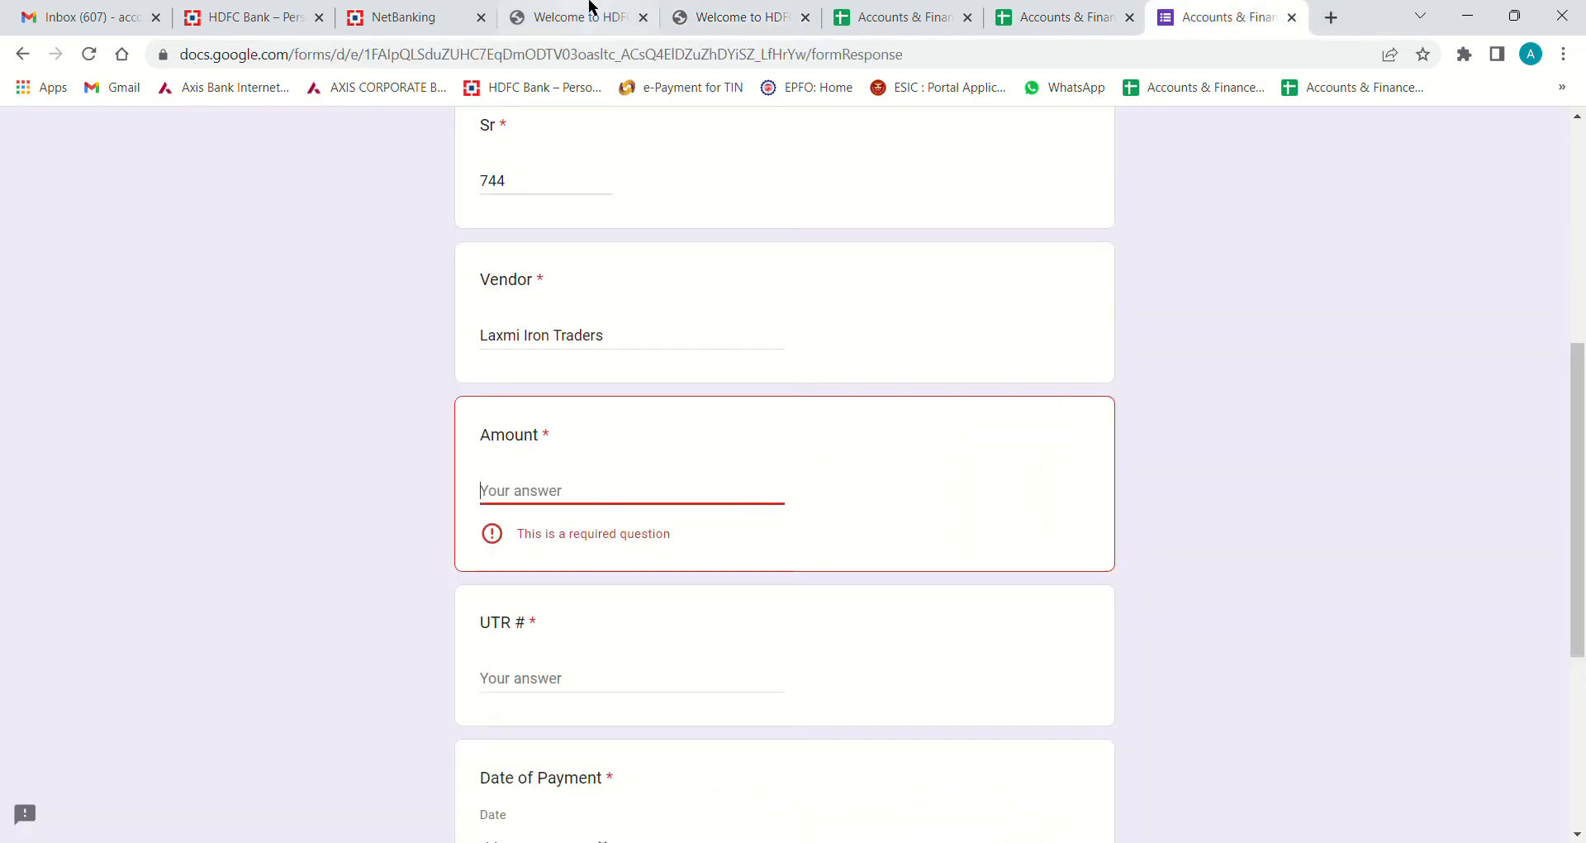
pyautogui.click(714, 10)
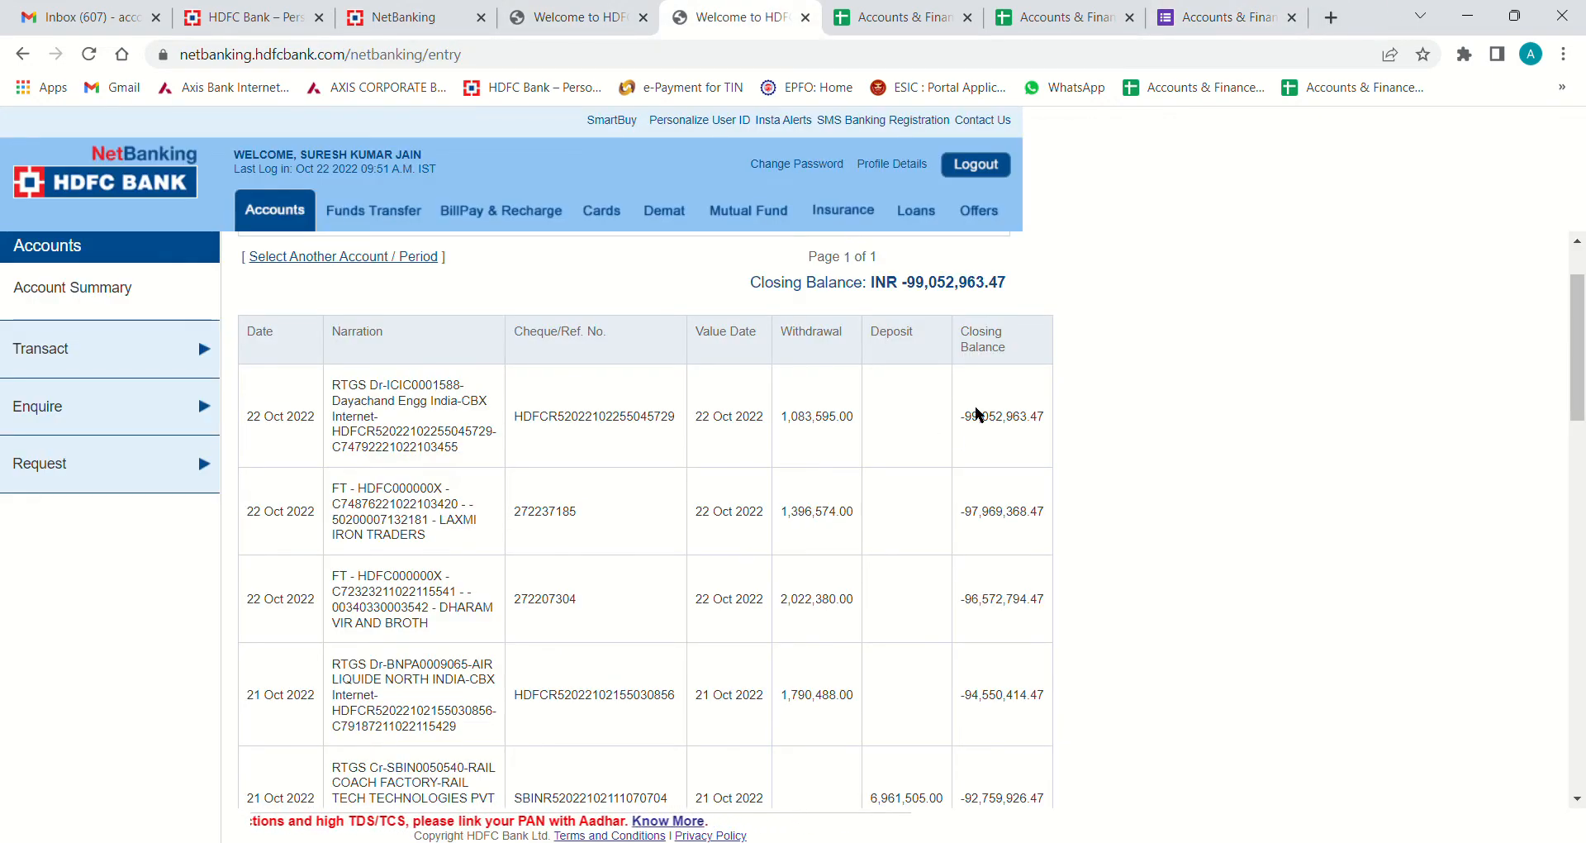
pyautogui.click(1219, 7)
pyautogui.write('13')
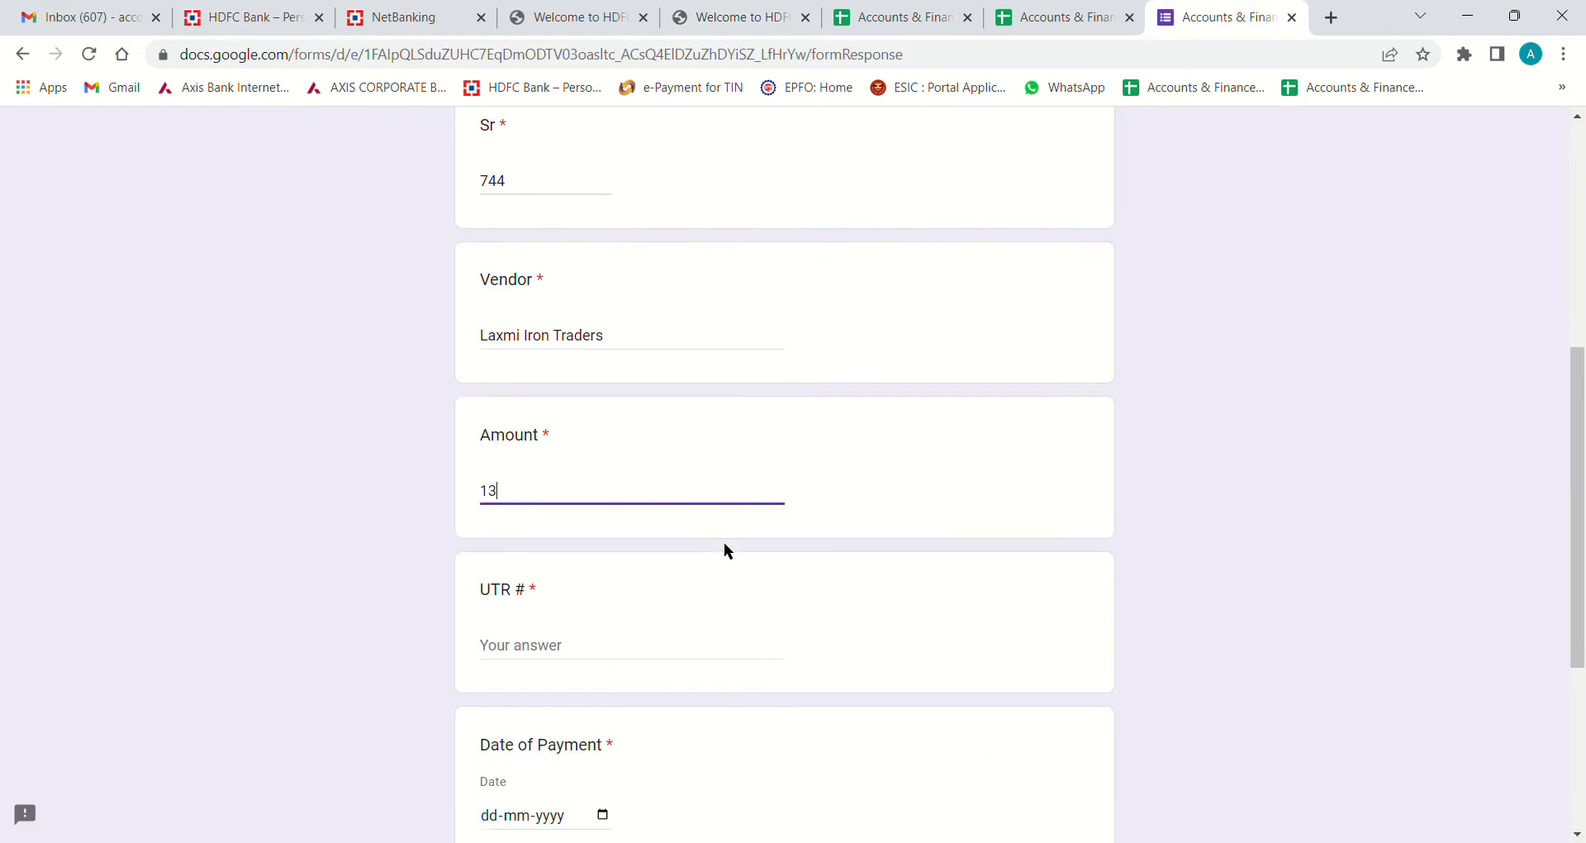
pyautogui.write('96574')
pyautogui.click(575, 651)
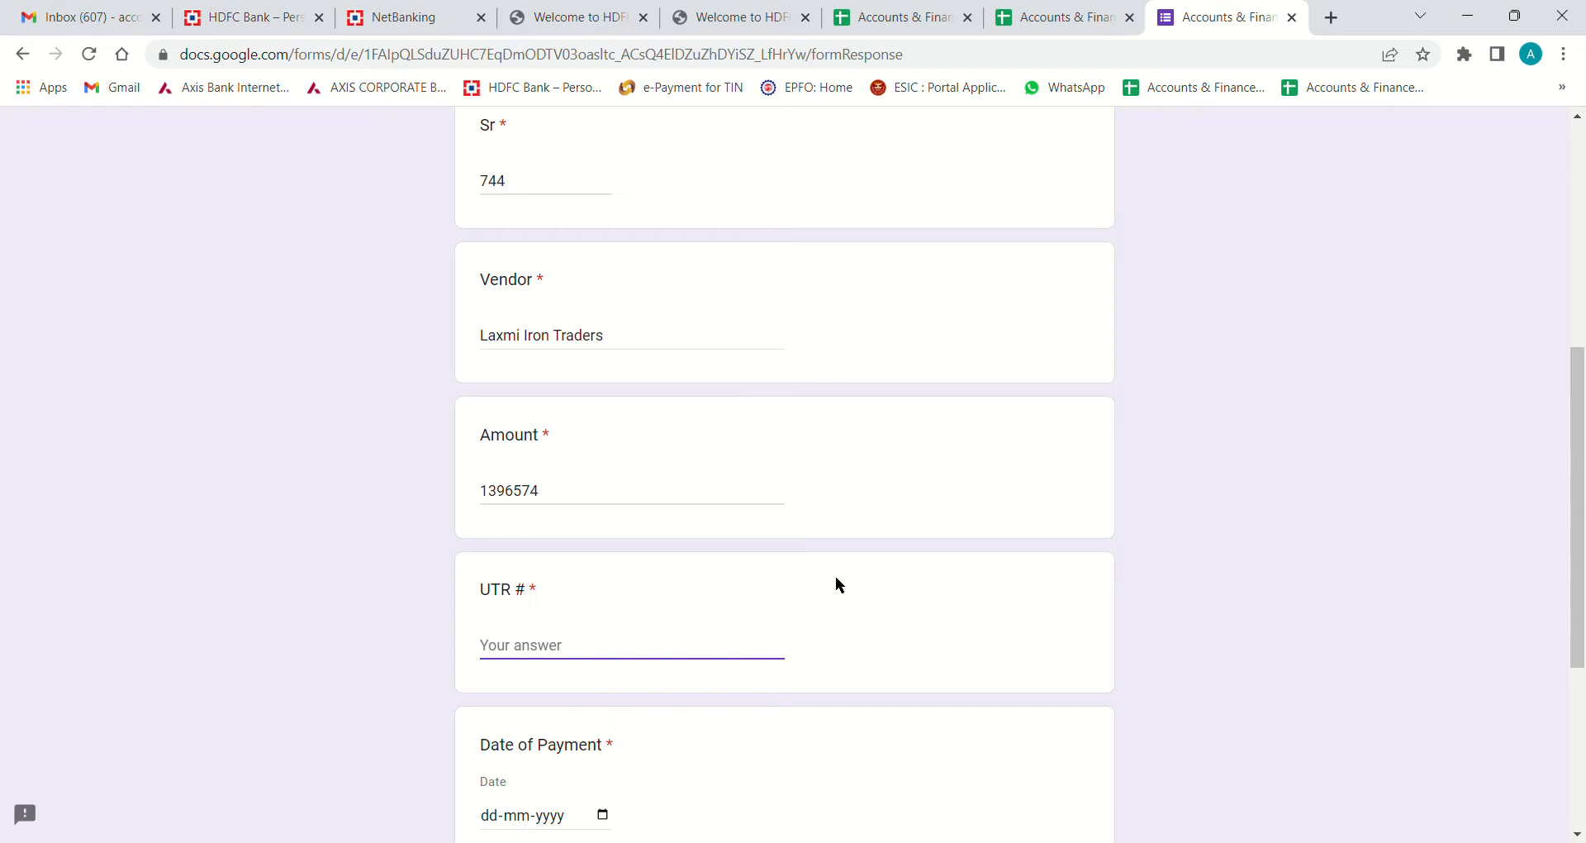
pyautogui.click(595, 12)
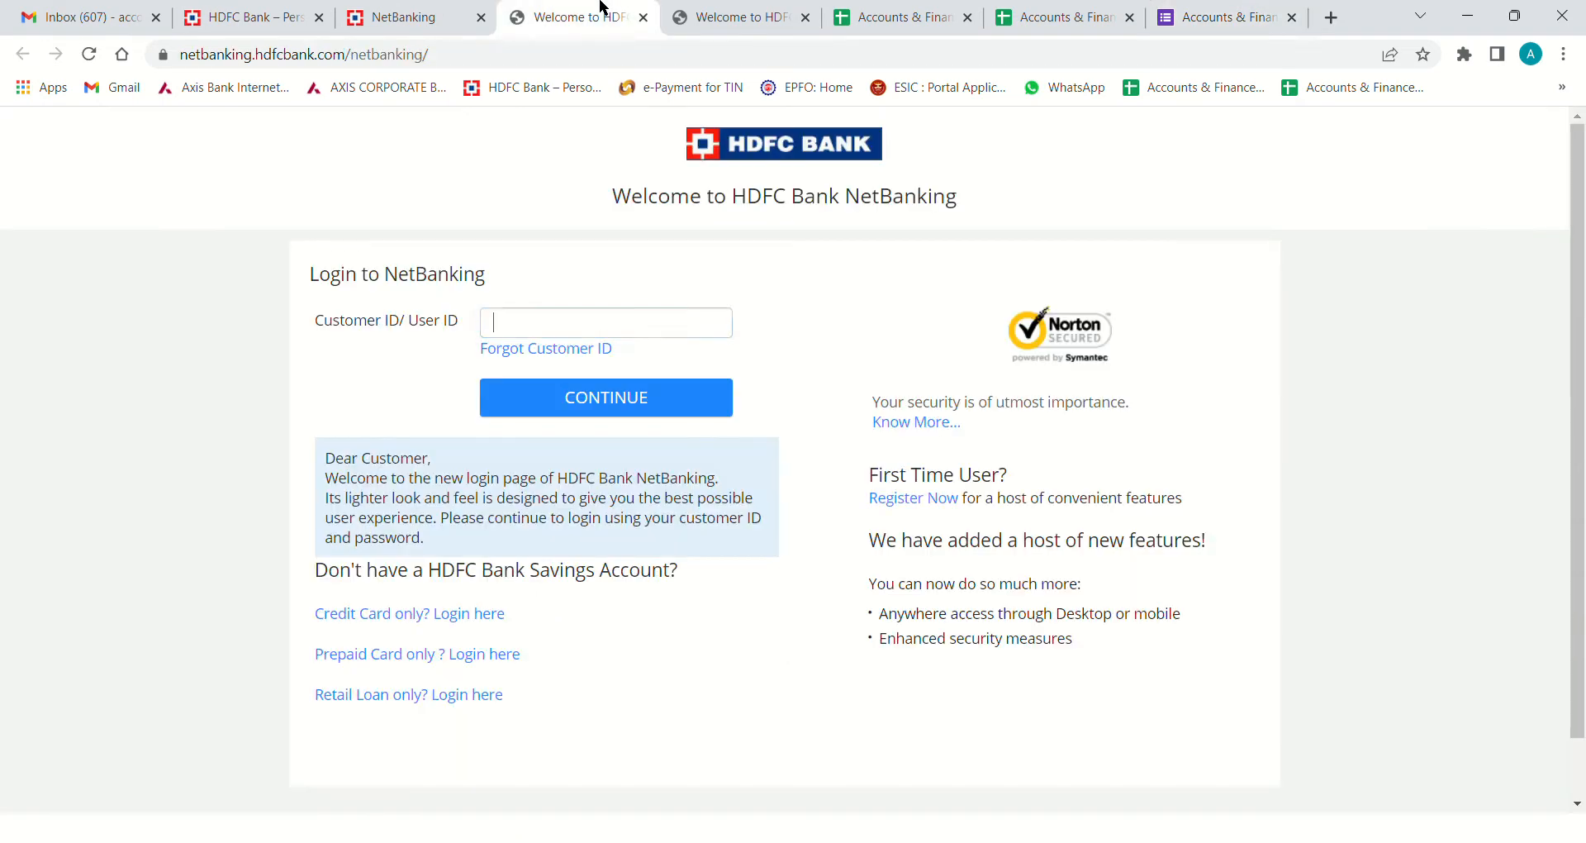
pyautogui.click(666, 8)
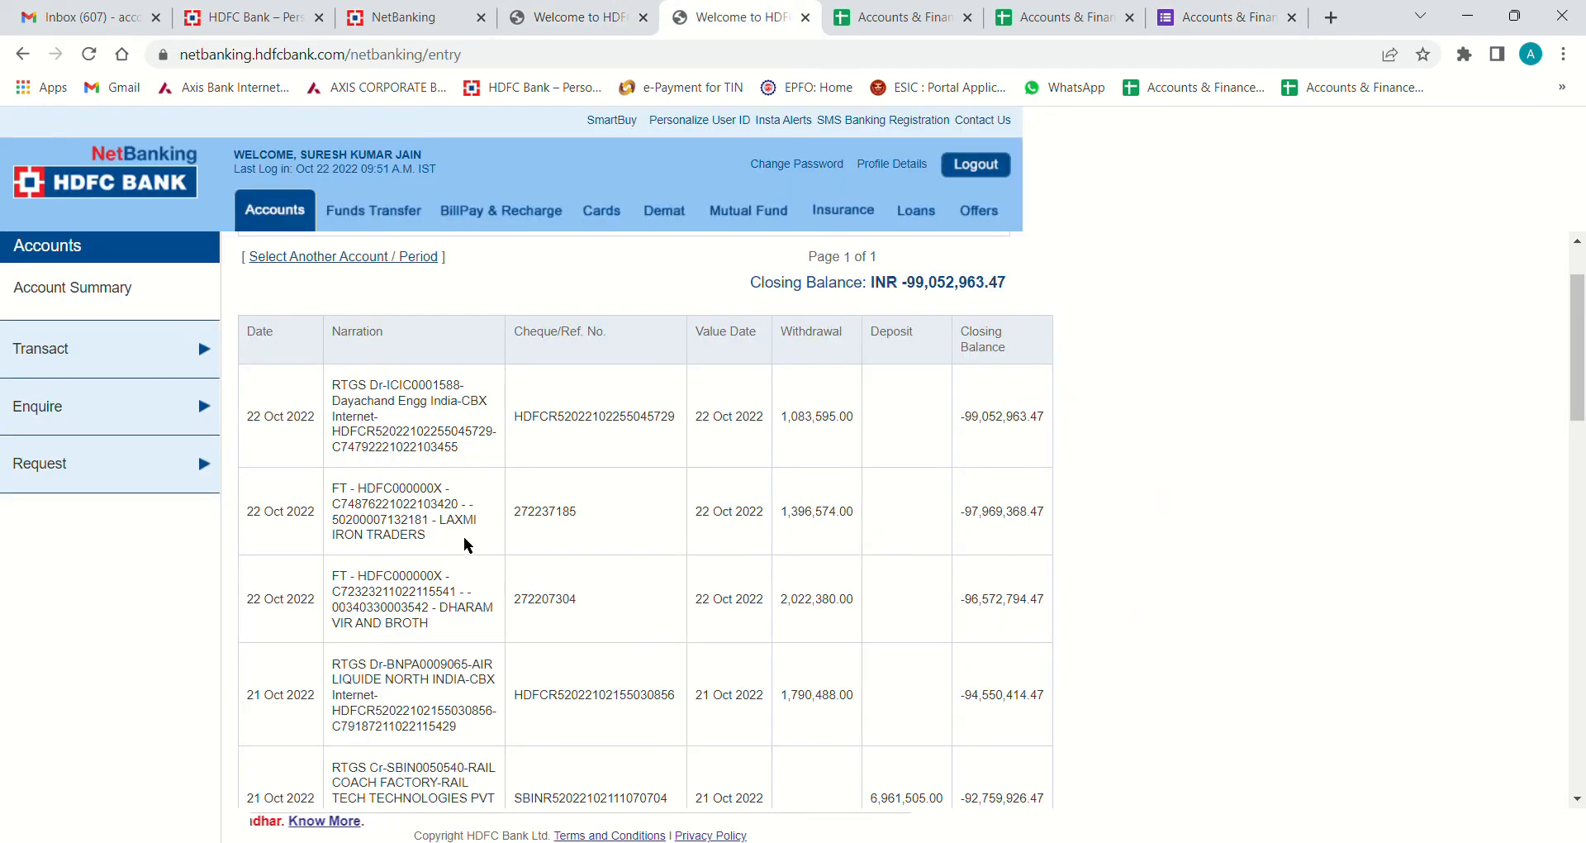
pyautogui.moveTo(333, 506); pyautogui.dragTo(468, 516)
pyautogui.hotkey('ctrl', 'c')
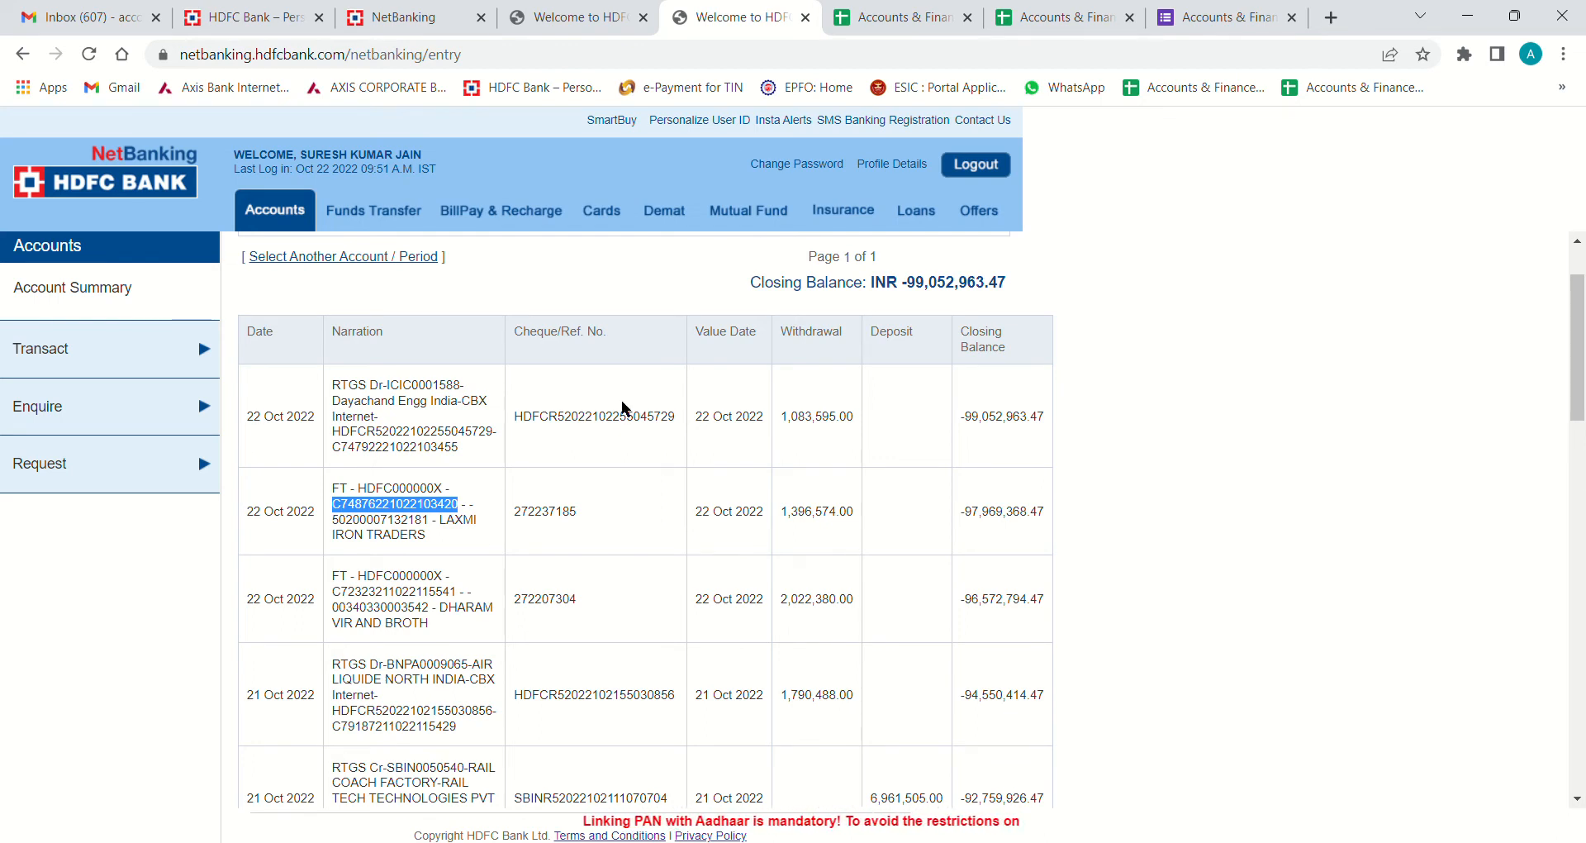
pyautogui.click(1222, 16)
pyautogui.click(654, 666)
pyautogui.hotkey('ctrl', 'v')
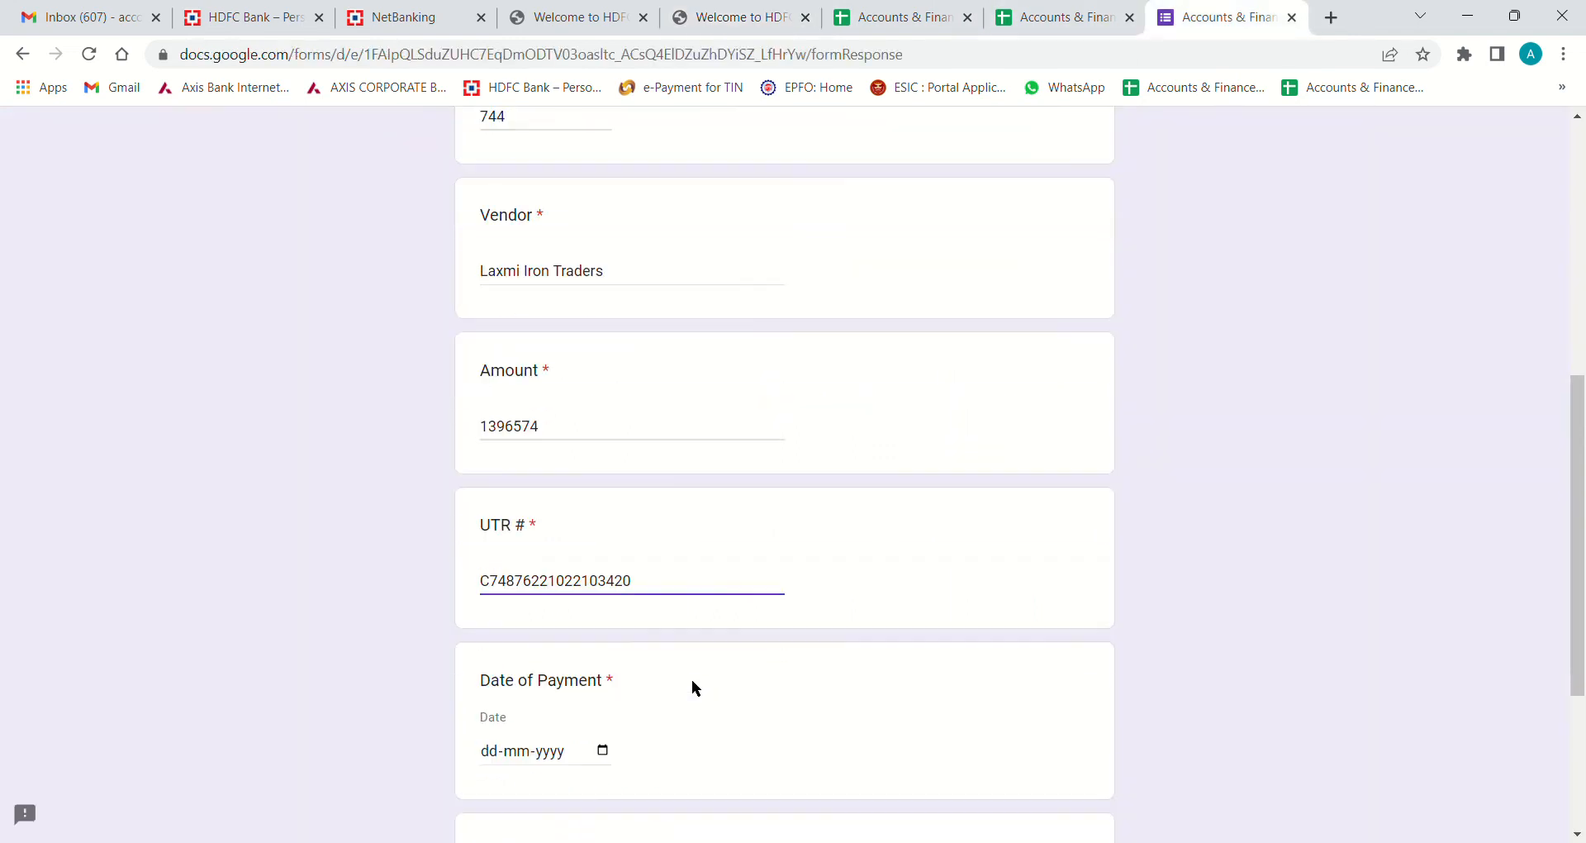
pyautogui.scroll(-2, 692, 681)
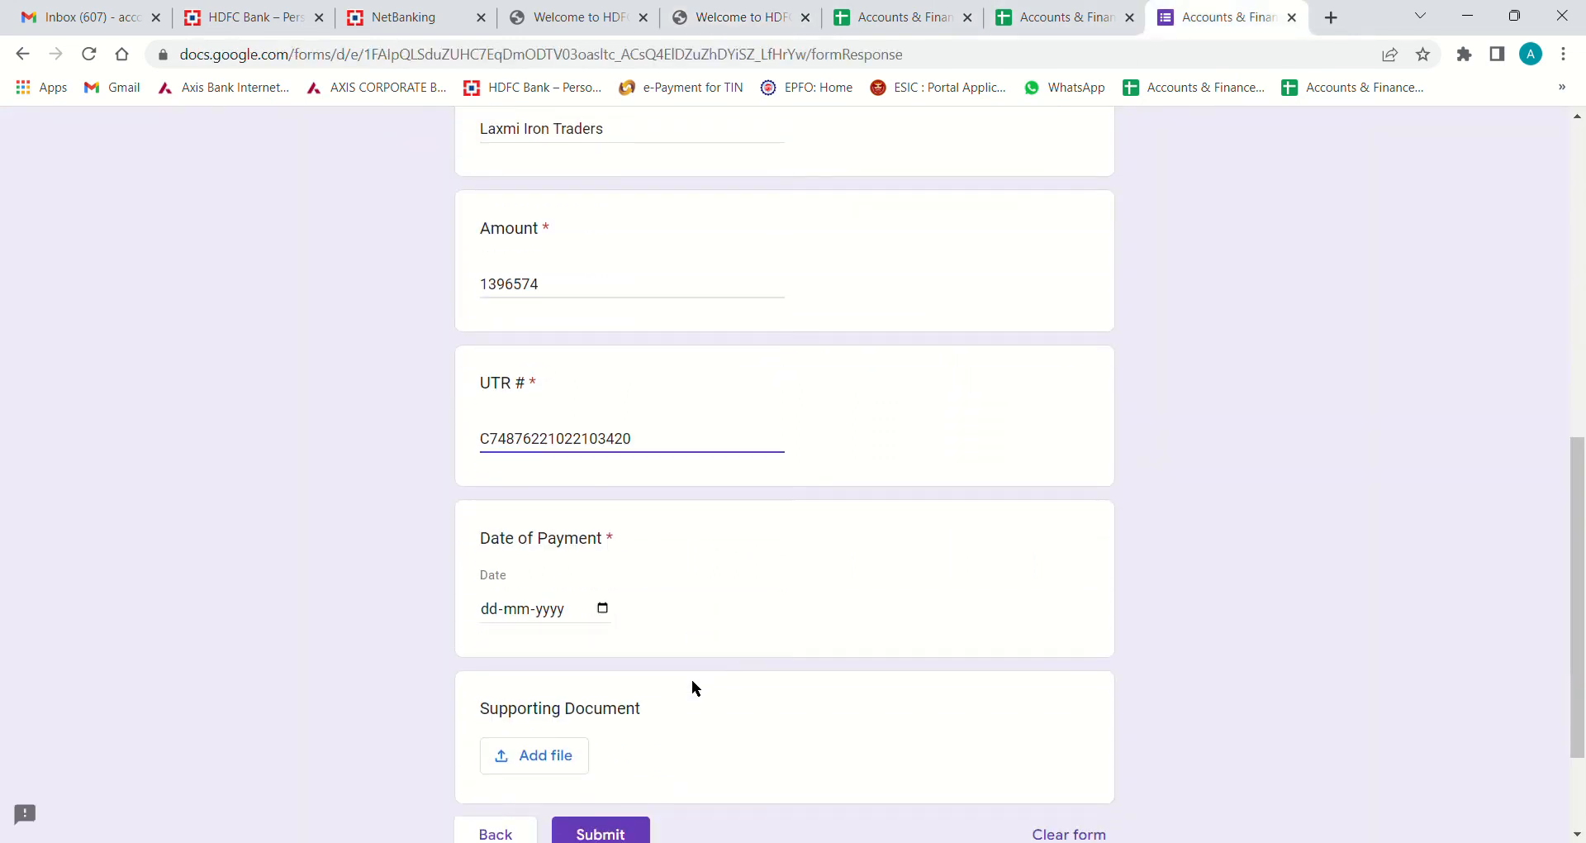
# Set Date of Payment to 22-10-2022 and submit the remittance confirmation
pyautogui.click(607, 608)
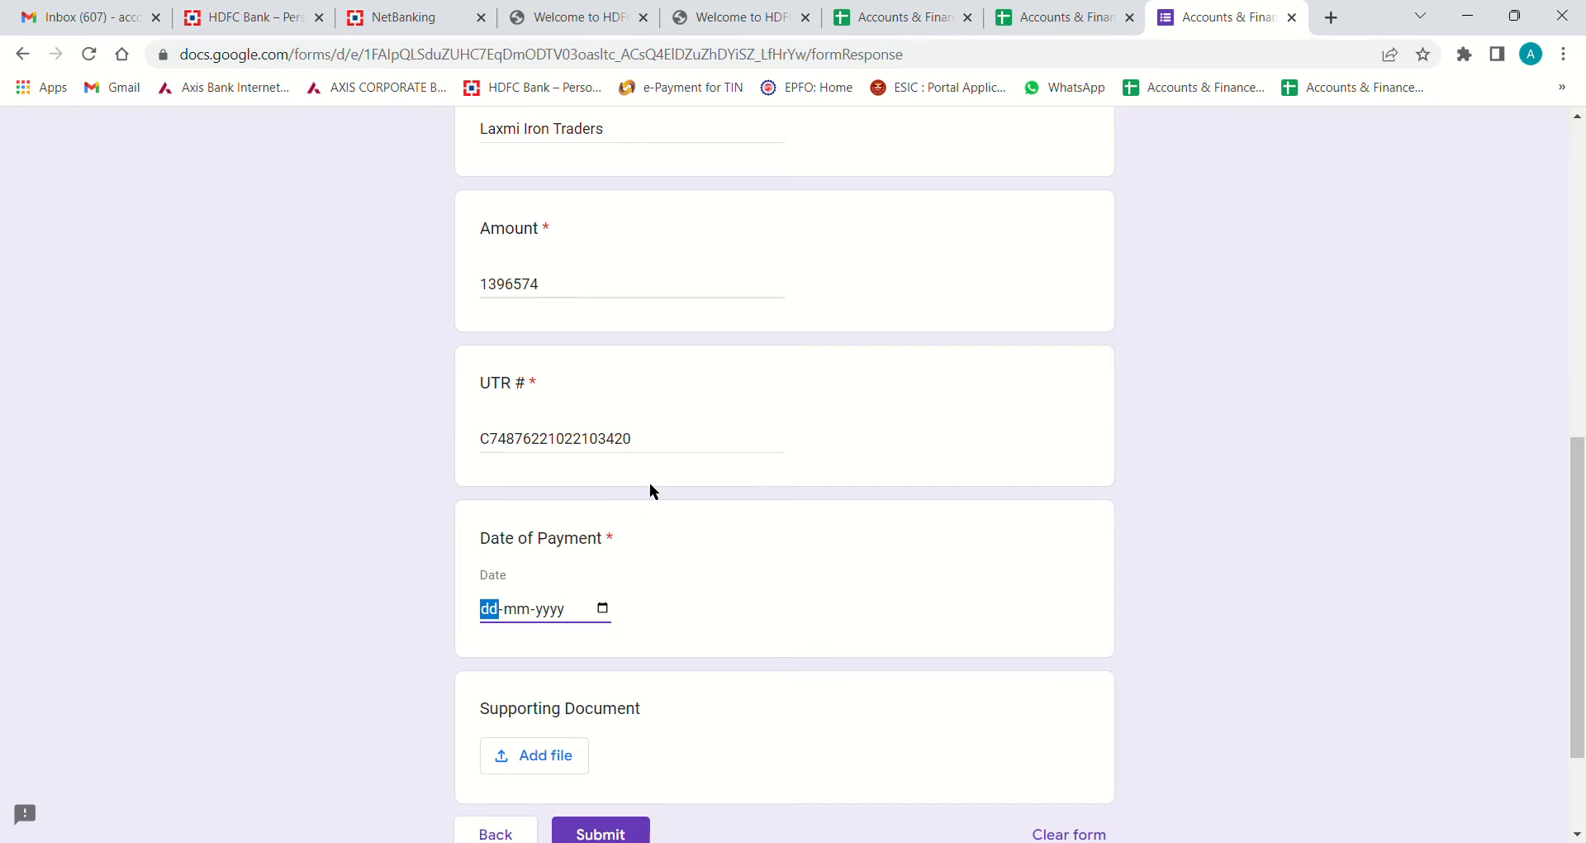
pyautogui.write('22-10-2022')
pyautogui.click(625, 624)
pyautogui.scroll(8, 702, 635)
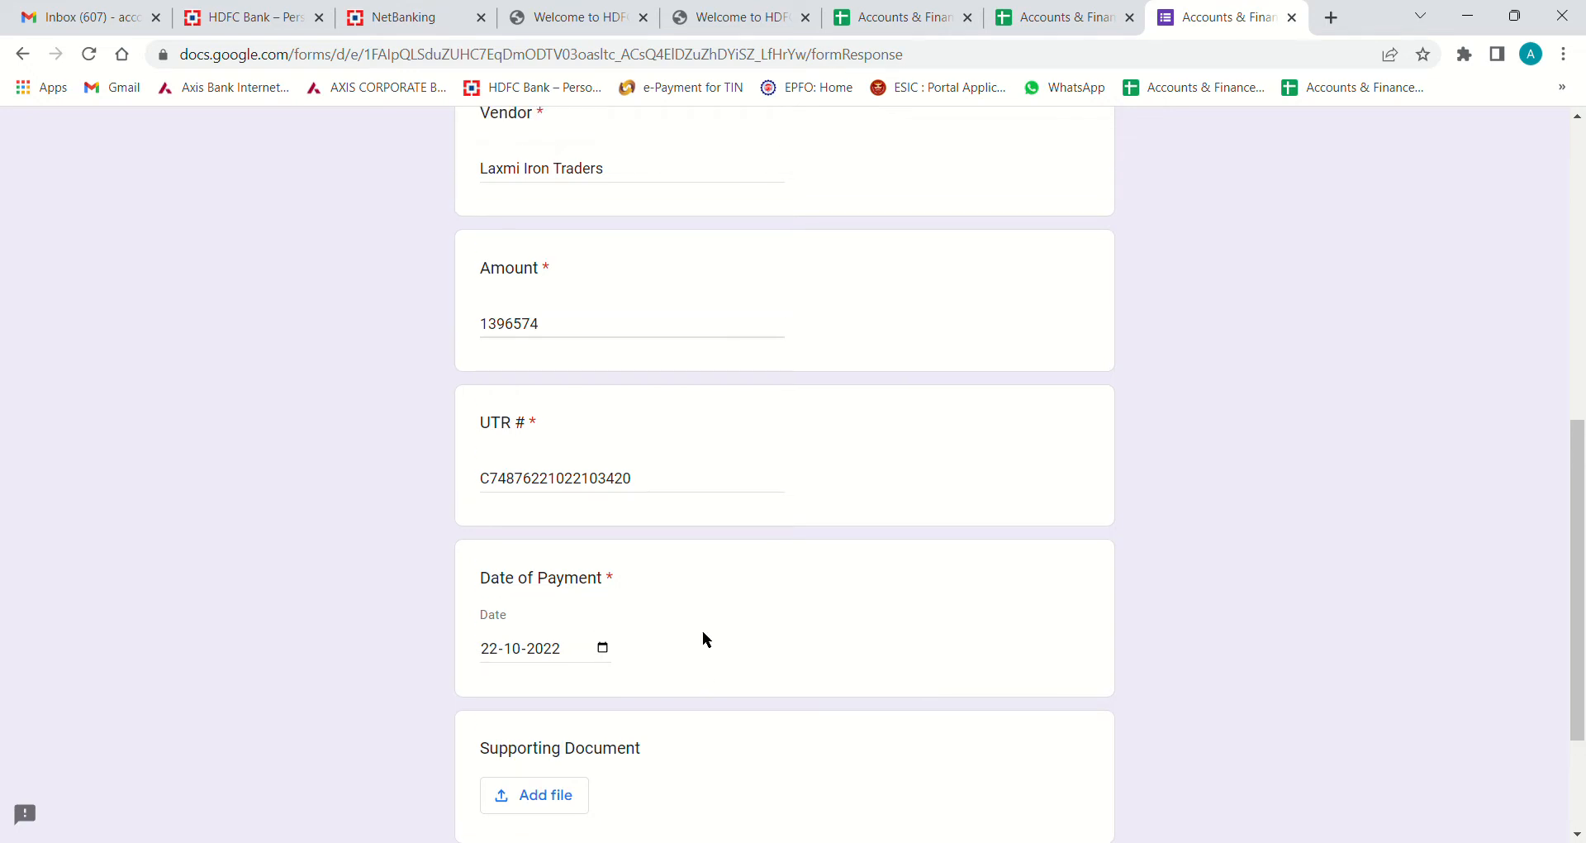
pyautogui.scroll(-4, 702, 631)
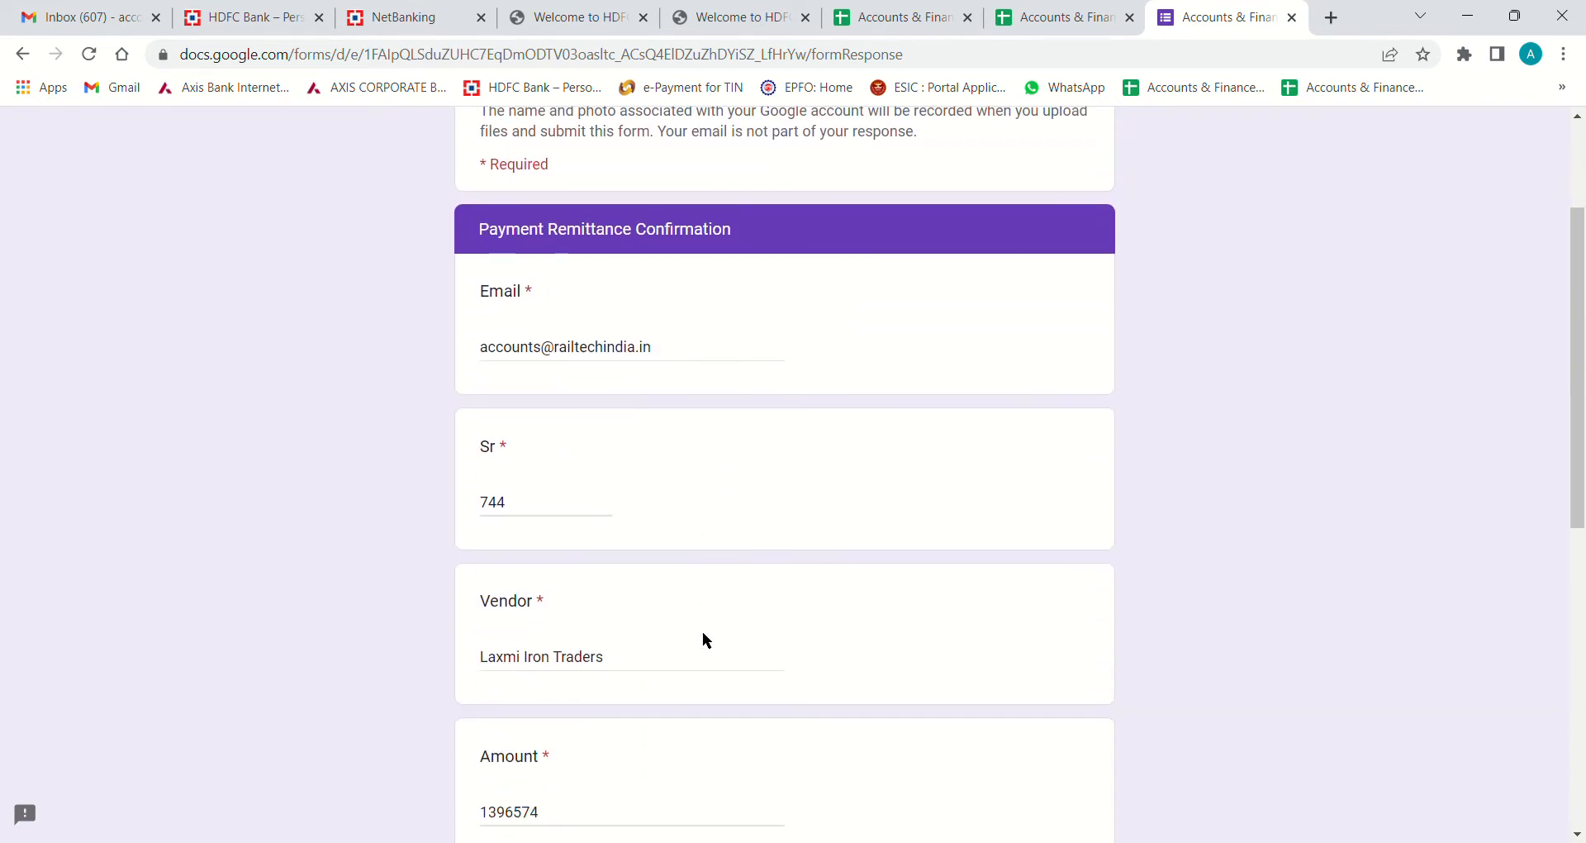
pyautogui.scroll(-2, 715, 646)
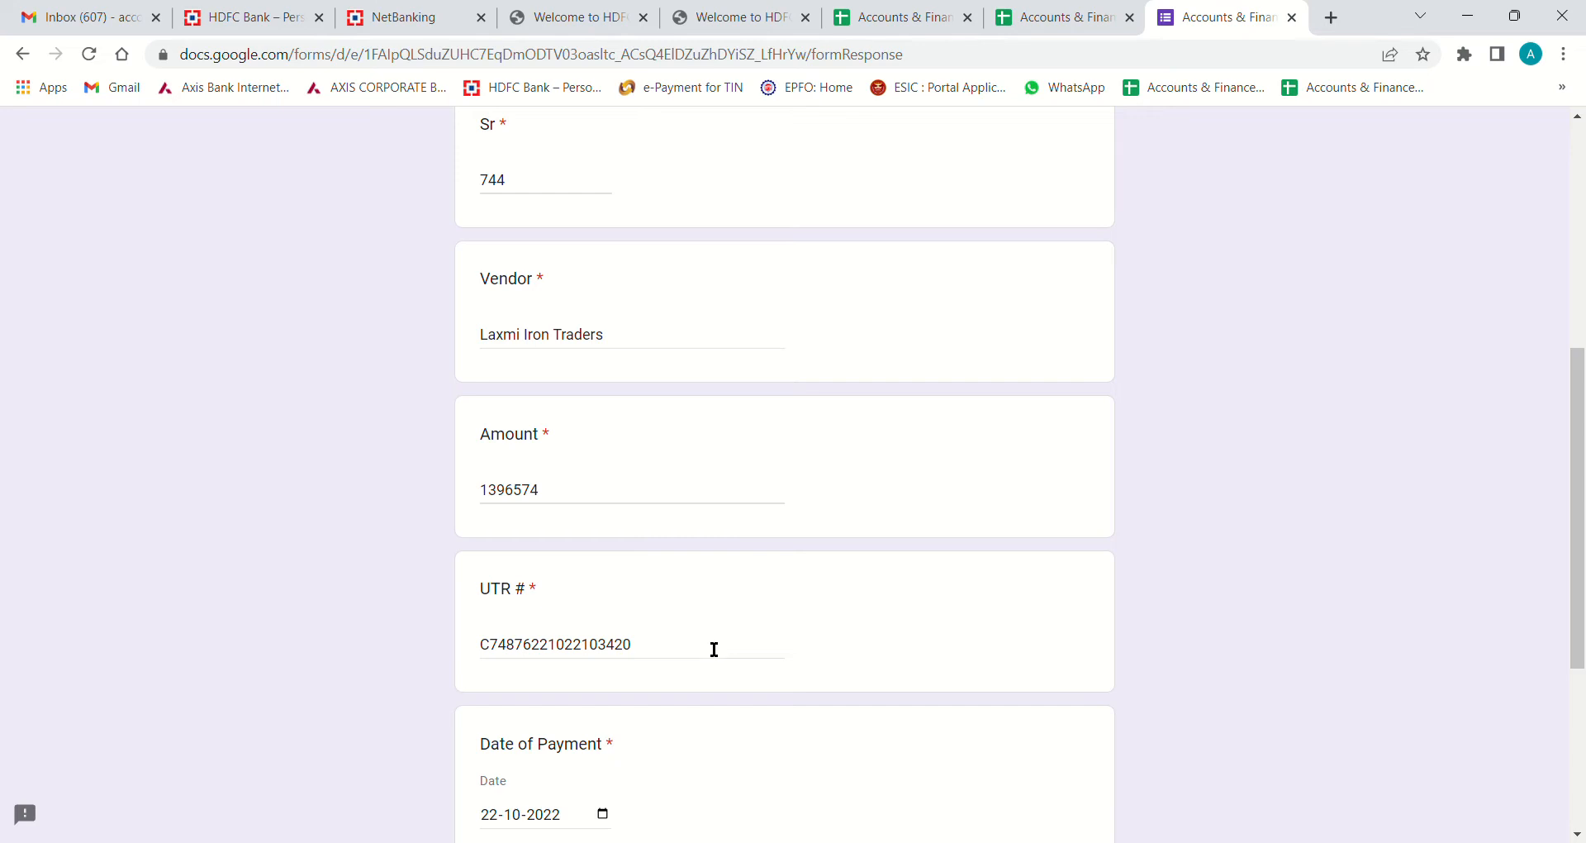
pyautogui.scroll(-4, 716, 646)
pyautogui.scroll(-1, 700, 652)
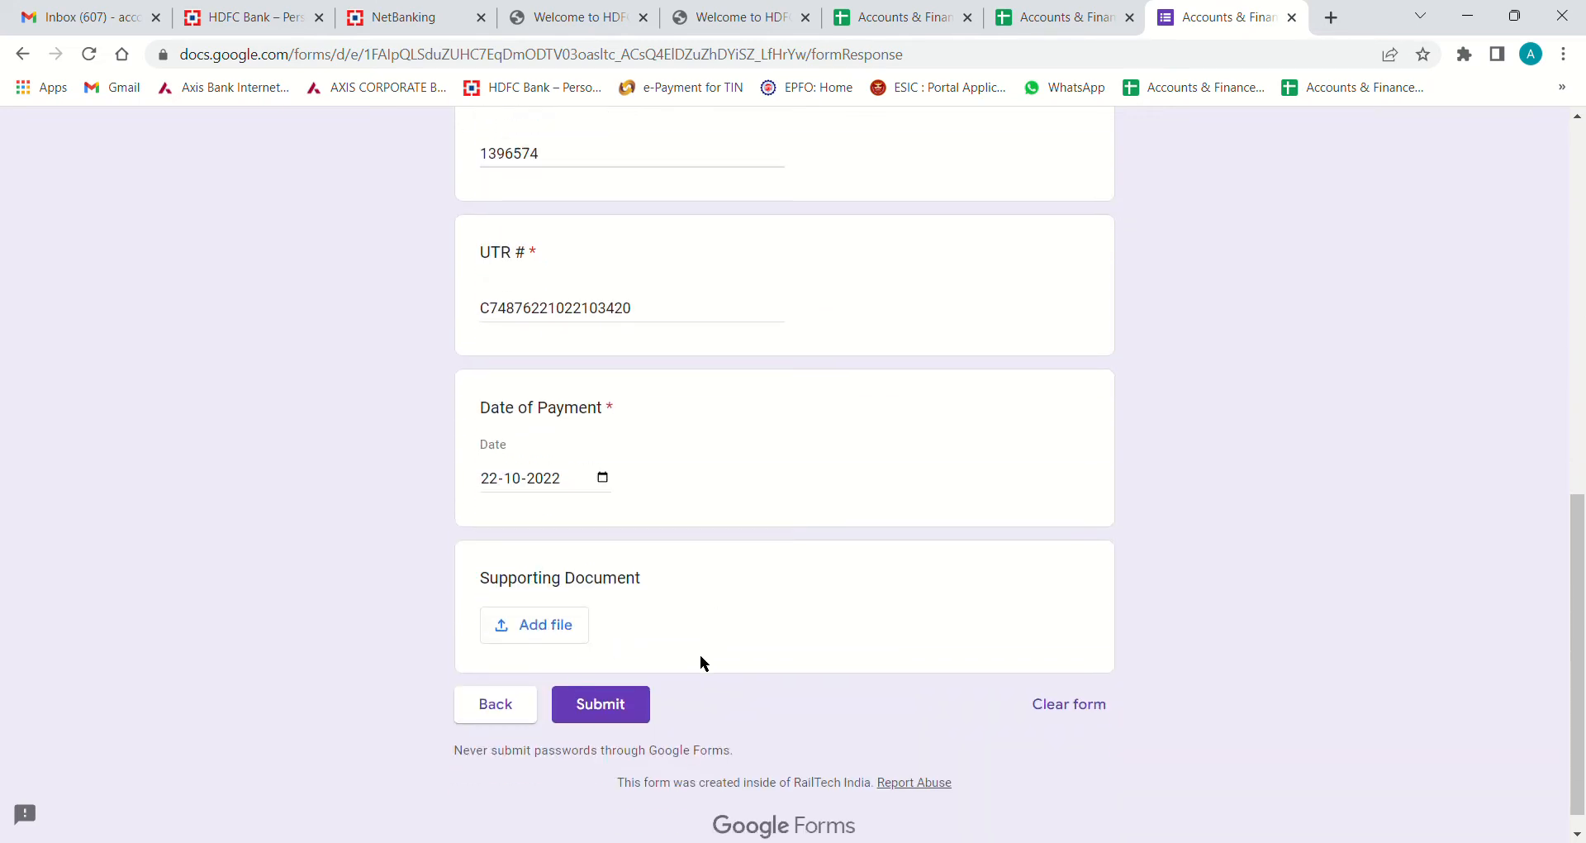
pyautogui.click(641, 684)
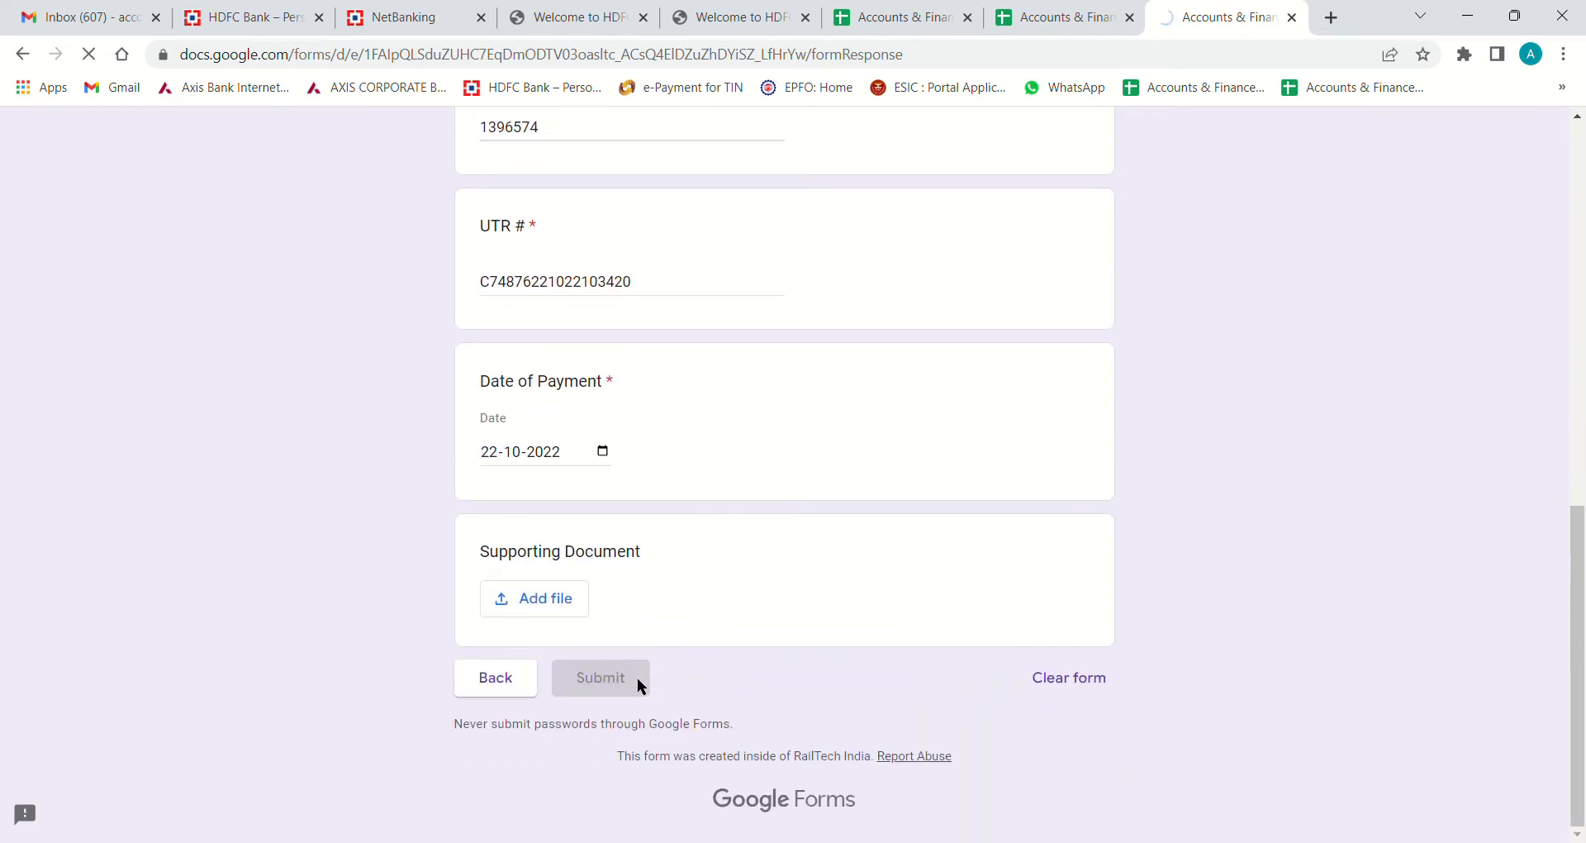
# Open the Payment Remittance form from the link in cell U39 of the Accounts & Finance sheet
pyautogui.click(1073, 8)
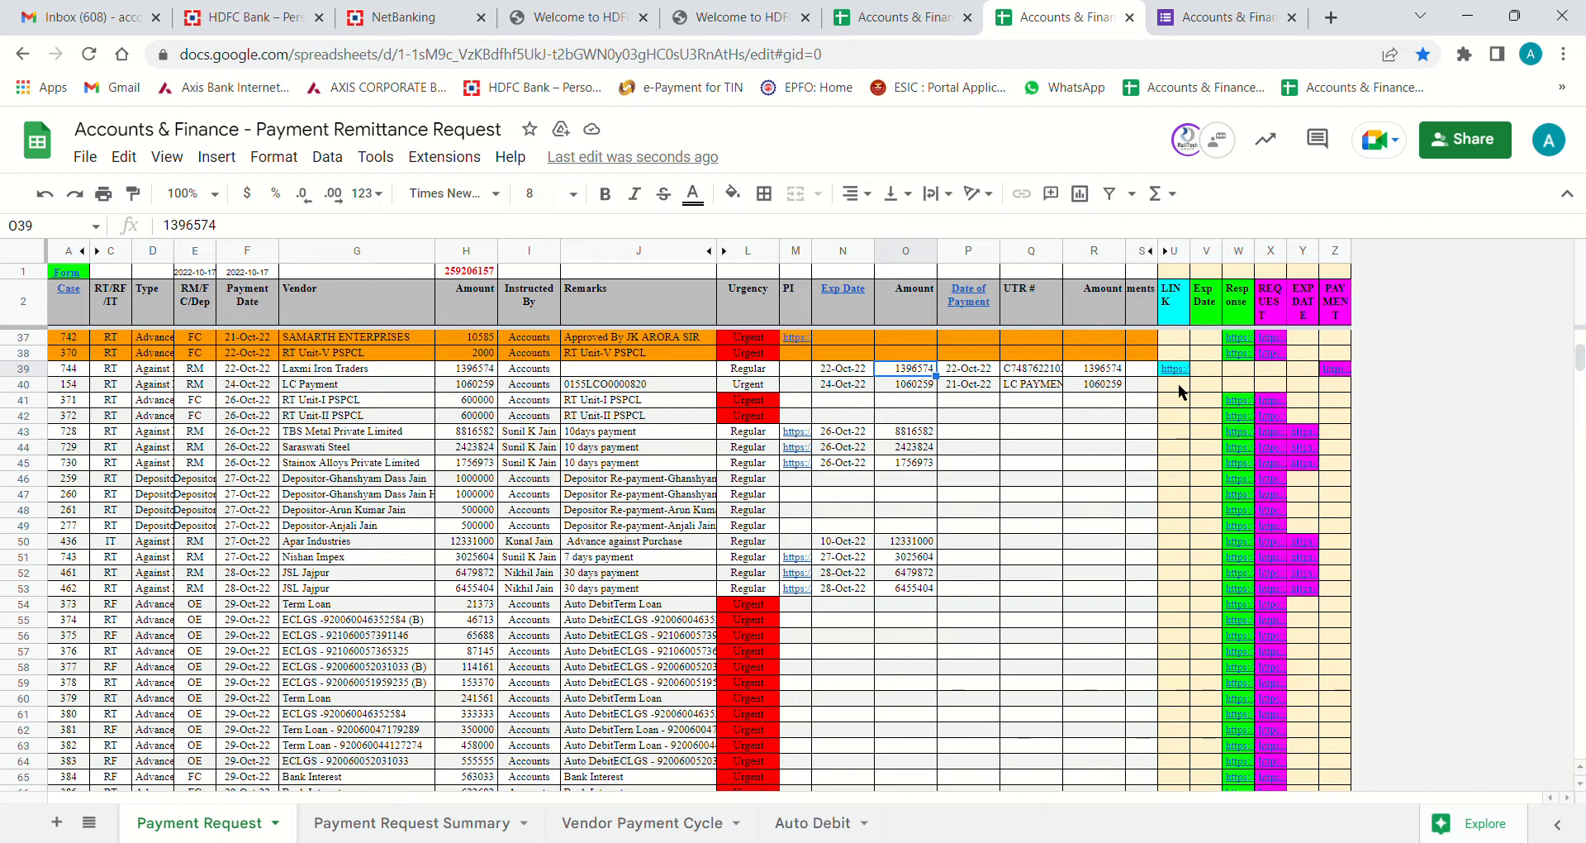
pyautogui.moveTo(1177, 370)
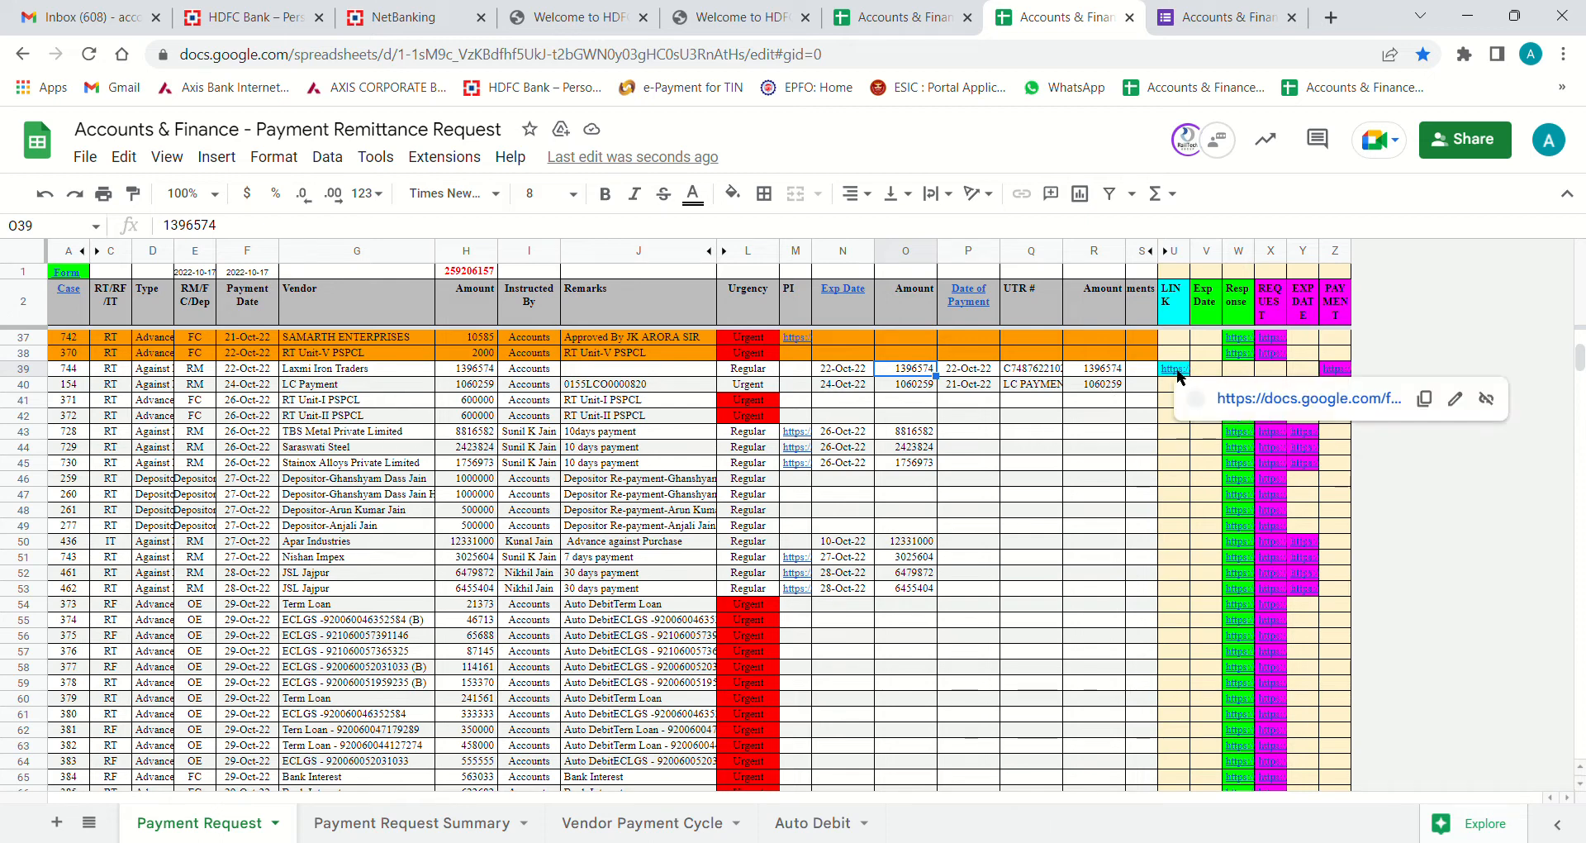
pyautogui.click(1265, 396)
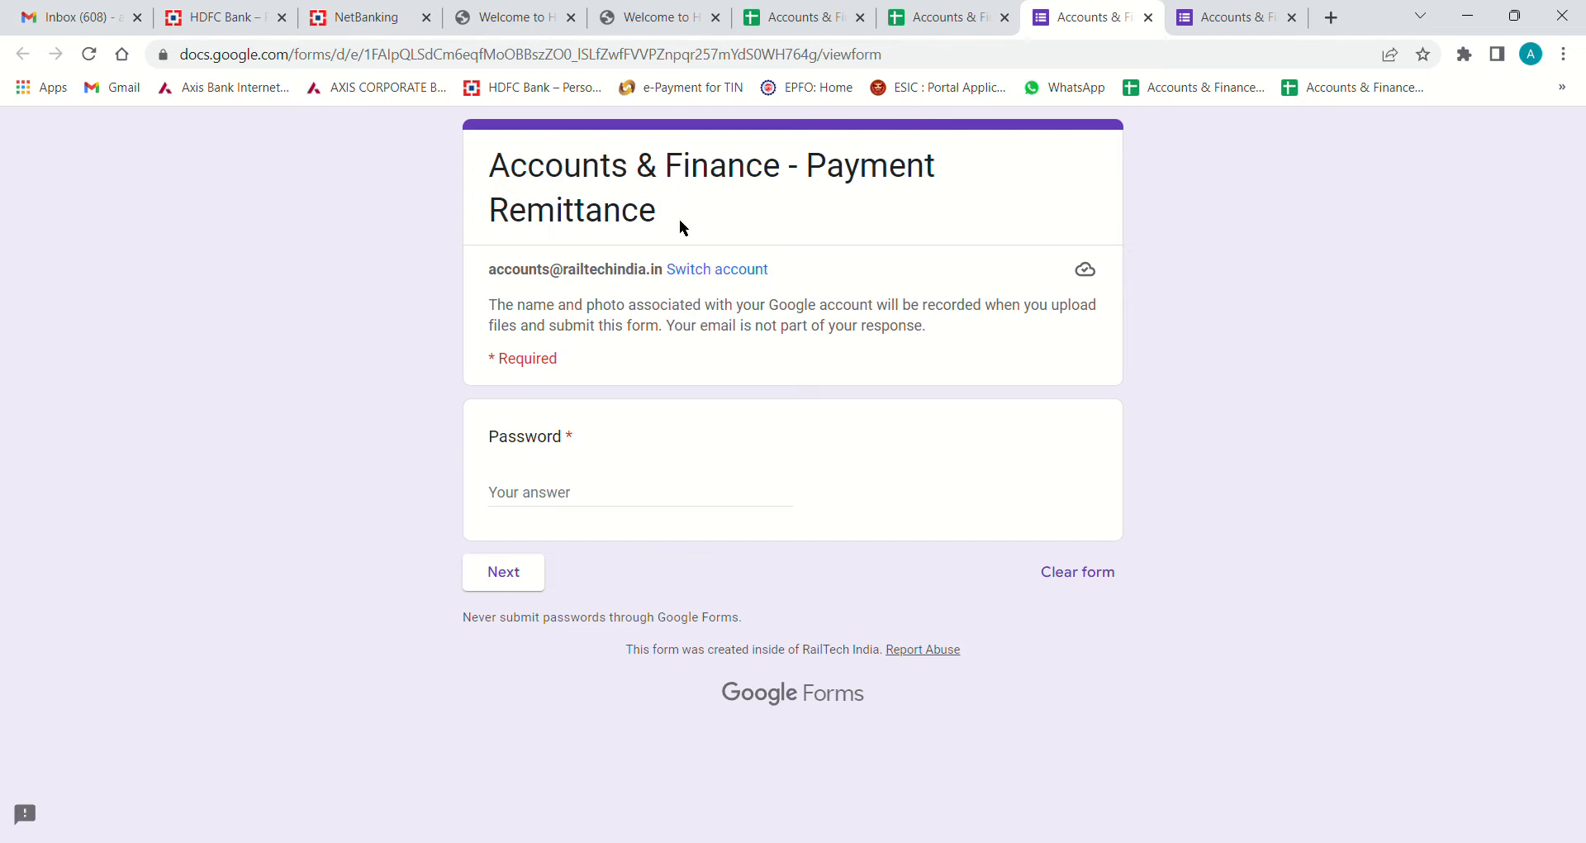
# Enter the form password to unlock the PR744 Payment Remittance section
pyautogui.click(607, 505)
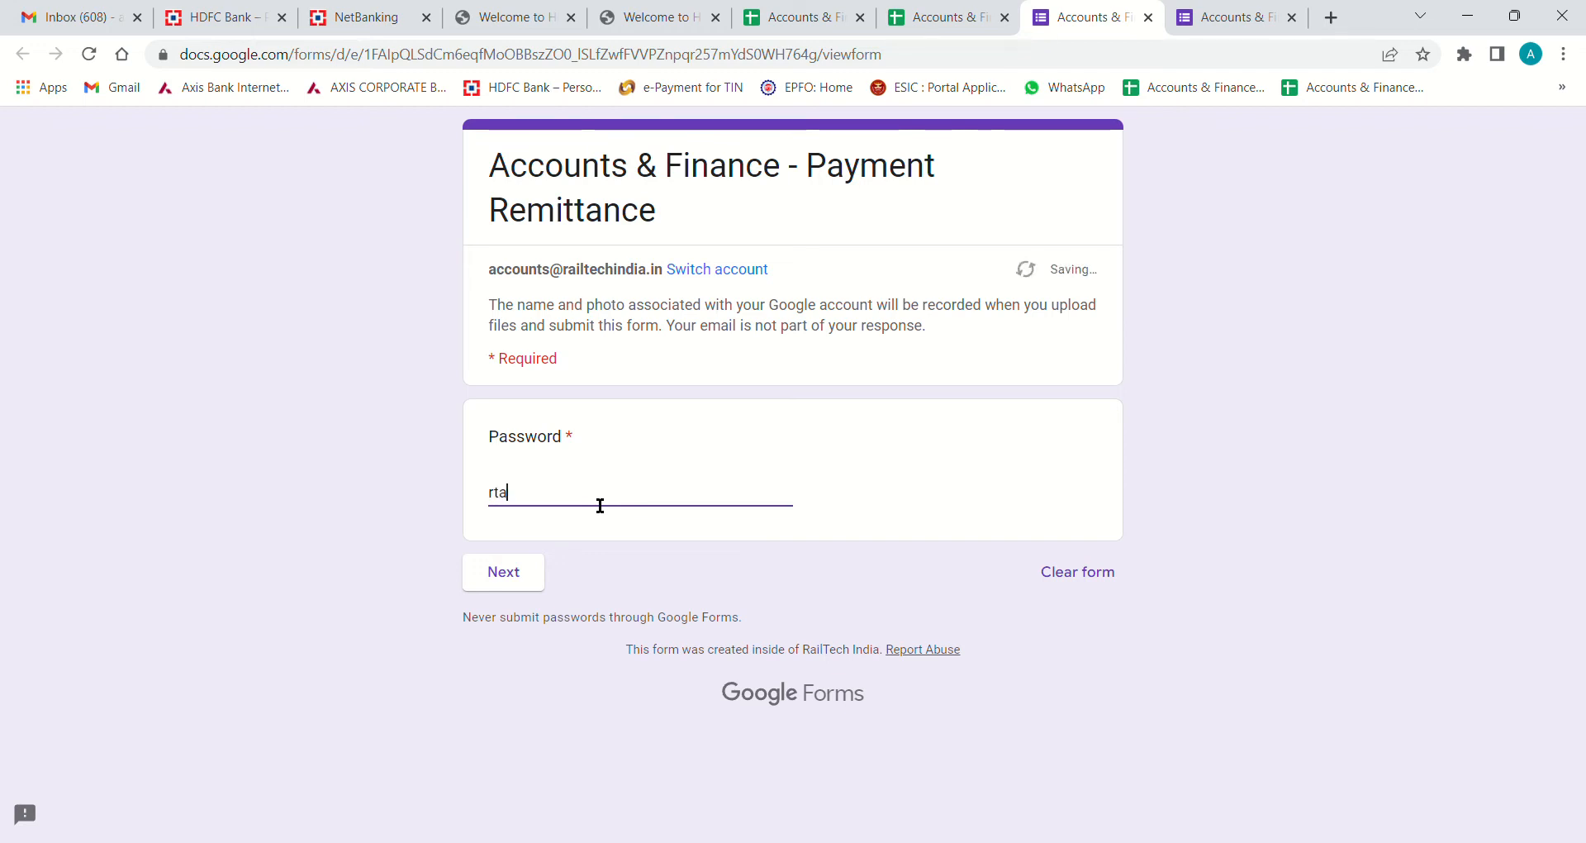
pyautogui.click(496, 575)
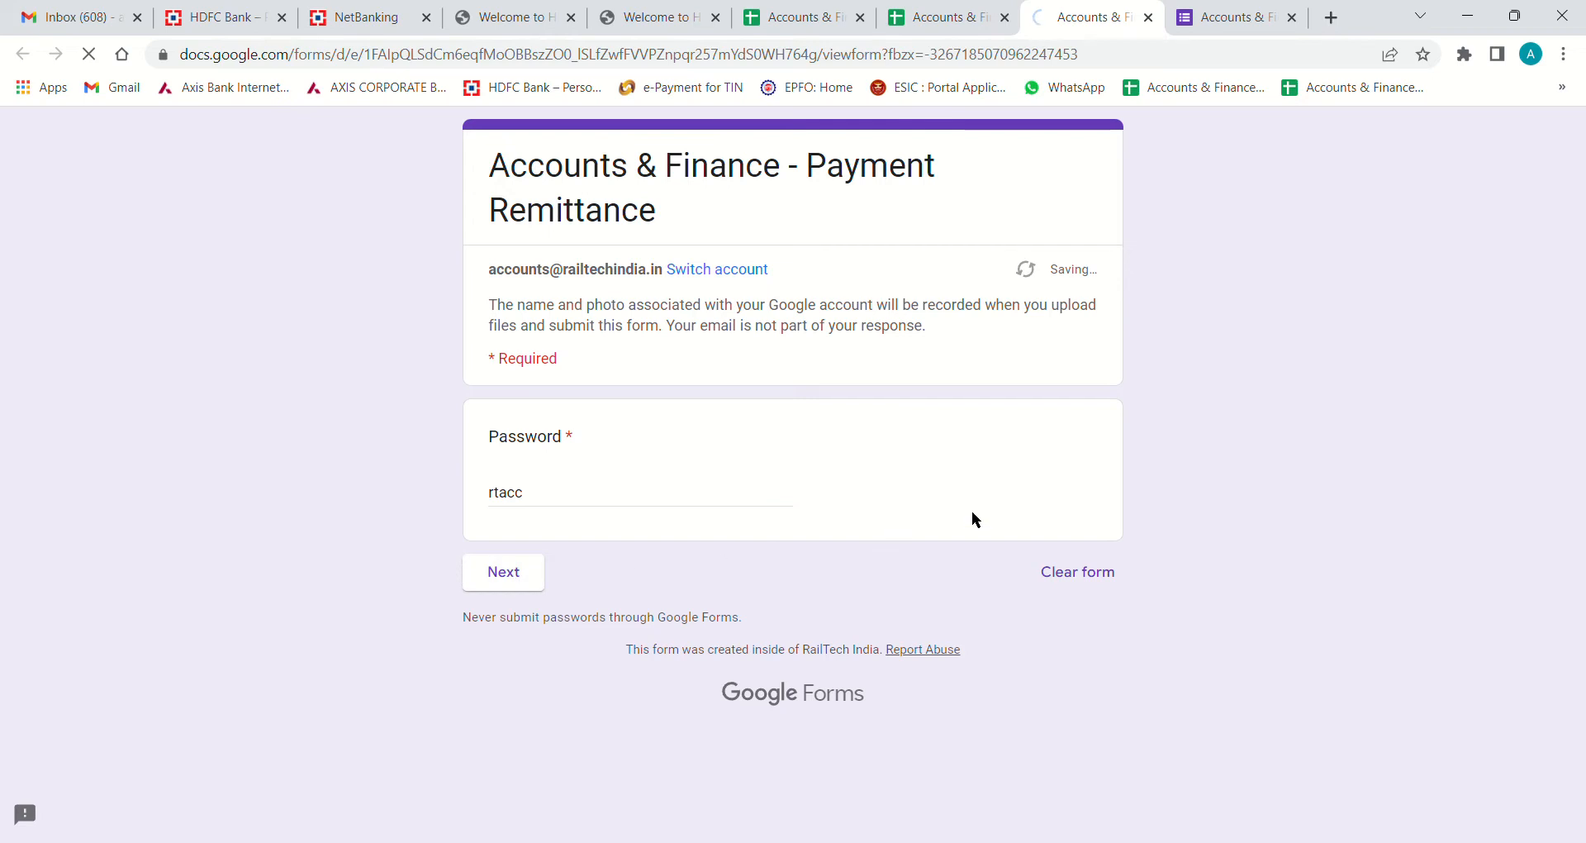
pyautogui.scroll(-4, 859, 521)
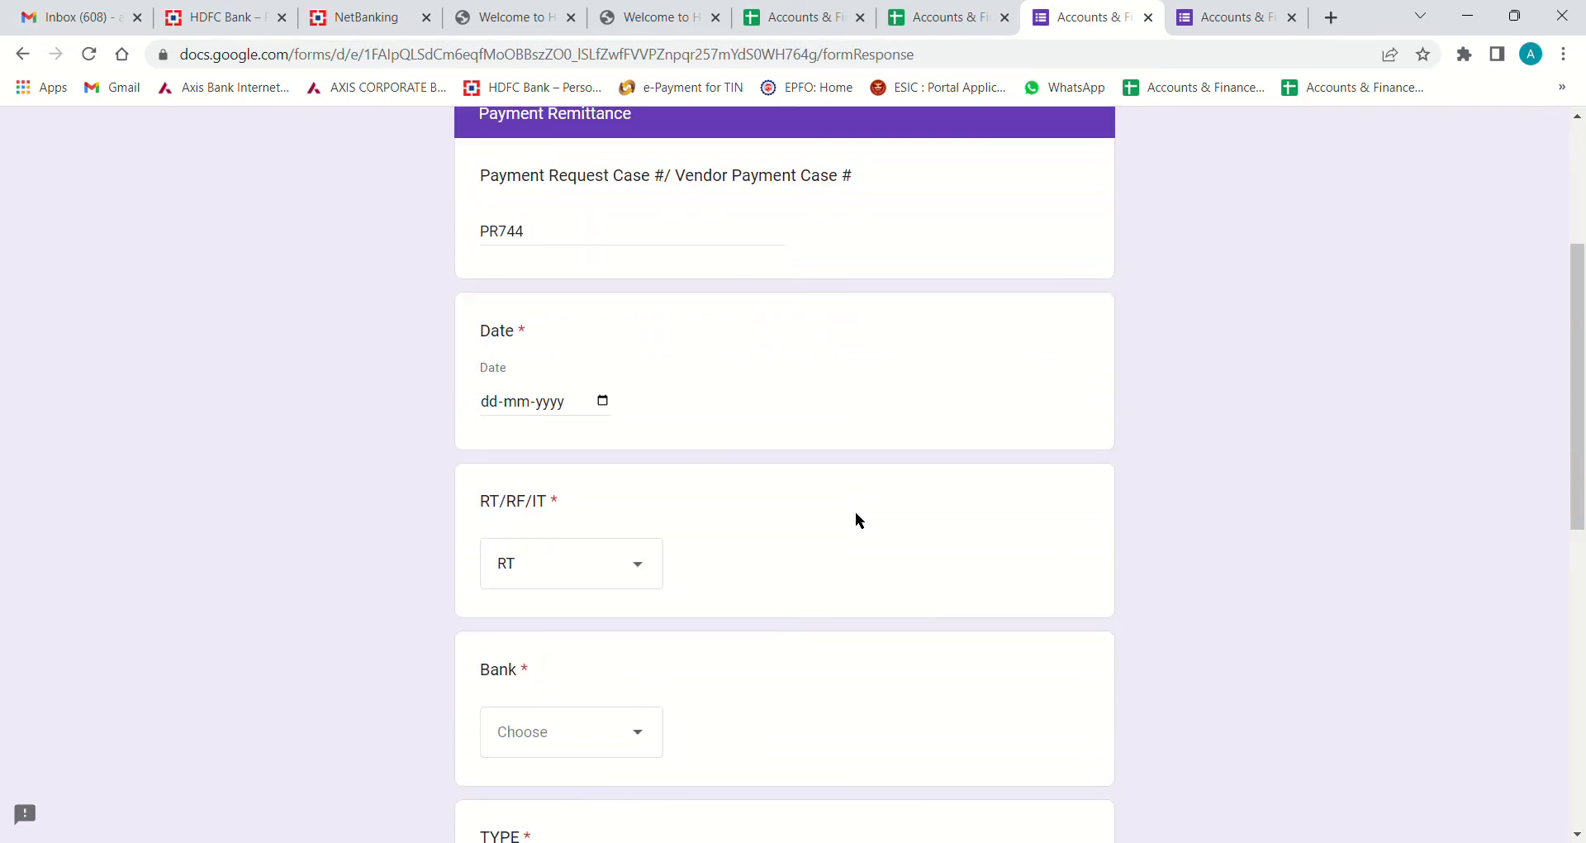
pyautogui.scroll(1, 859, 520)
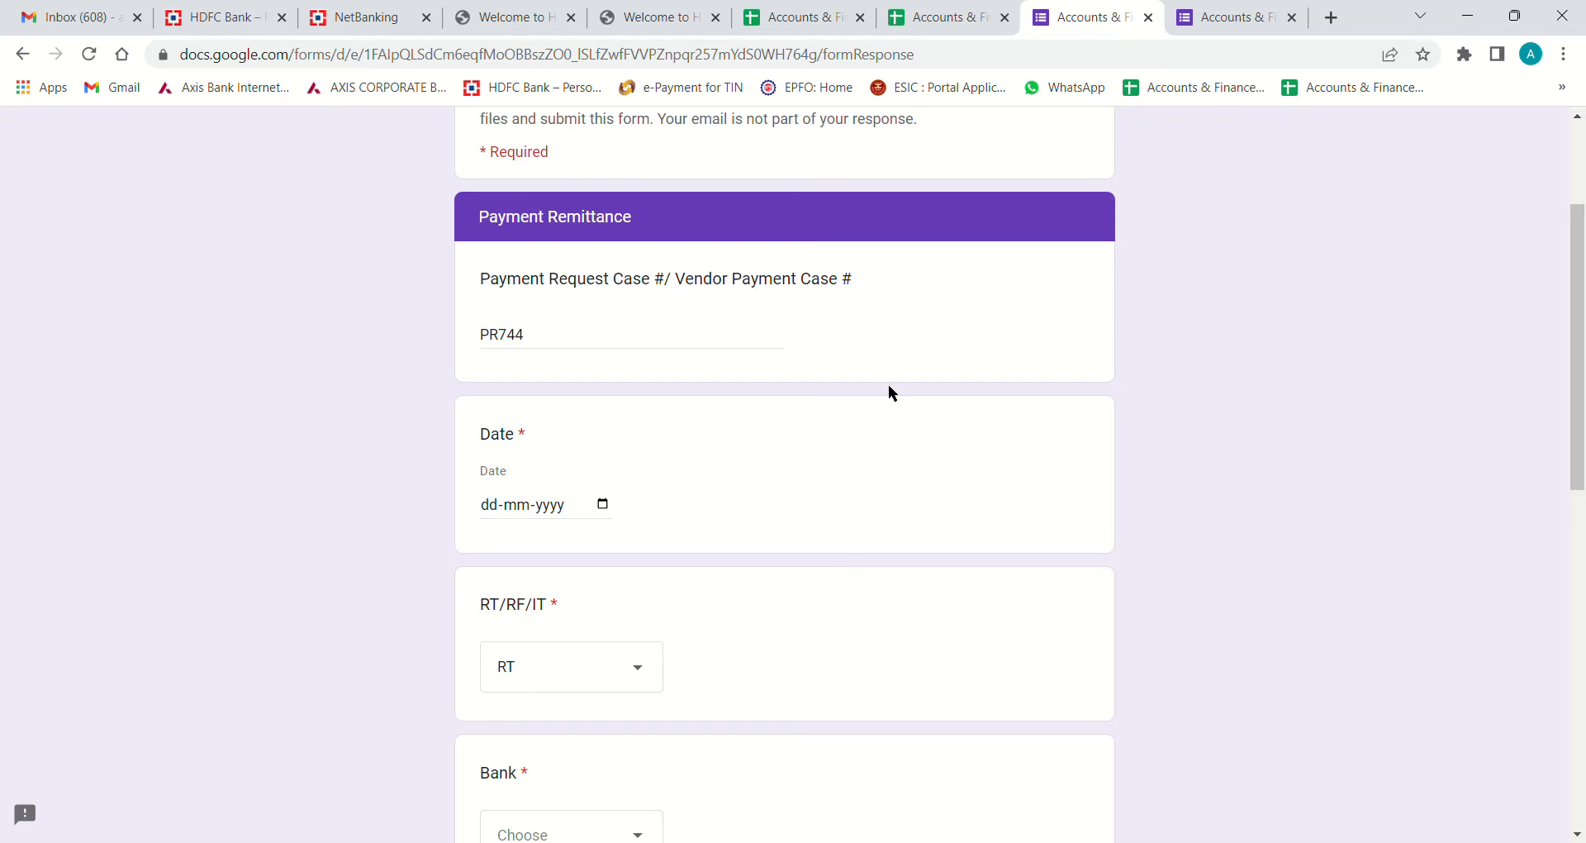
# Set the remittance payment date to 22-10-2022
pyautogui.scroll(-2, 780, 447)
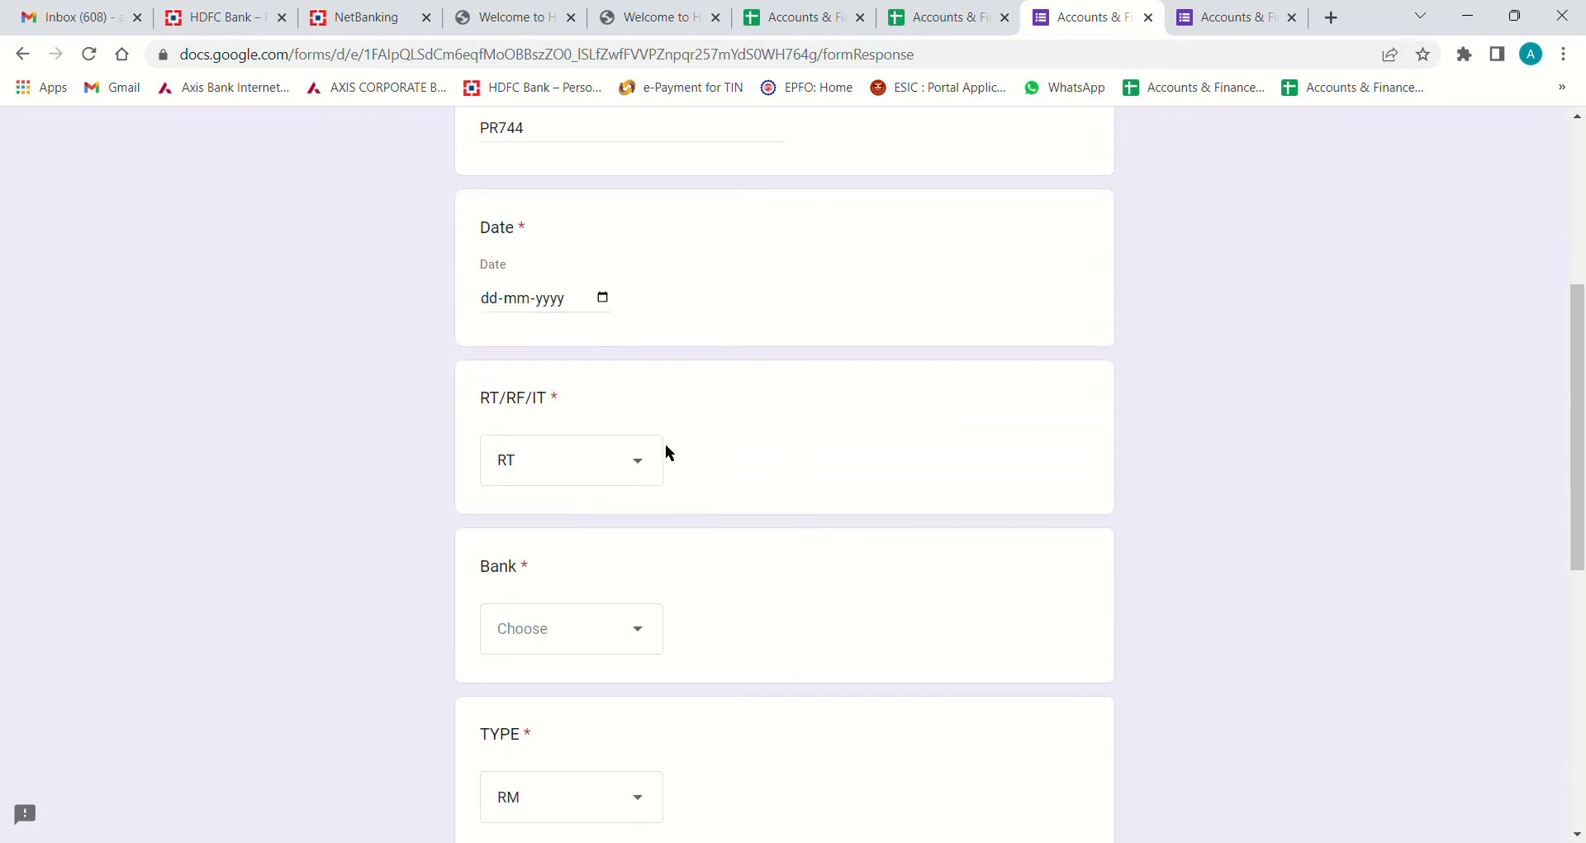
pyautogui.click(606, 304)
pyautogui.click(654, 486)
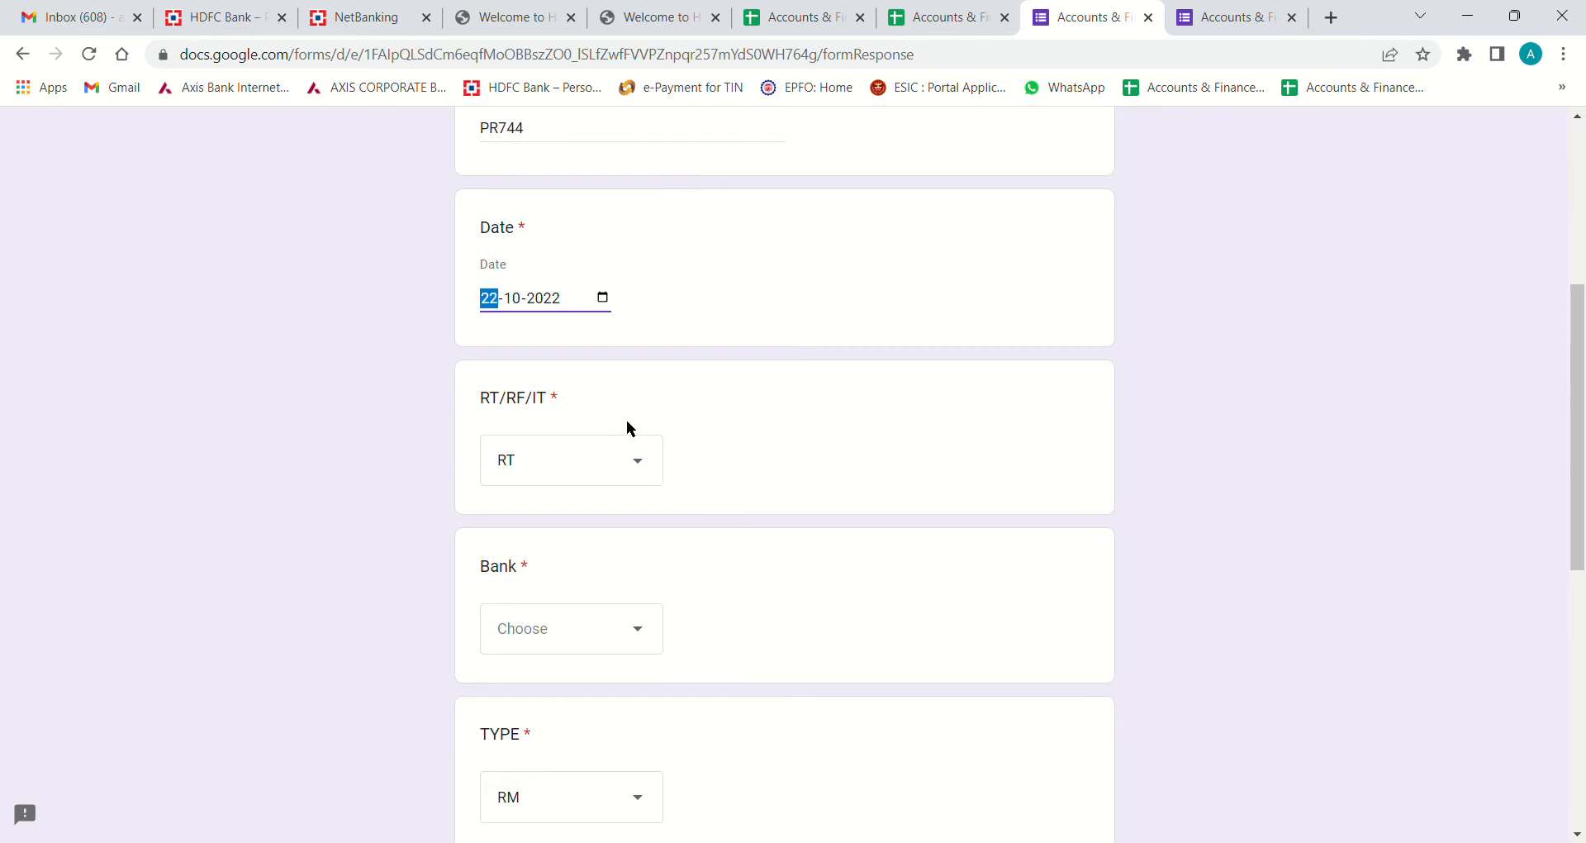
pyautogui.scroll(-2, 626, 421)
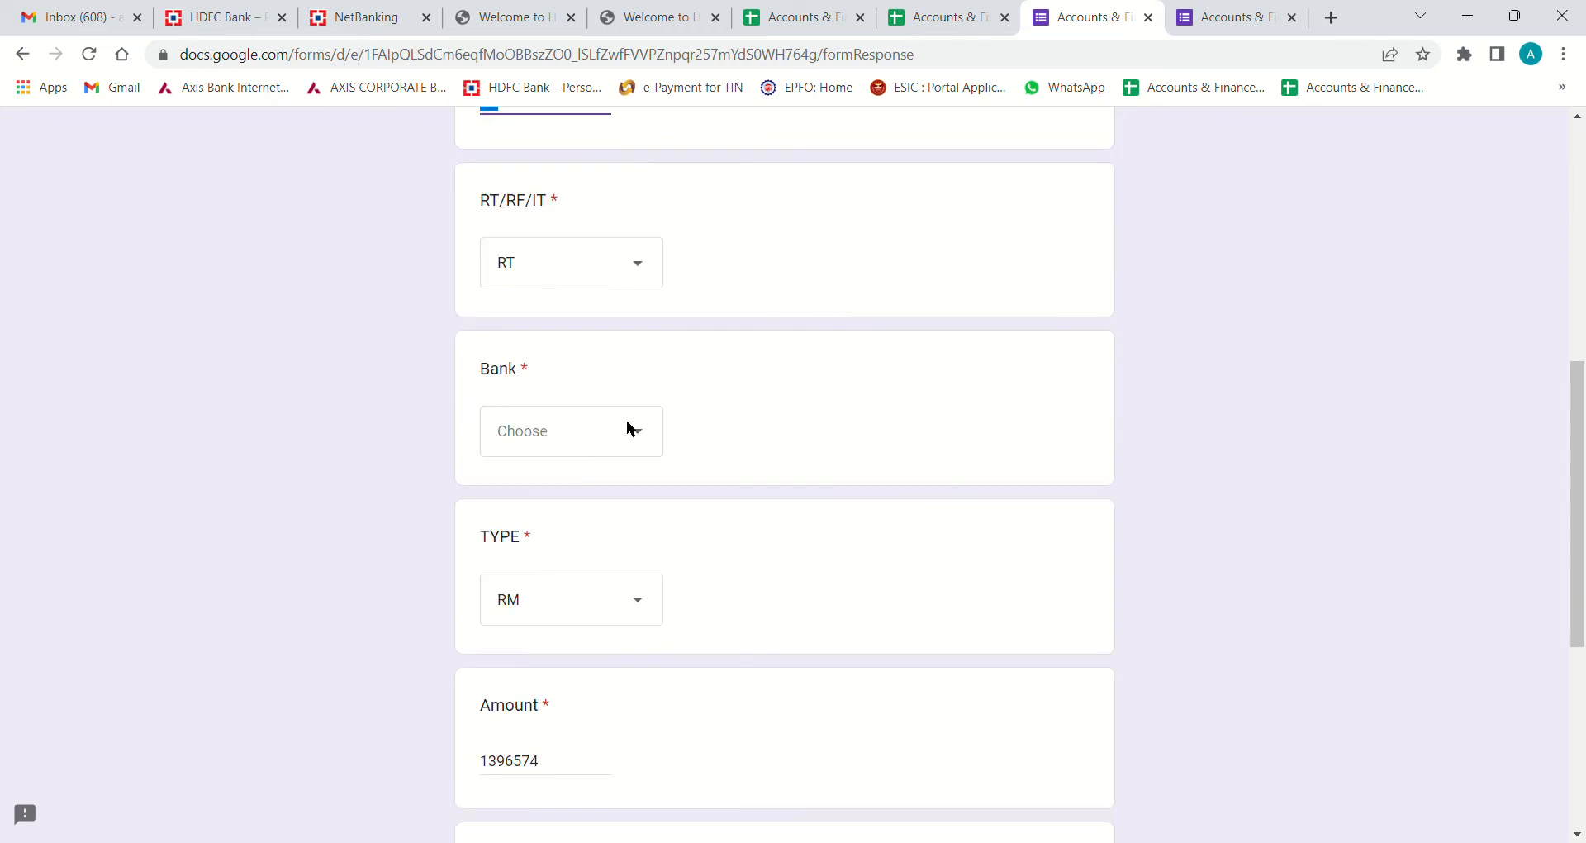
# Keep RT as the RT/RF/IT value, choose HDFC as the bank, and submit
pyautogui.click(621, 257)
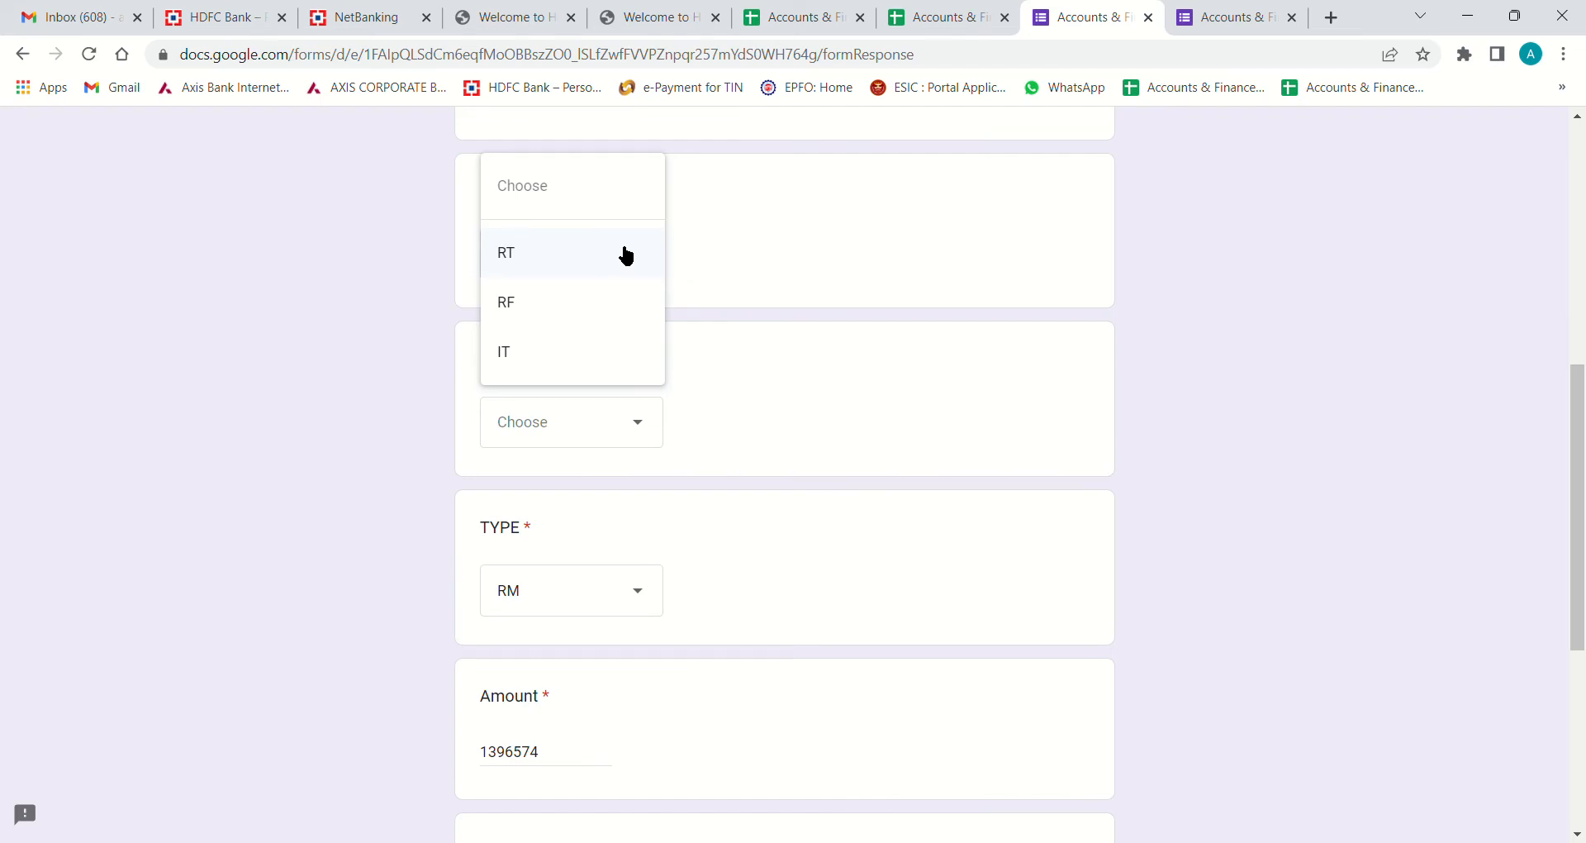
pyautogui.click(626, 256)
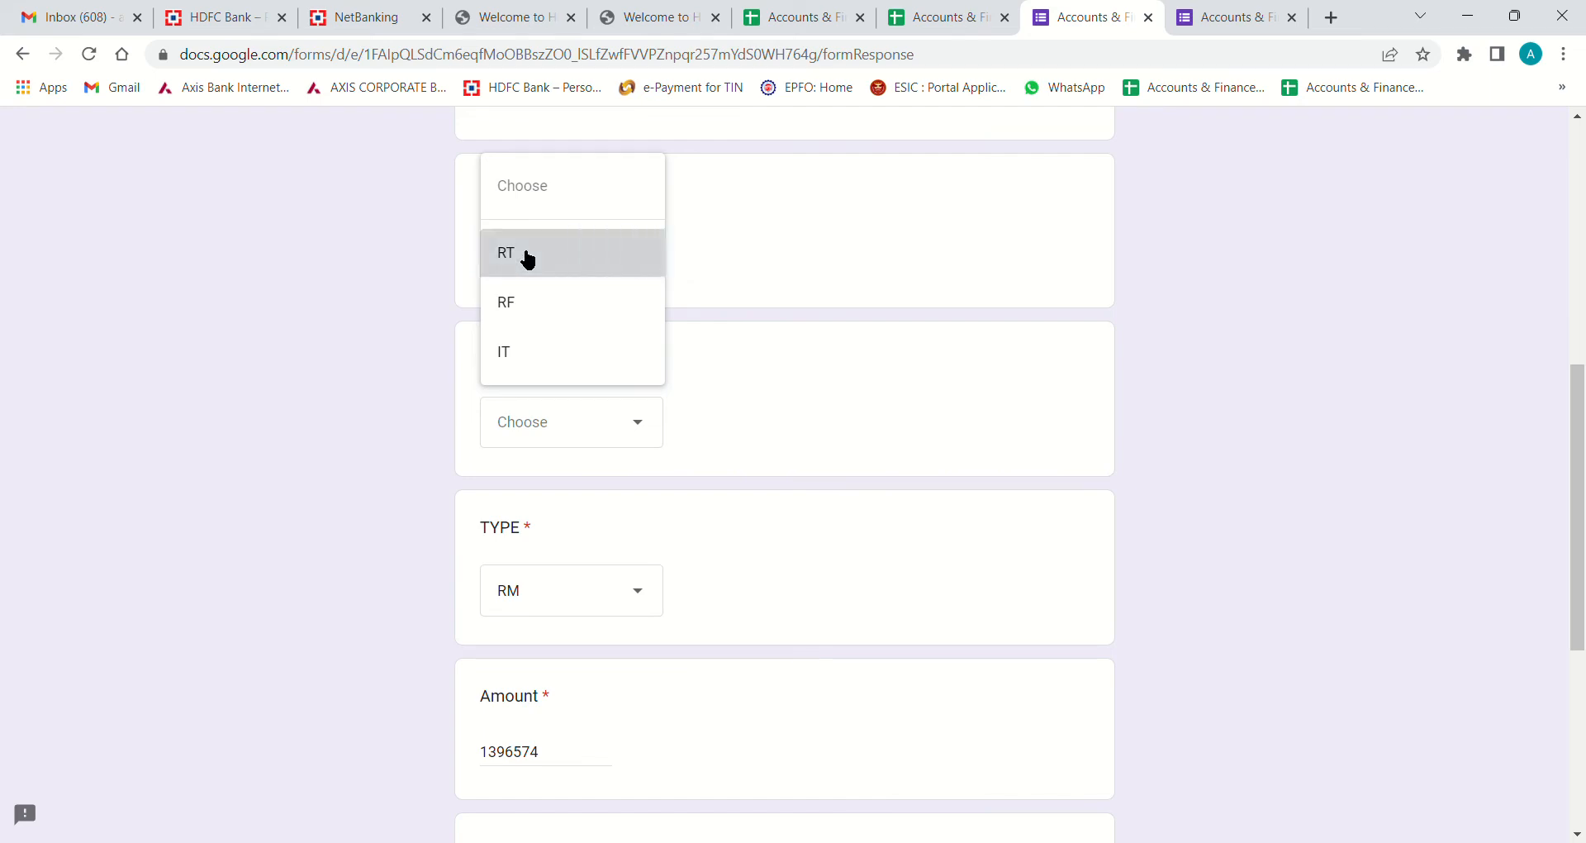
pyautogui.click(631, 422)
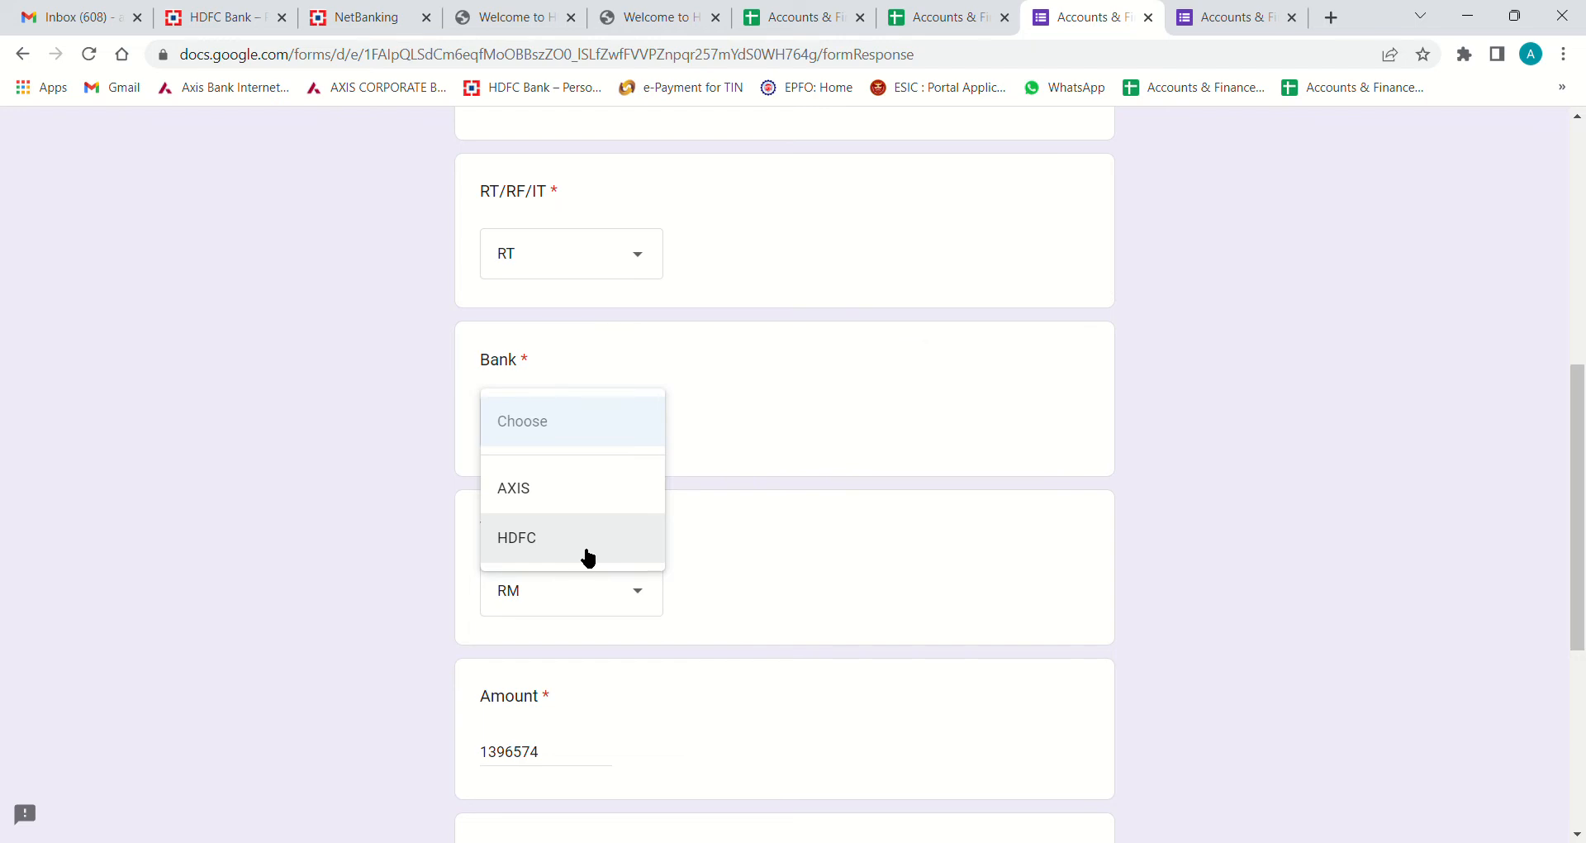
pyautogui.click(524, 545)
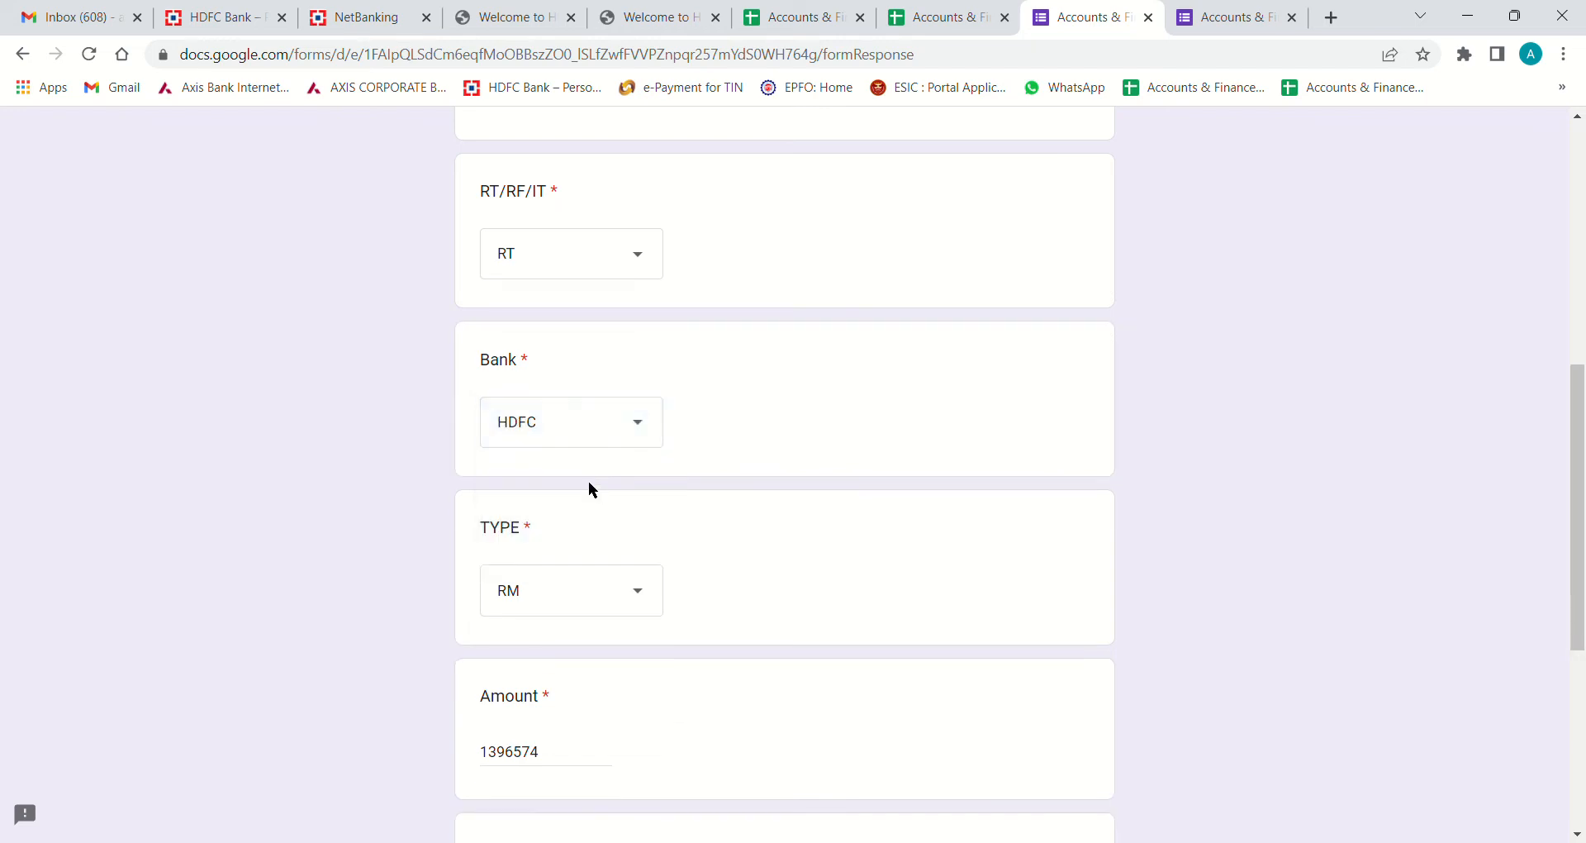
pyautogui.scroll(-2, 588, 489)
pyautogui.scroll(-4, 594, 487)
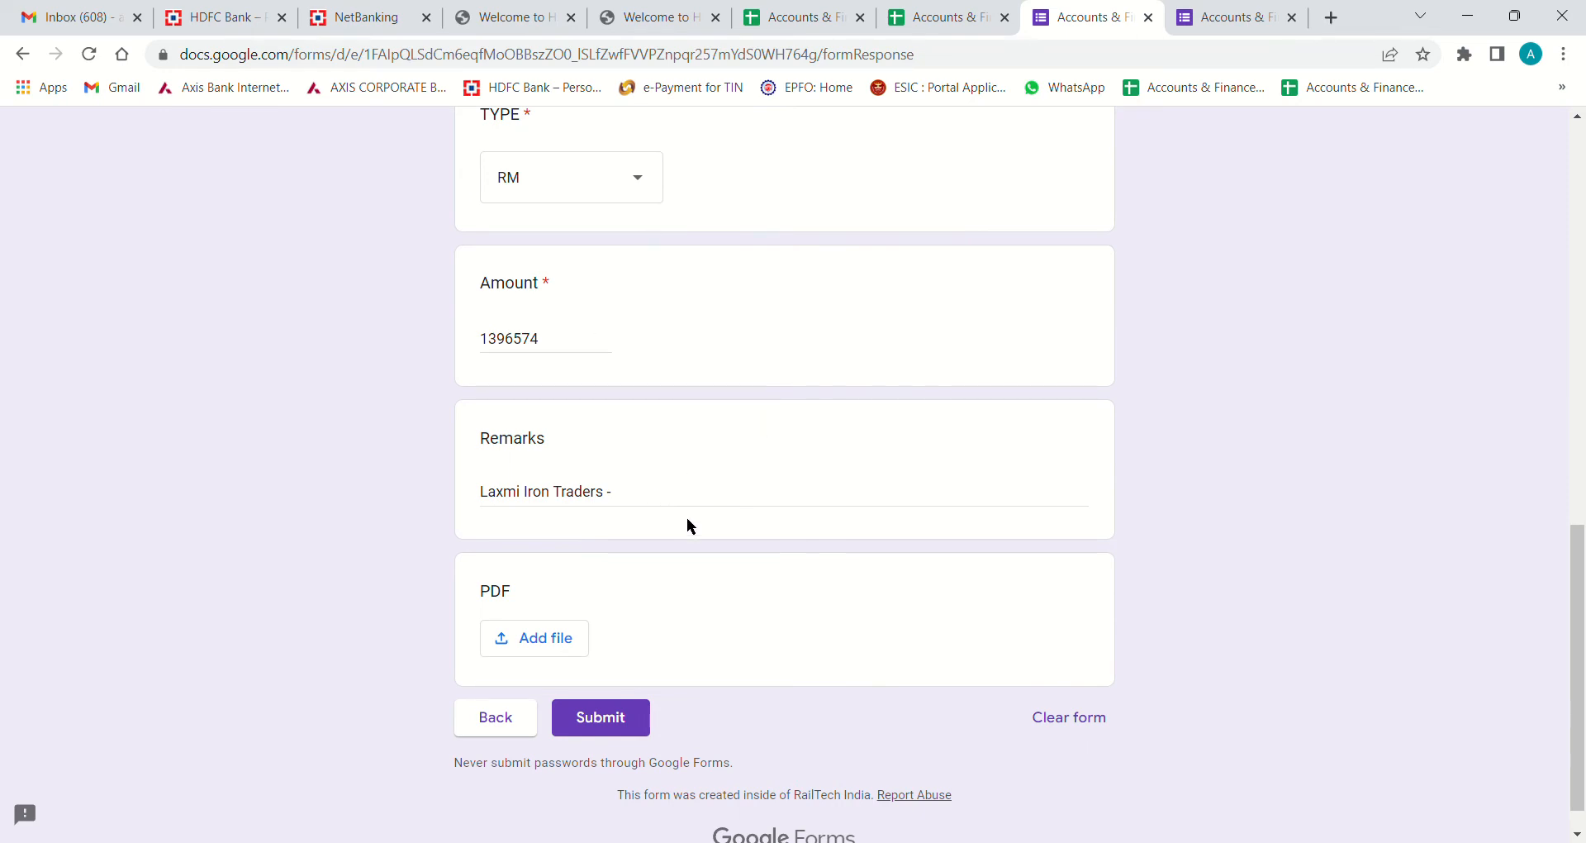
pyautogui.scroll(1, 687, 513)
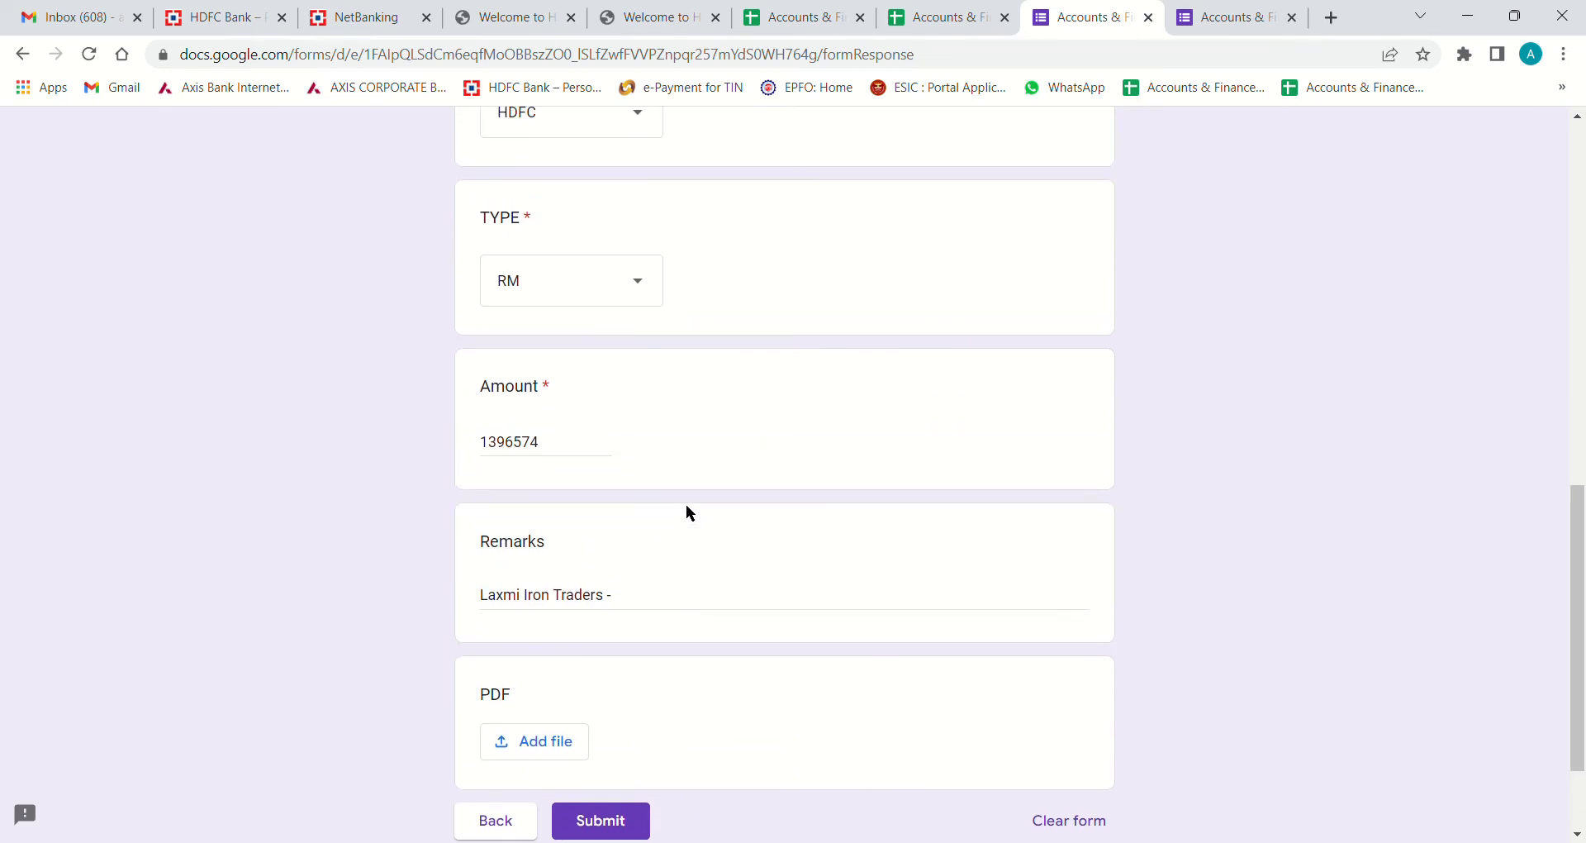
pyautogui.scroll(-1, 617, 382)
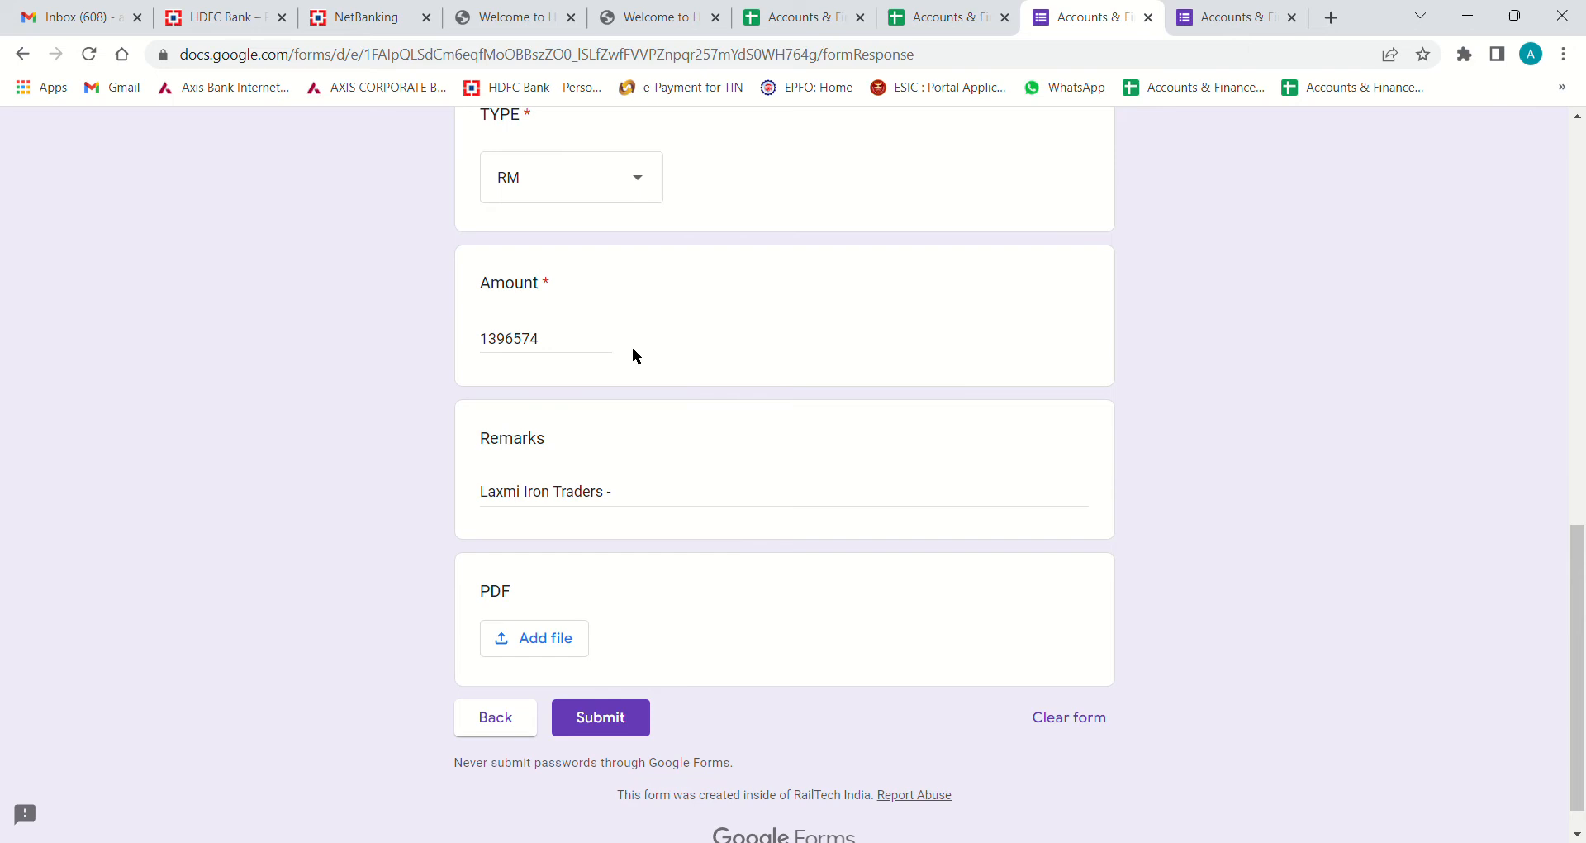
pyautogui.click(632, 709)
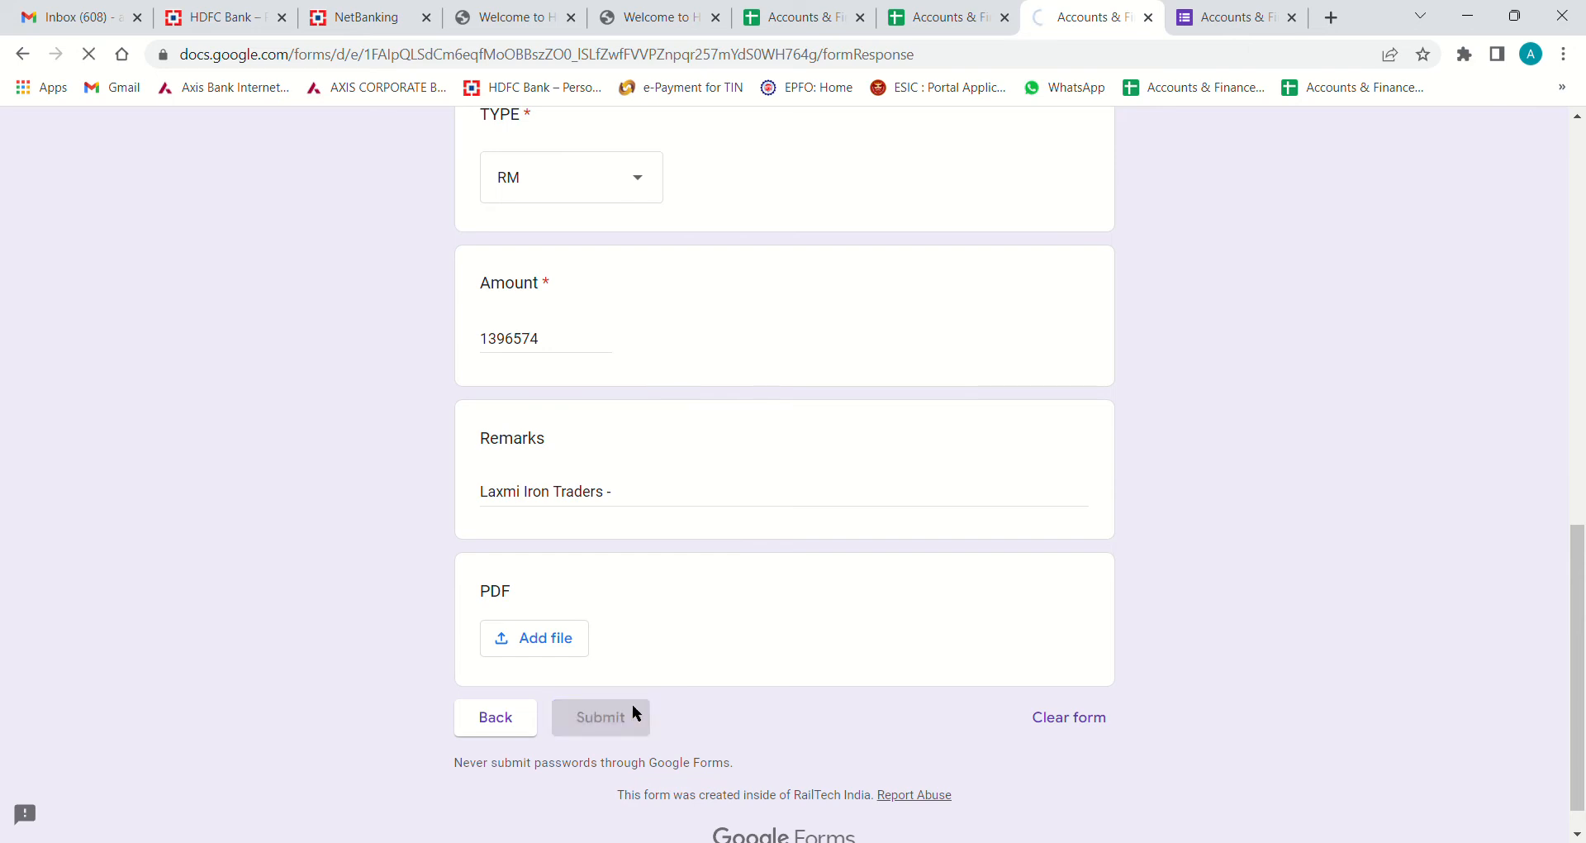
# Open the Remittance sheet of Finance Budgeting 2022-23, checking it against the Payment Remittance Request spreadsheet
pyautogui.click(982, 10)
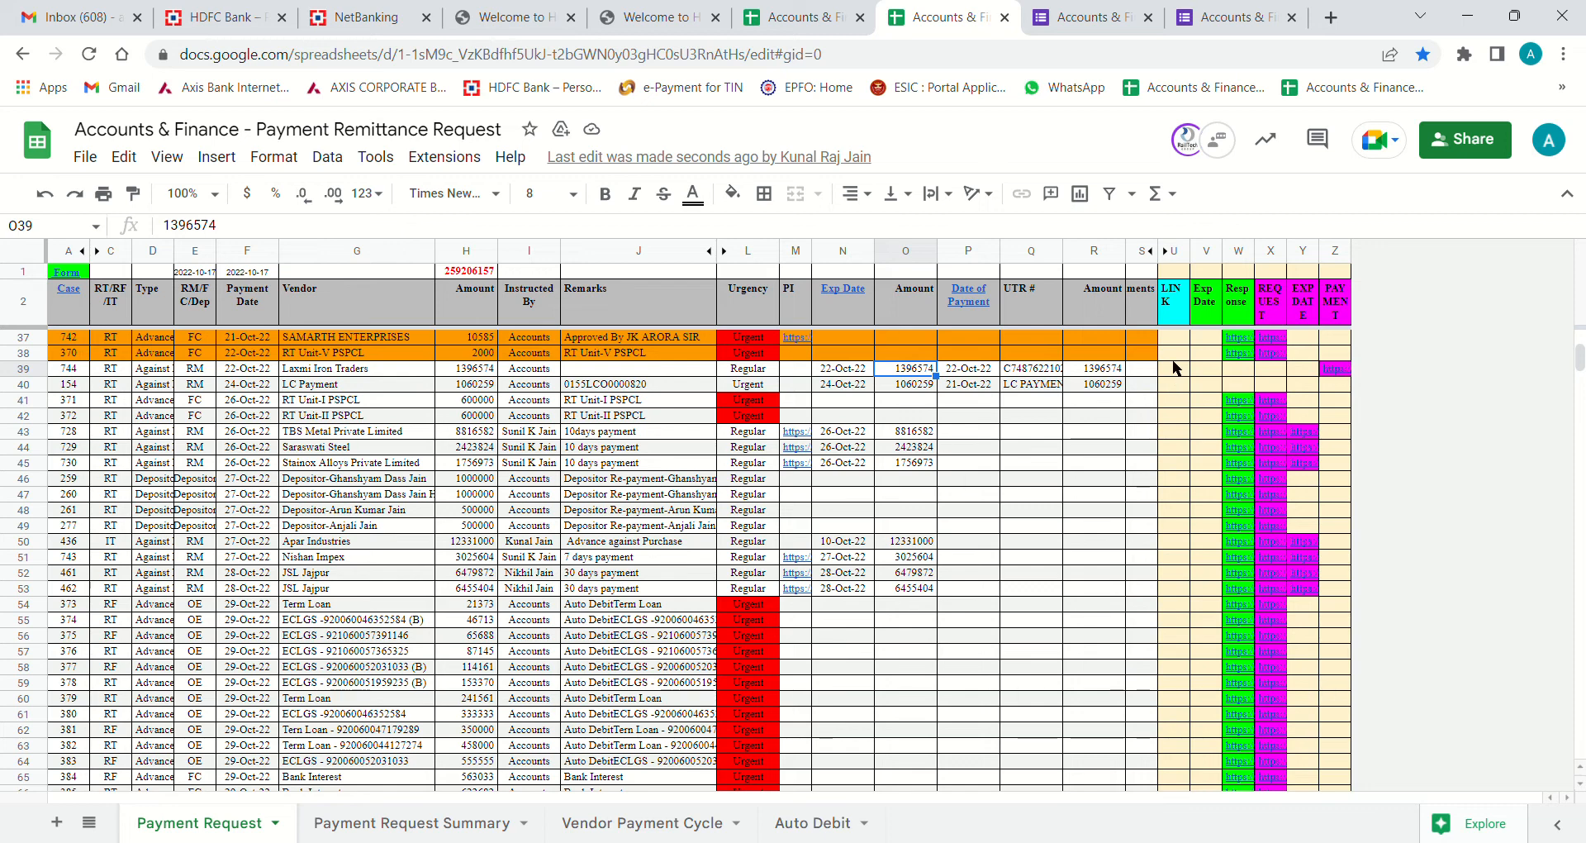
pyautogui.click(801, 18)
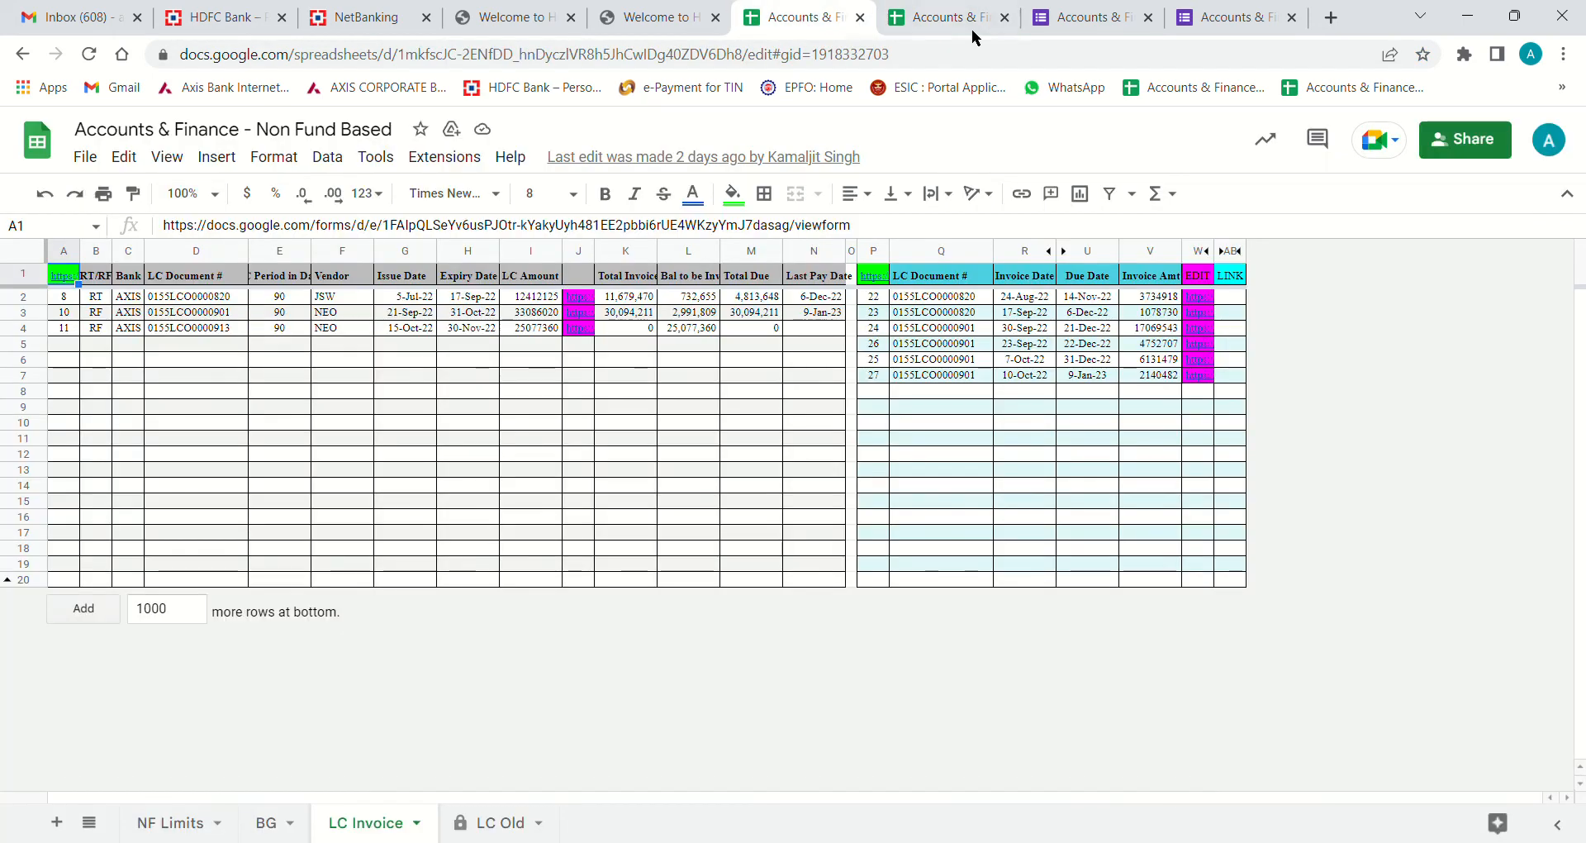
pyautogui.click(1223, 88)
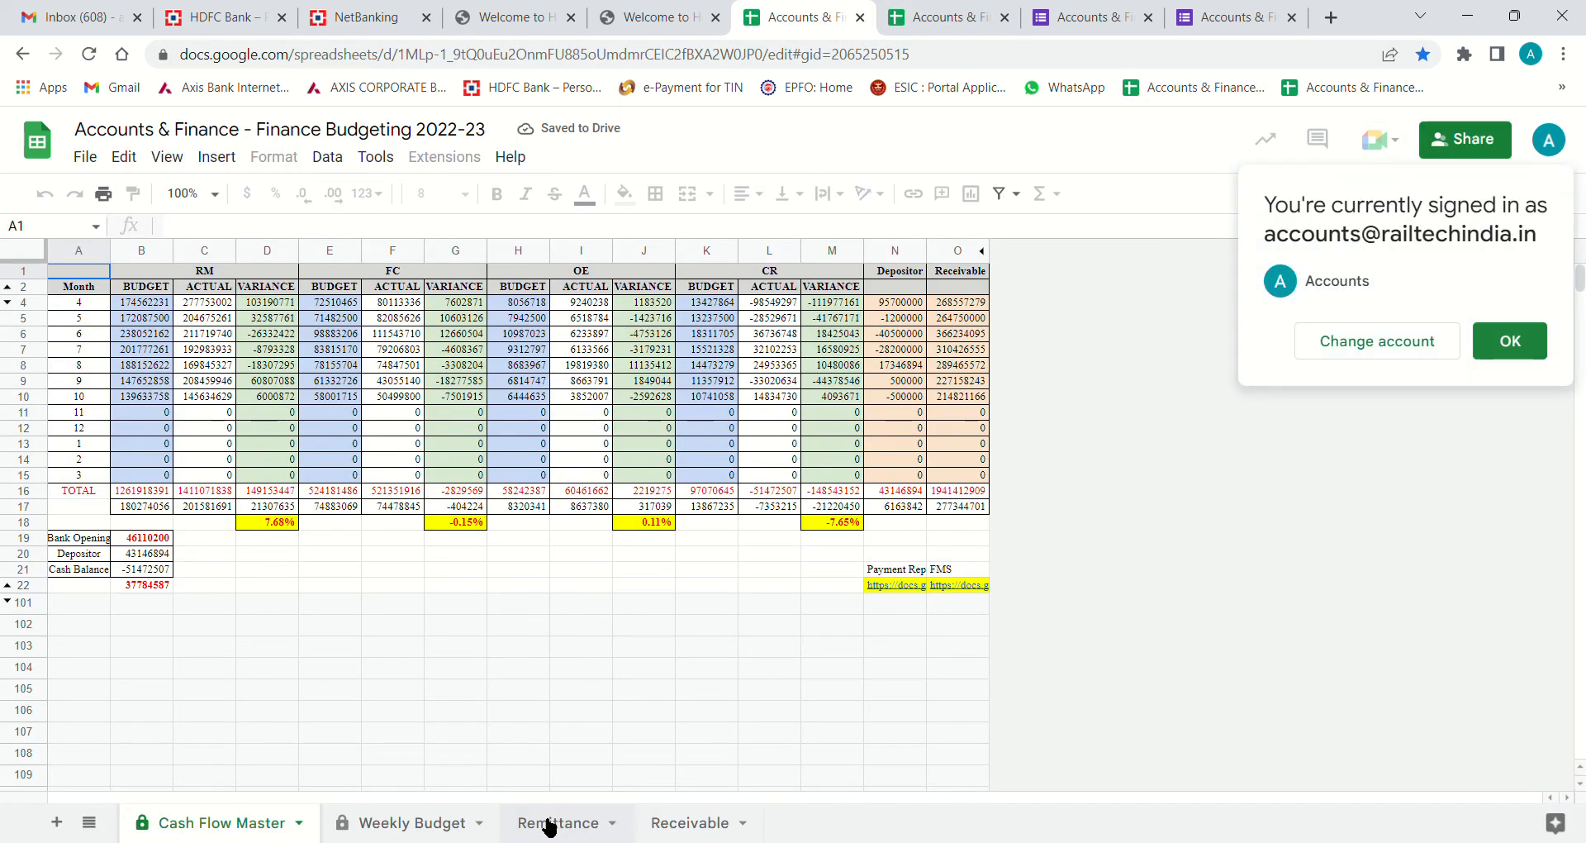
pyautogui.click(549, 822)
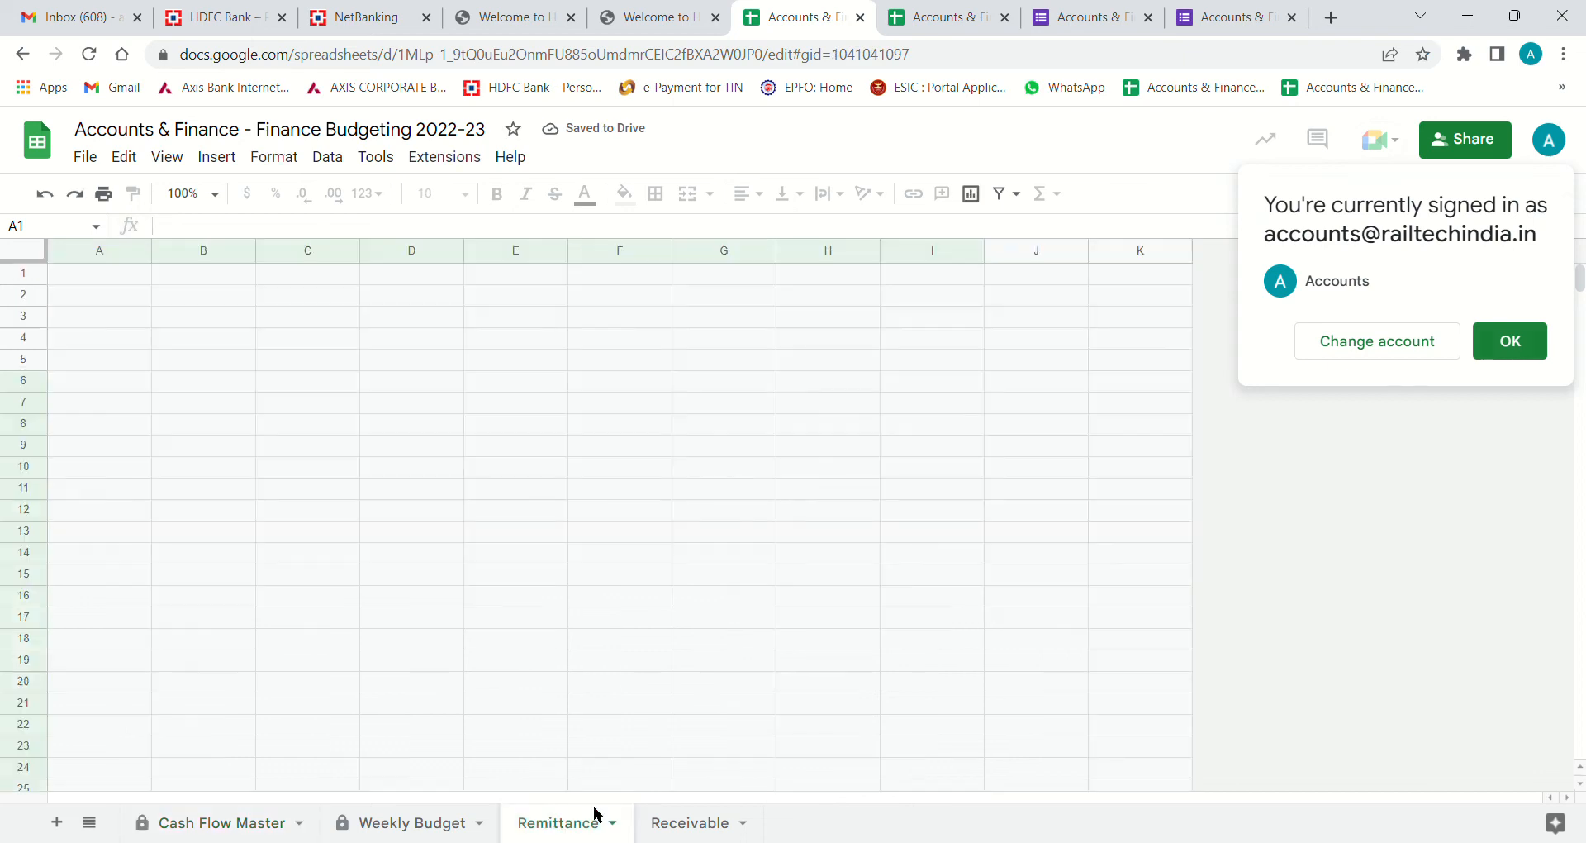
pyautogui.click(950, 16)
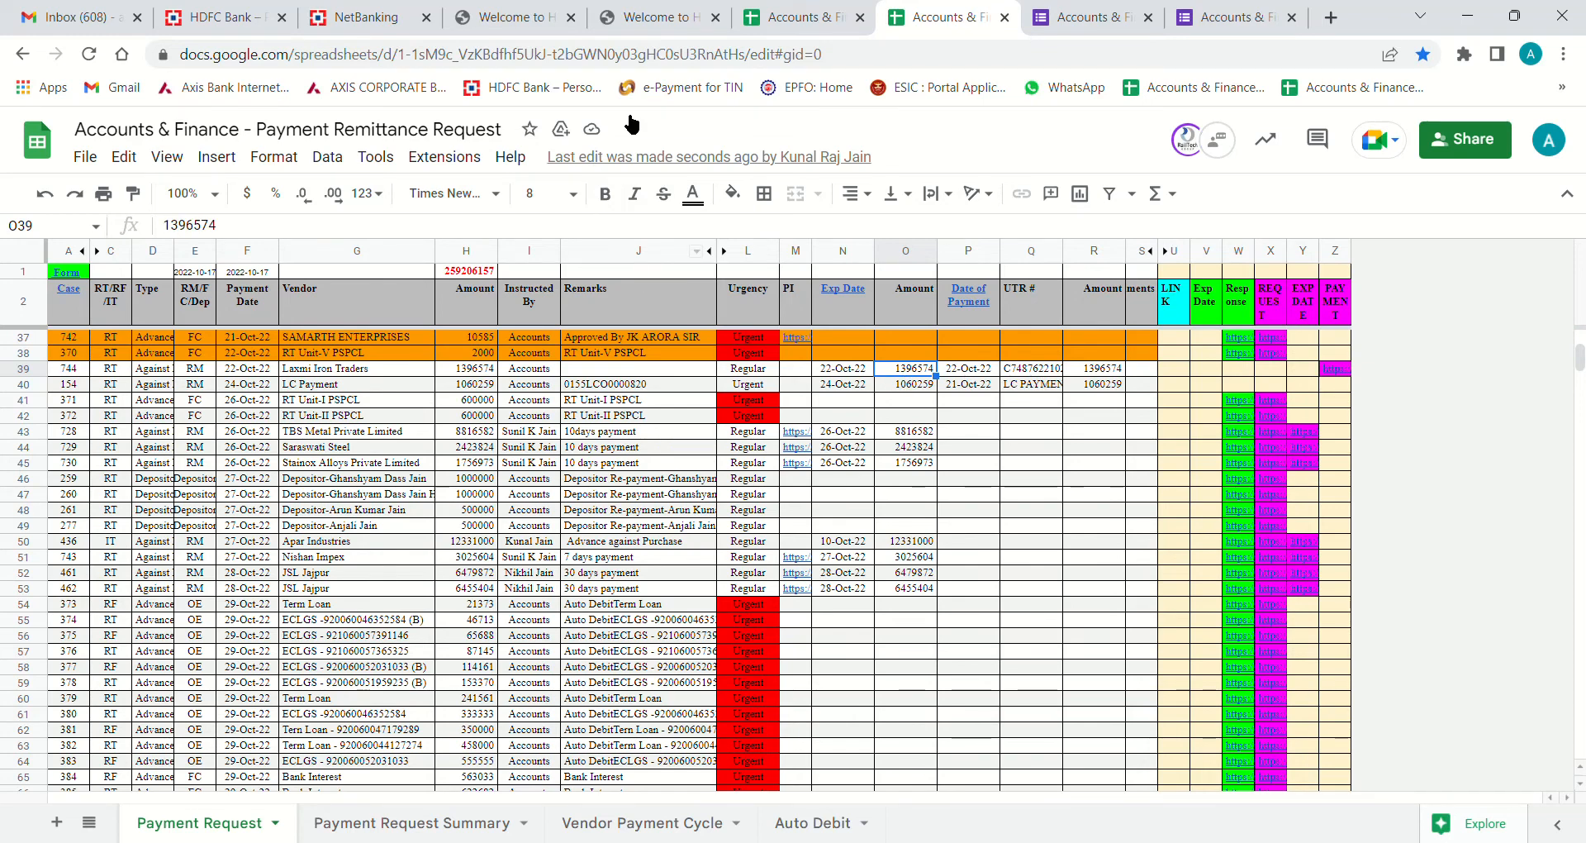
pyautogui.click(825, 9)
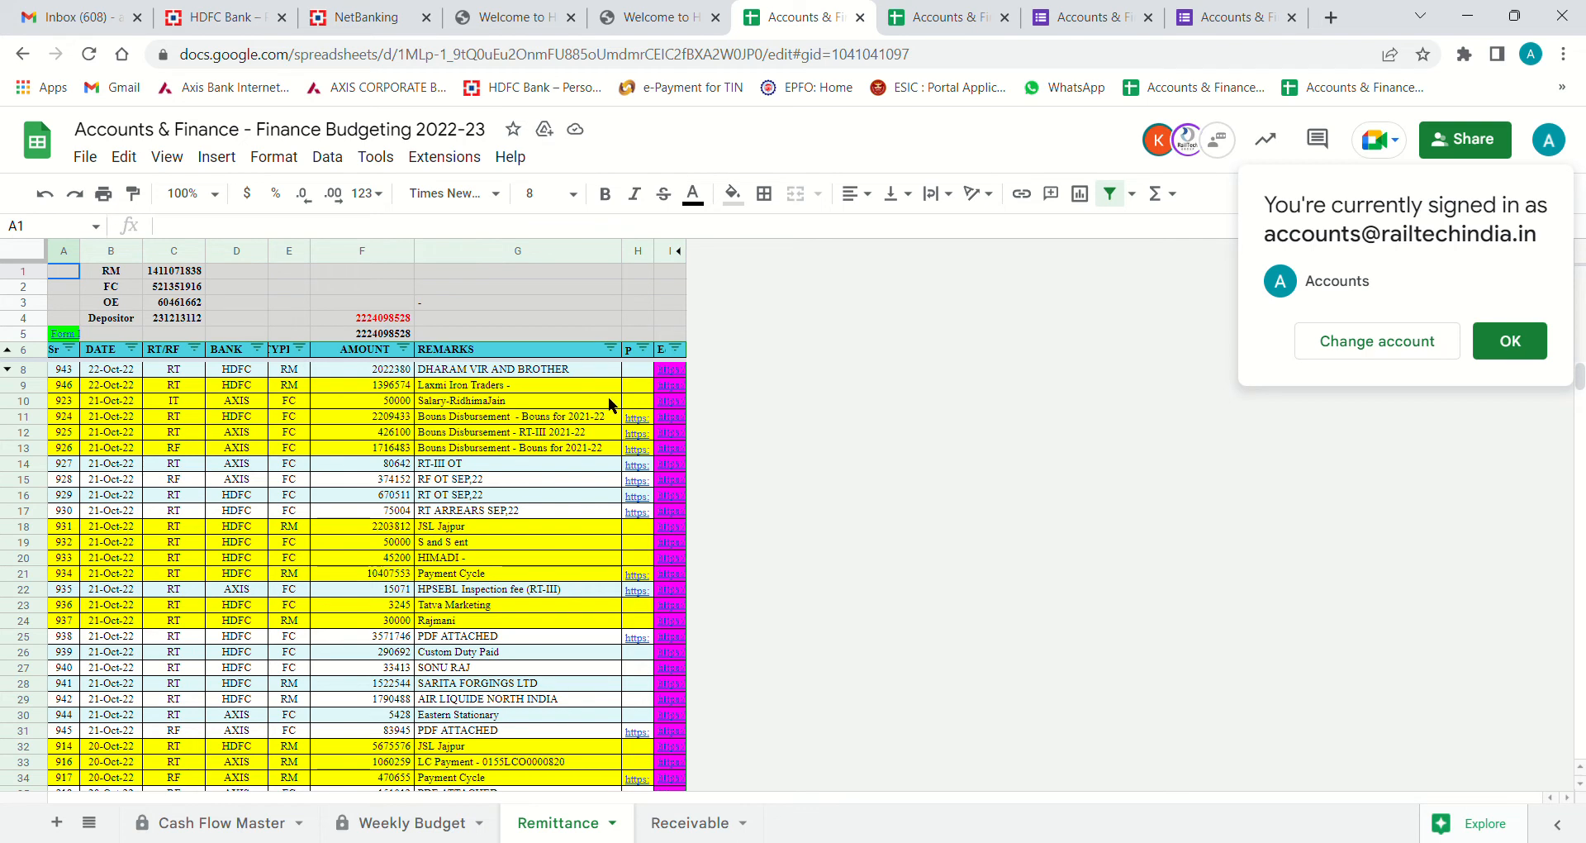
# Switch back to the Payment Remittance Request spreadsheet's browser tab
pyautogui.click(939, 10)
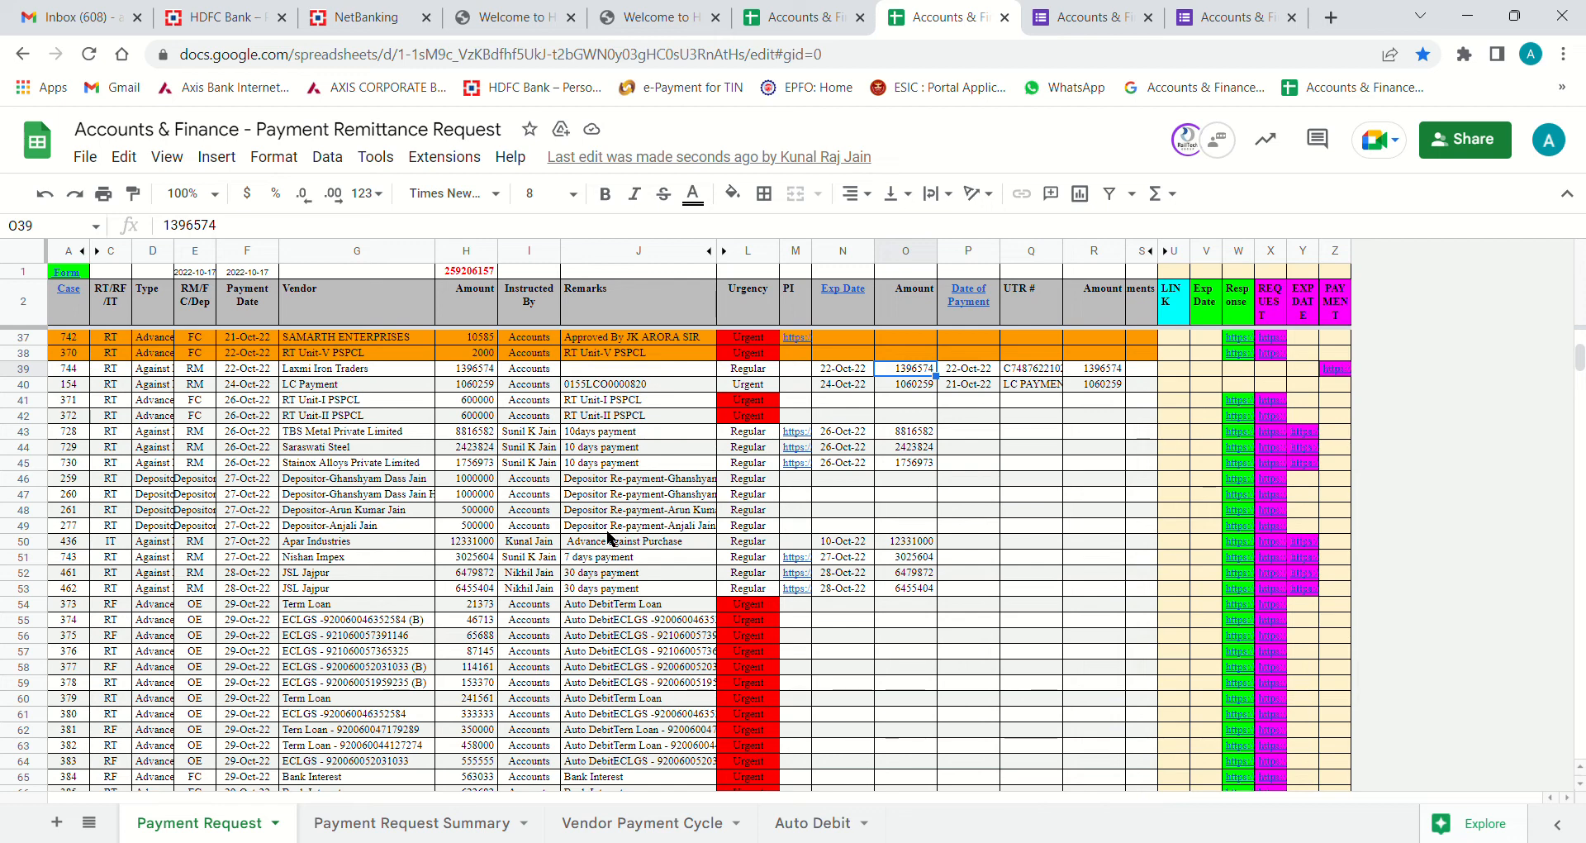
pyautogui.click(211, 372)
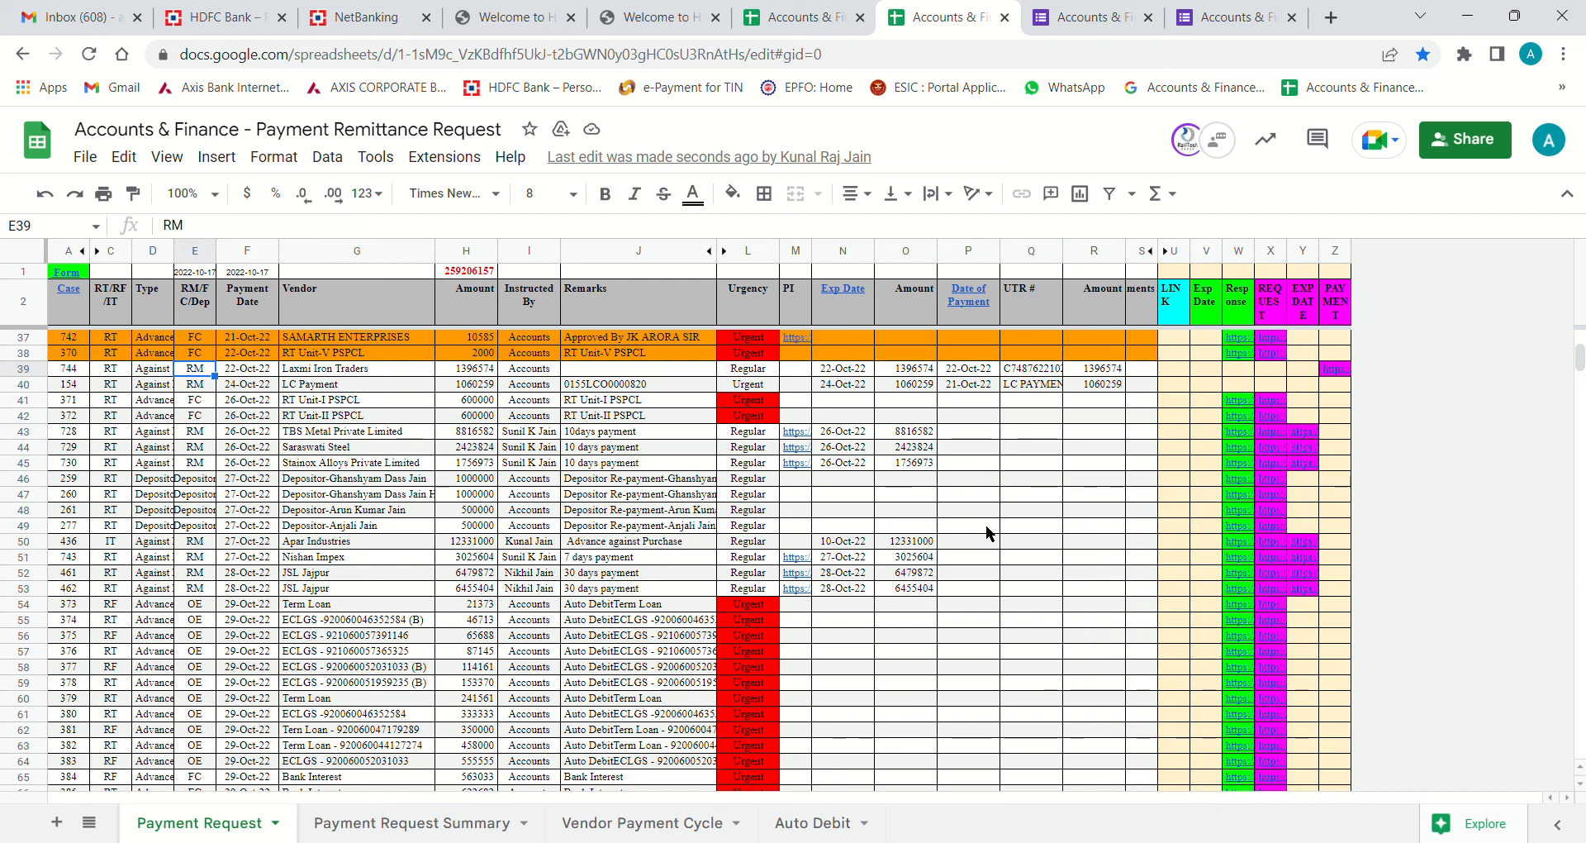
pyautogui.click(296, 560)
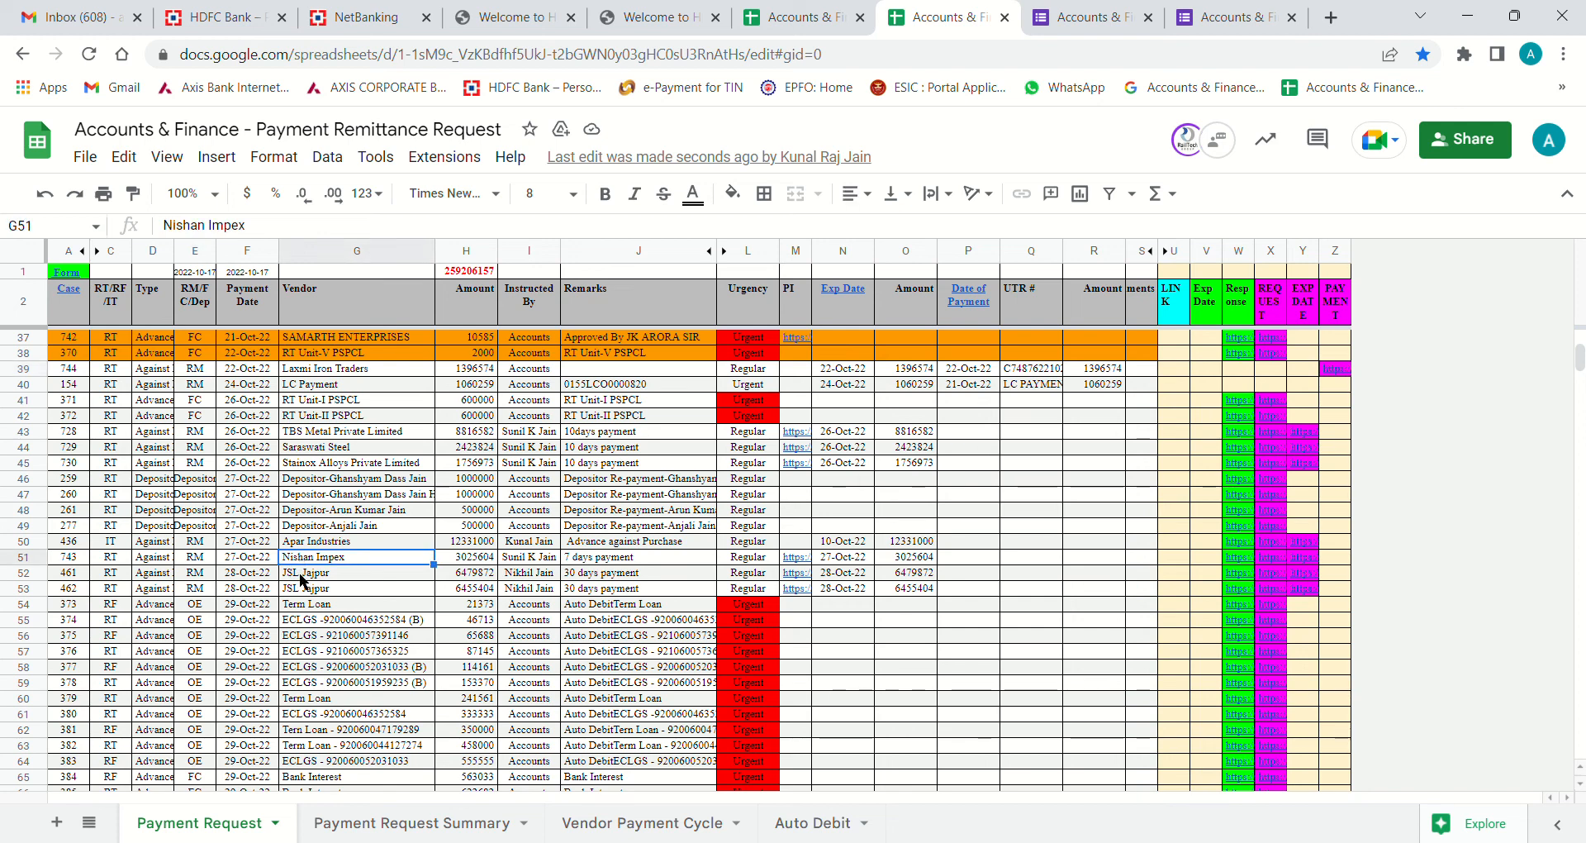
pyautogui.click(853, 546)
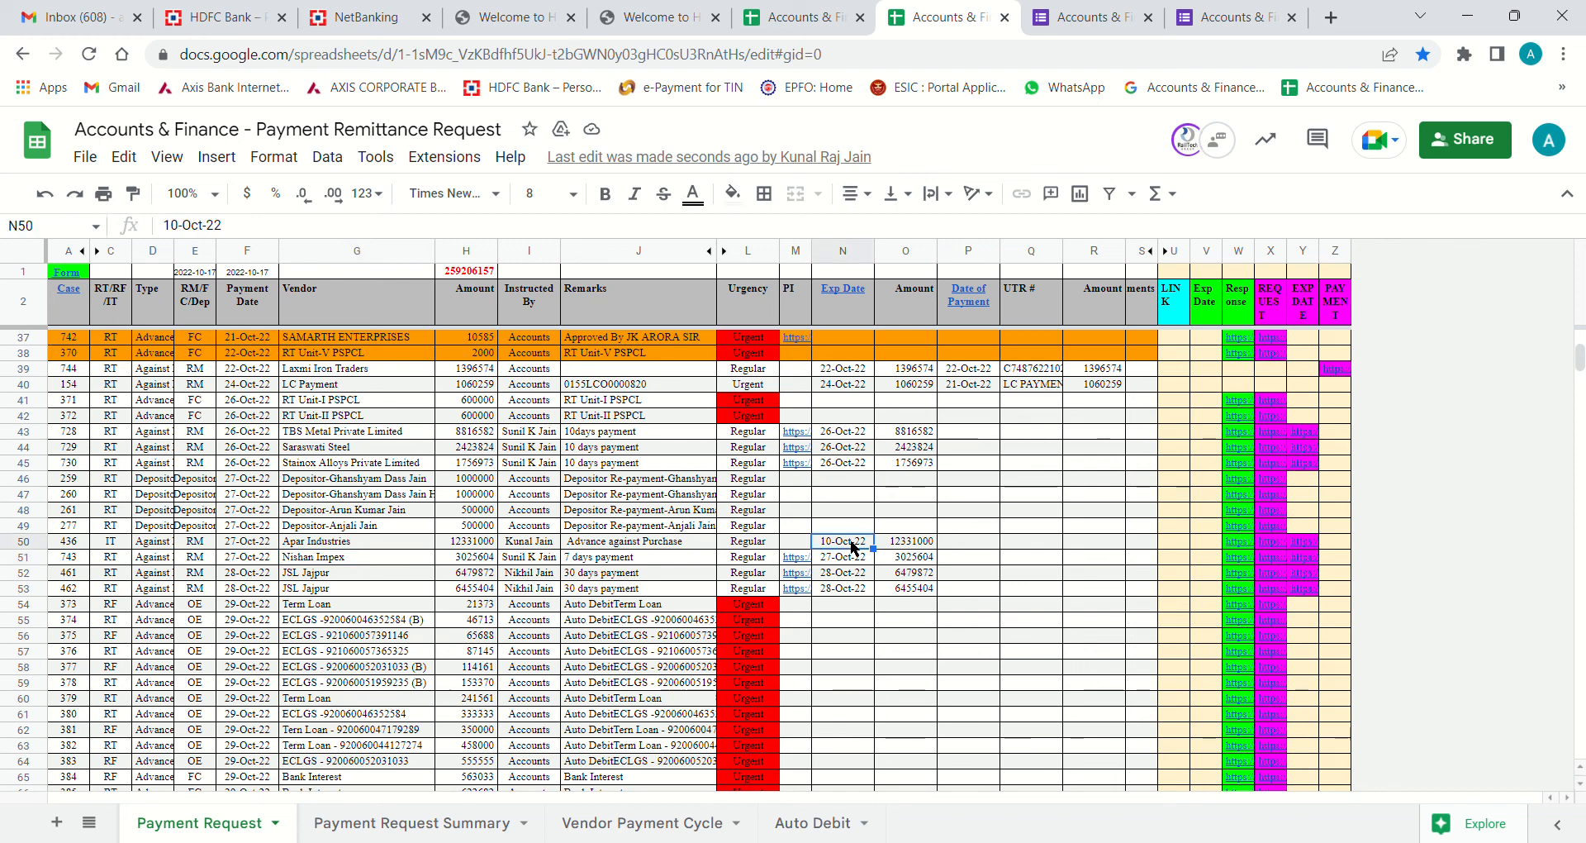